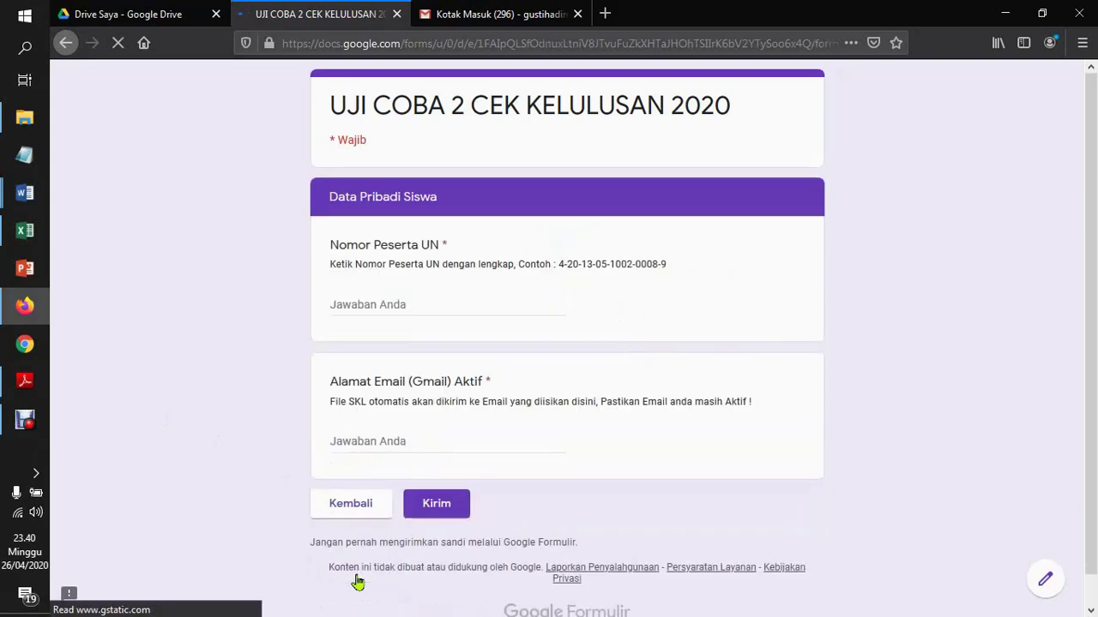
Submit the test graduation form with the pasted exam participant number and the student's e-mail address
left_click(405, 303)
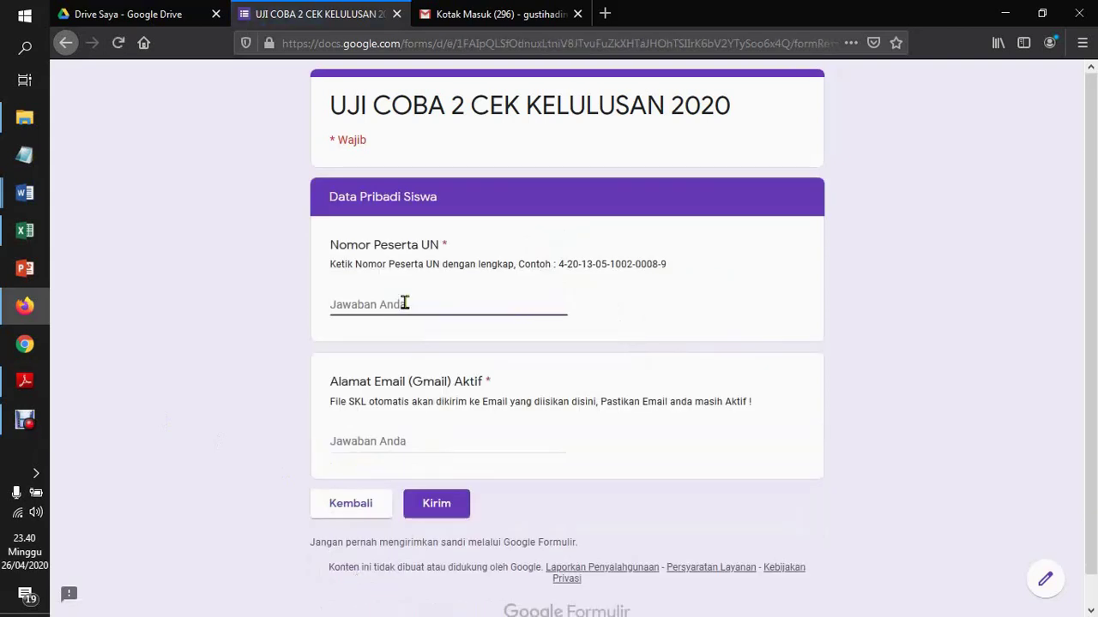
key("ctrl+v")
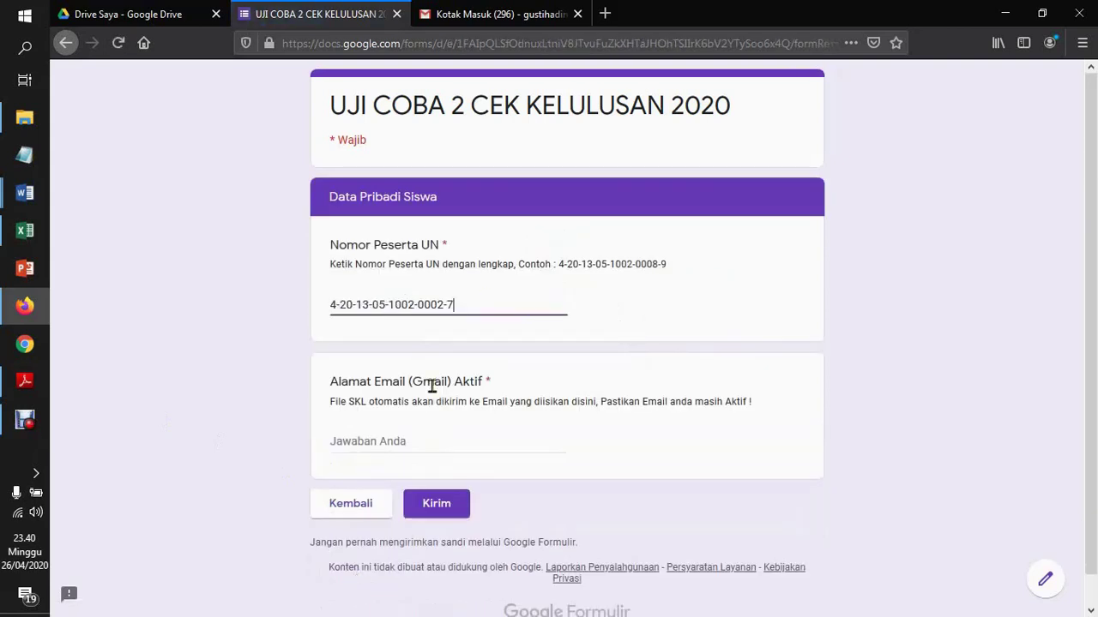
left_click(414, 434)
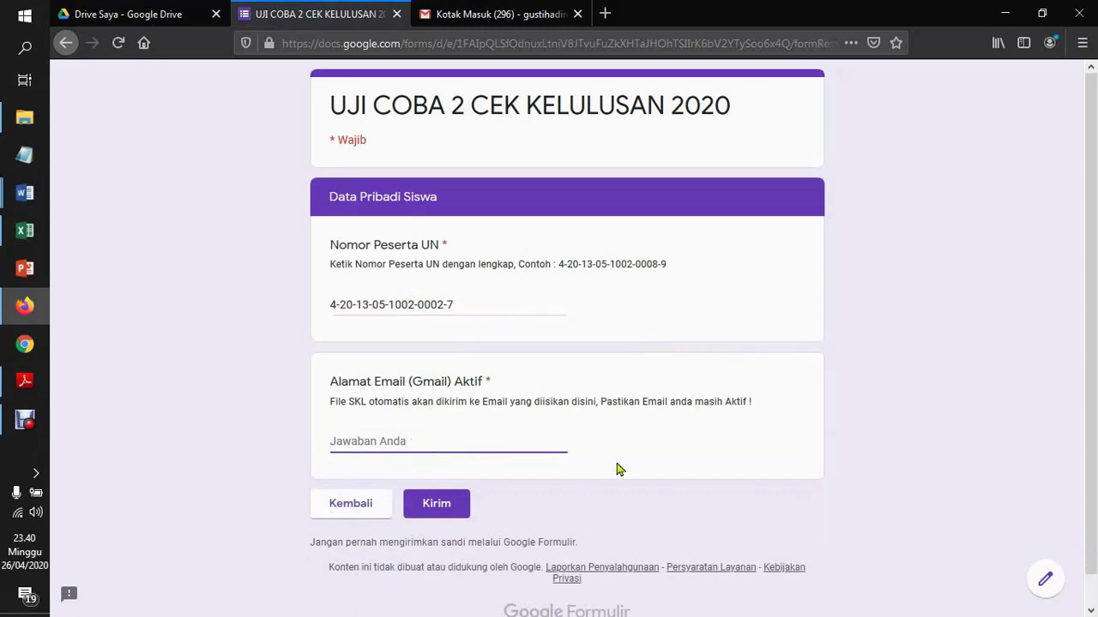
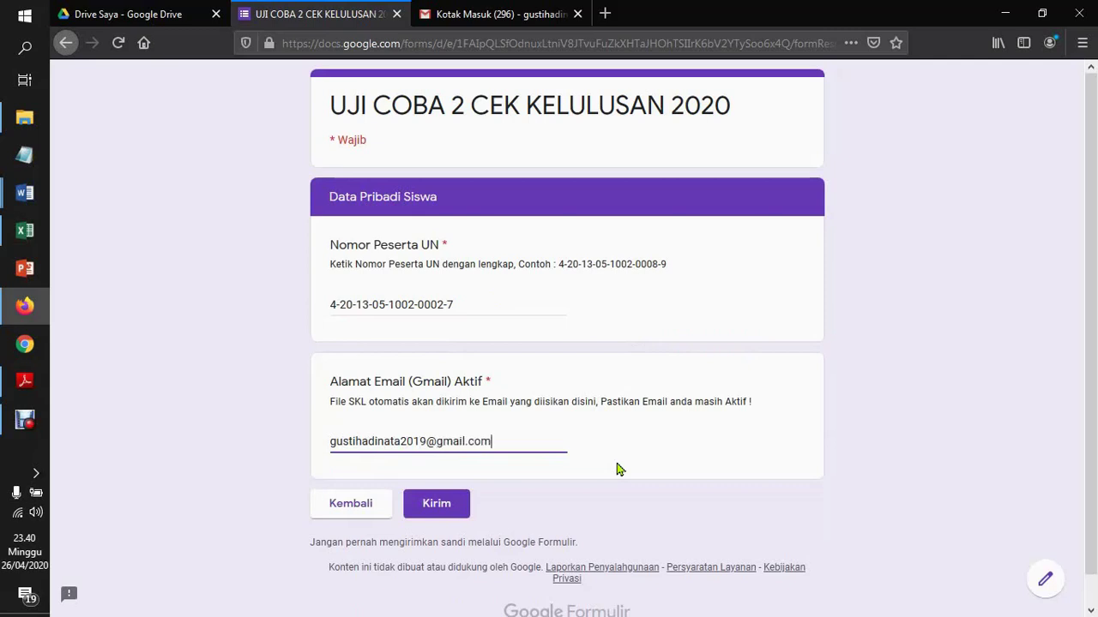
left_click(437, 509)
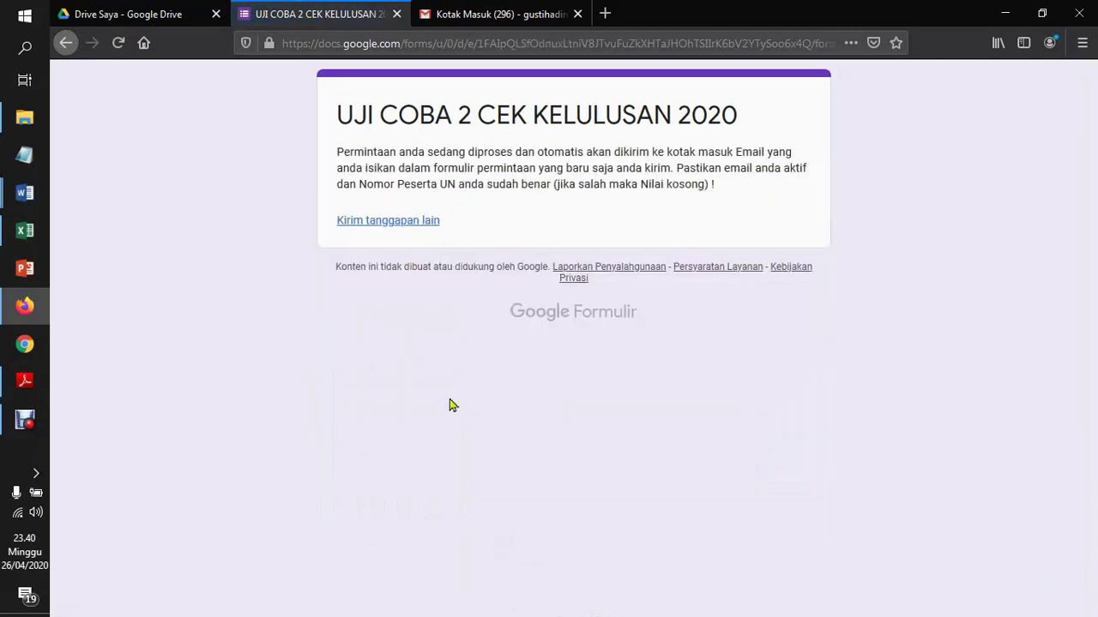
In Gmail, check the signed-in account's e-mail address against the one submitted
left_click(499, 15)
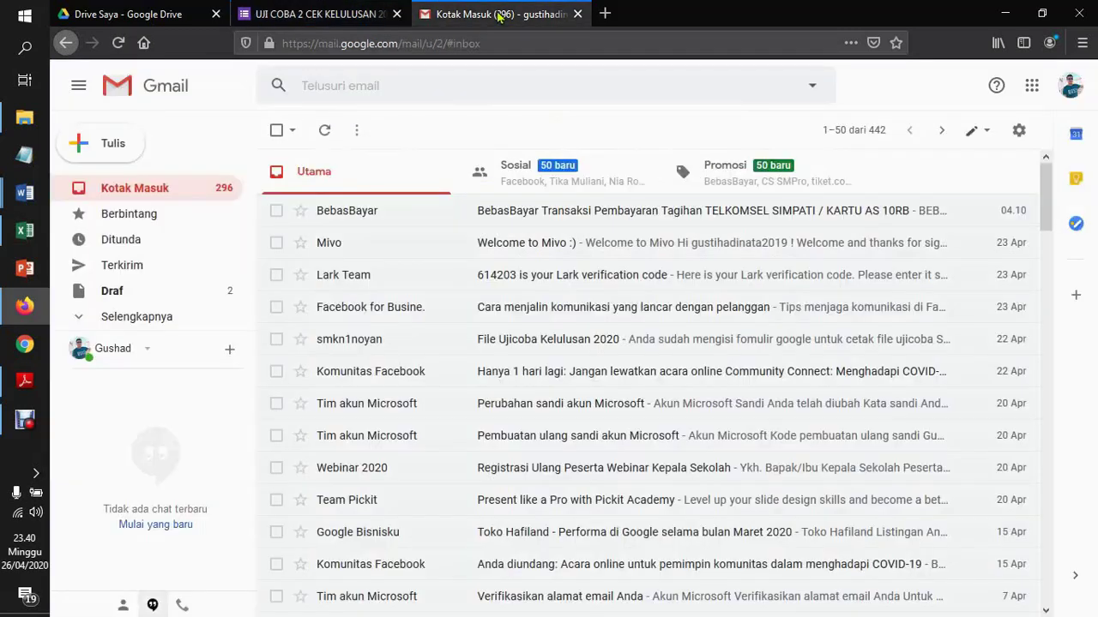
left_click(1072, 92)
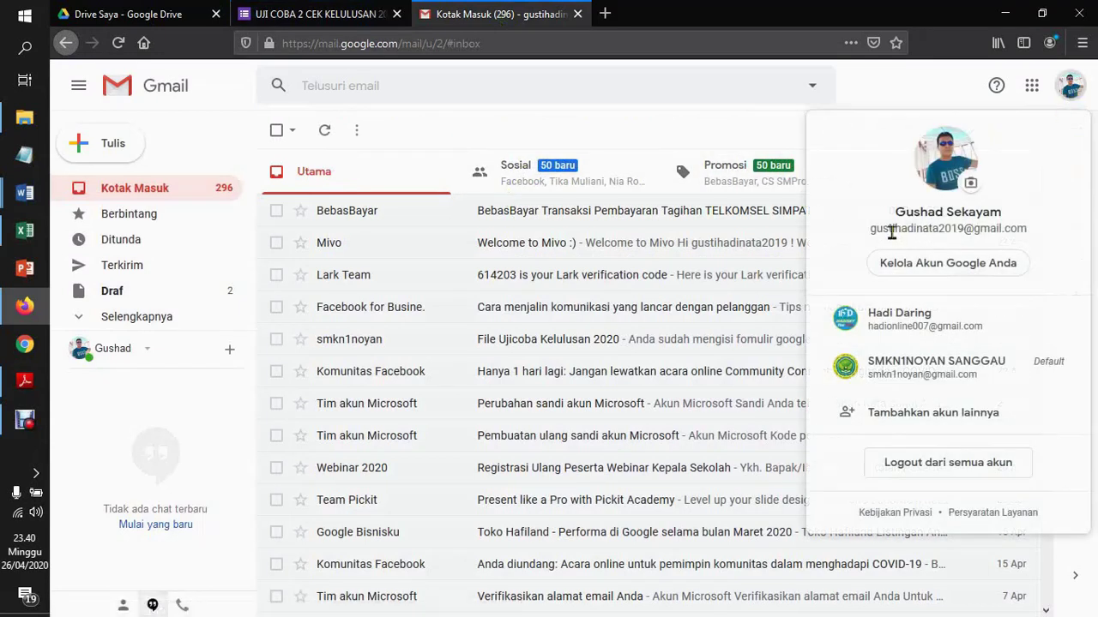
left_click_drag(871, 230, 1033, 236)
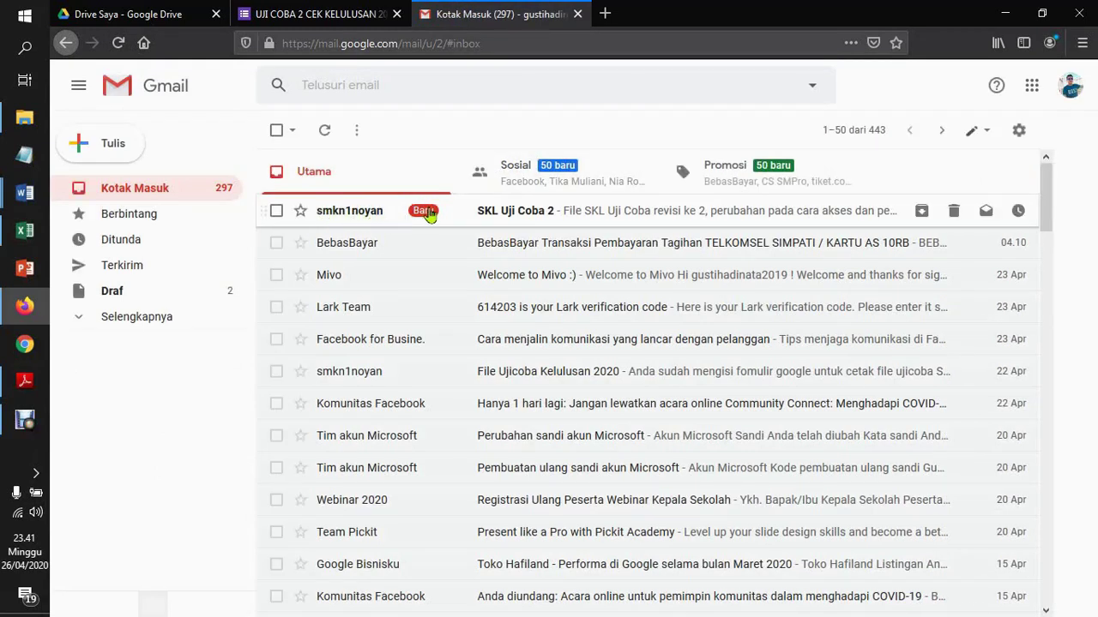
Open the SKL Uji Coba 2 email and download its SKL 2020 PDF attachment
left_click(527, 214)
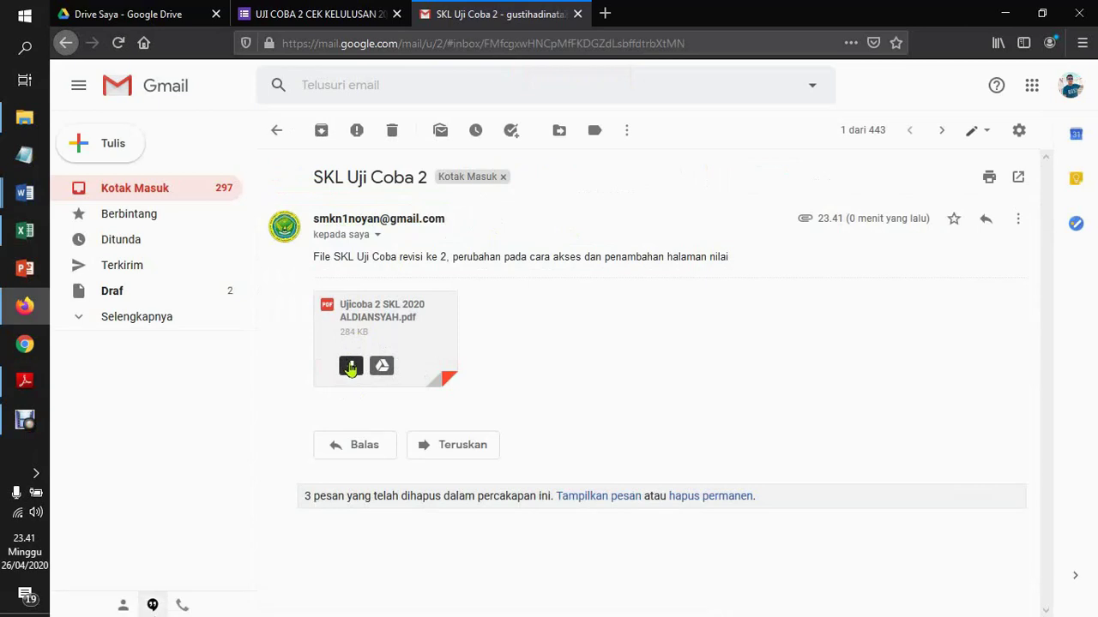
left_click(351, 367)
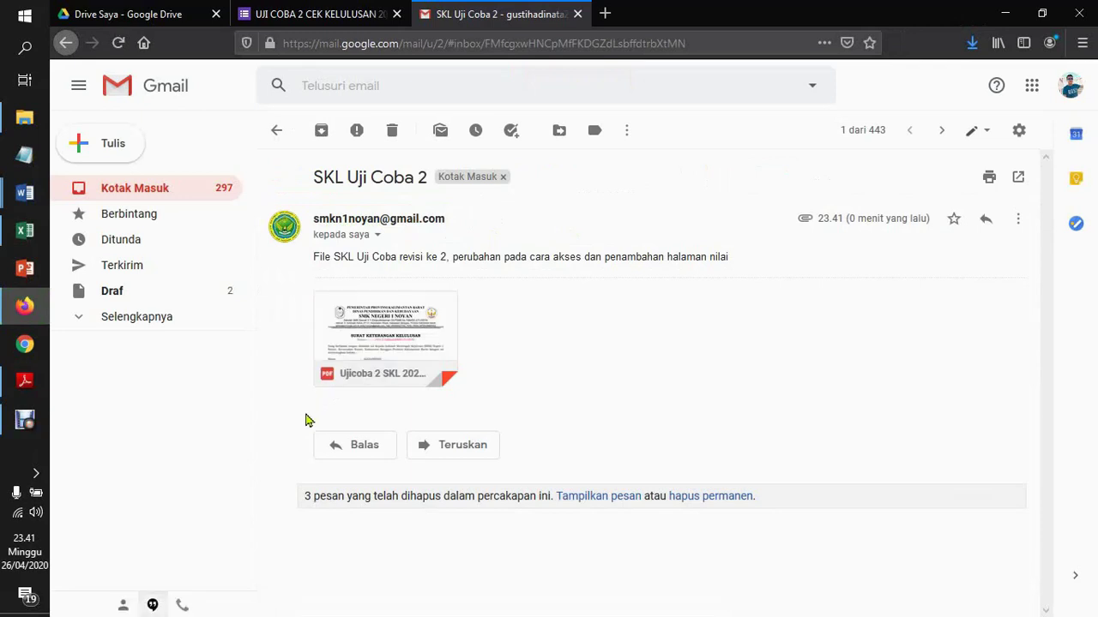
mouse_move(348, 368)
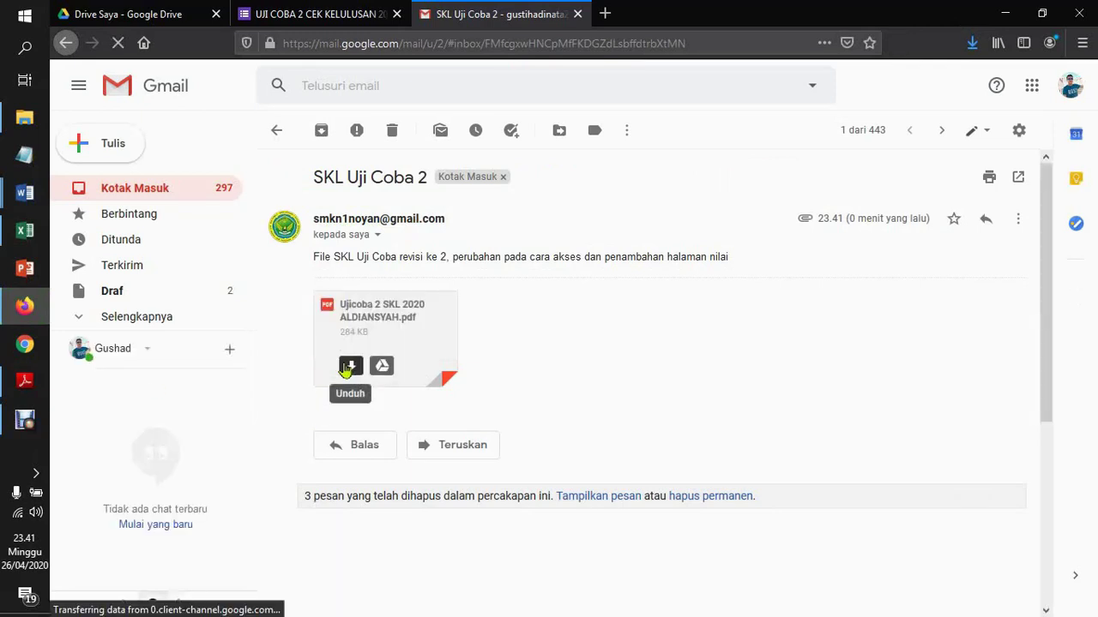
left_click(972, 45)
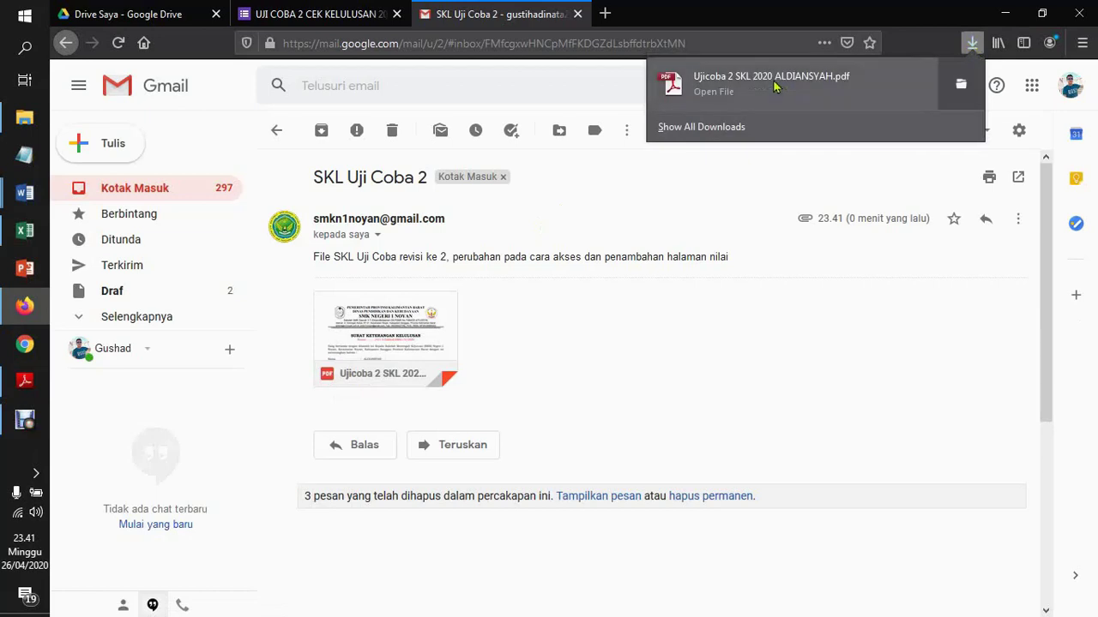
Open the downloaded SKL 2020 PDF and highlight its Nomor Peserta UN value to verify it
left_click(718, 78)
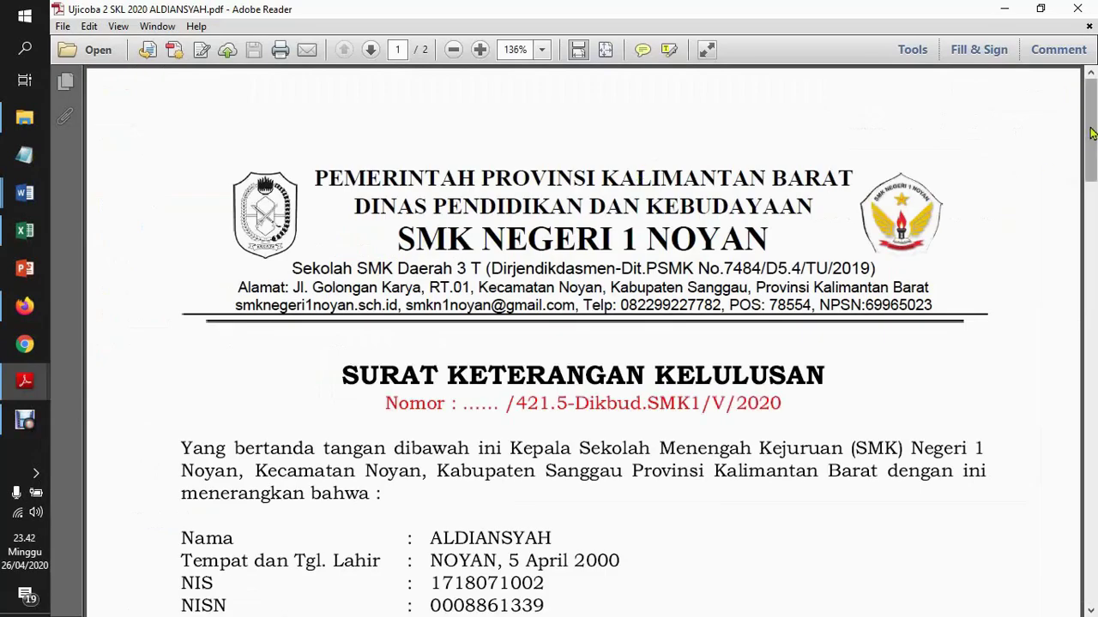
left_click_drag(1088, 137, 1073, 176)
left_click_drag(431, 446, 667, 449)
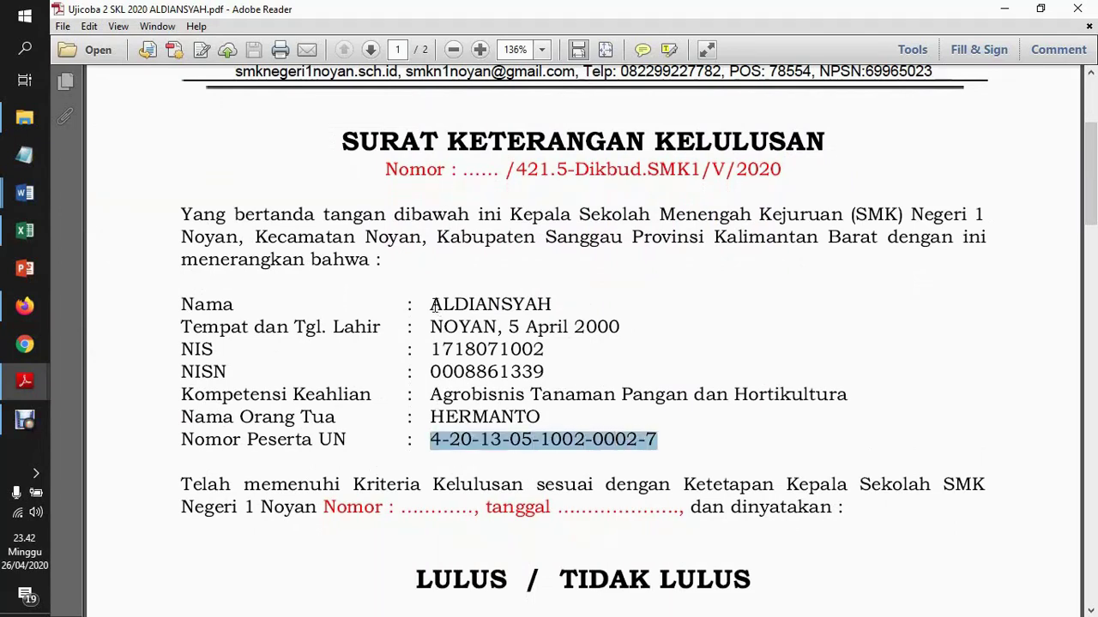
left_click_drag(1094, 171, 1091, 517)
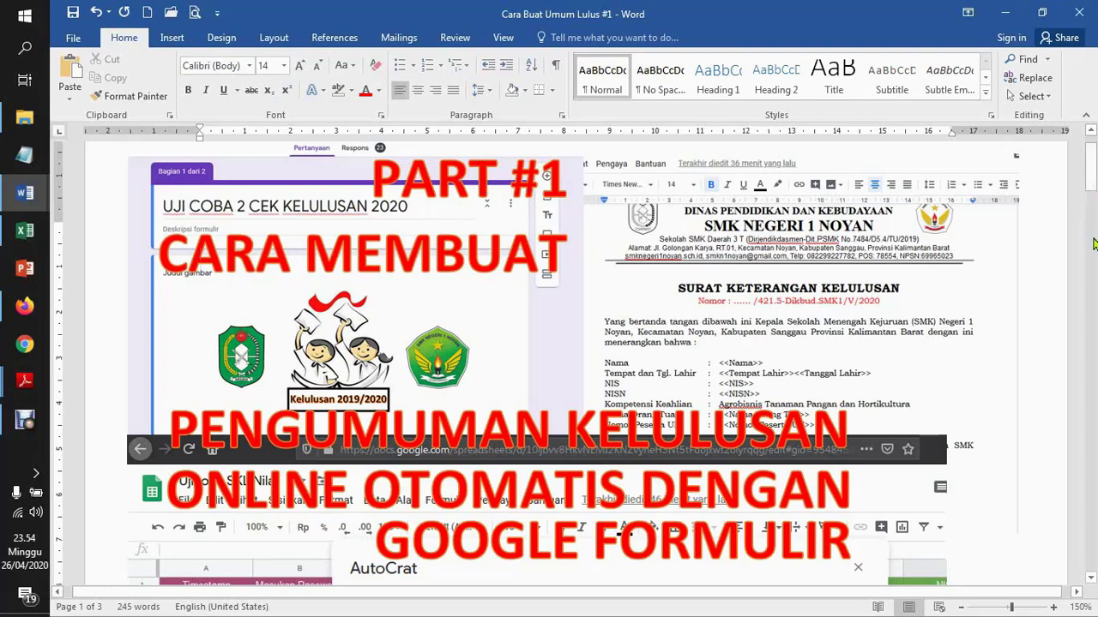
Scroll the Cara Buat Umum Lulus #1 guide to its list of prepared files and work steps
scroll(1093, 244, "down", 5)
left_click_drag(1093, 244, 1092, 344)
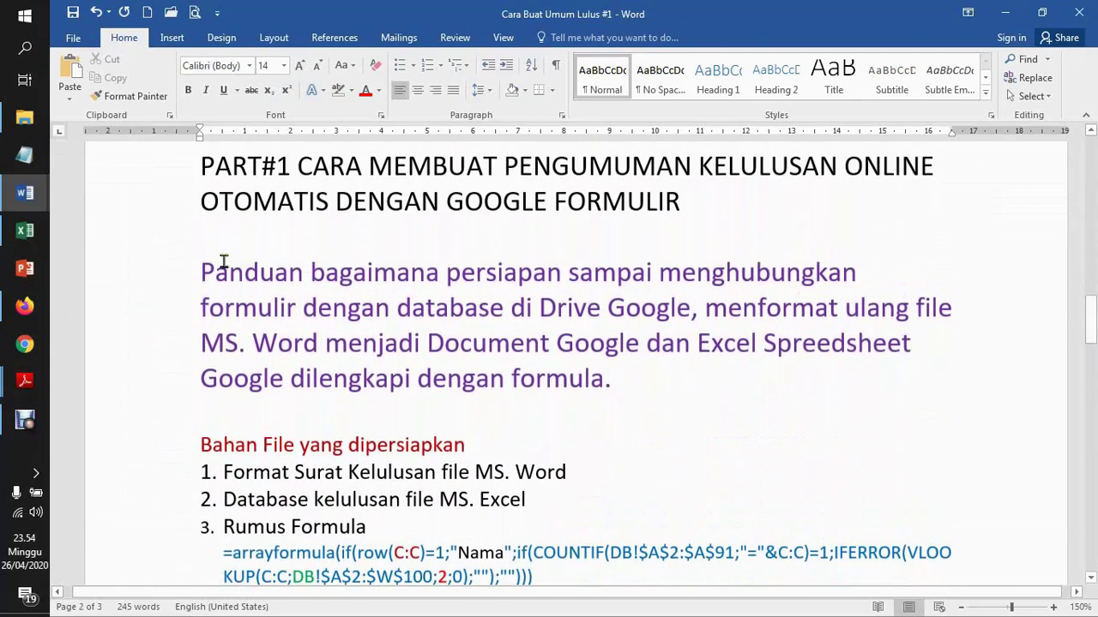
left_click_drag(206, 269, 400, 276)
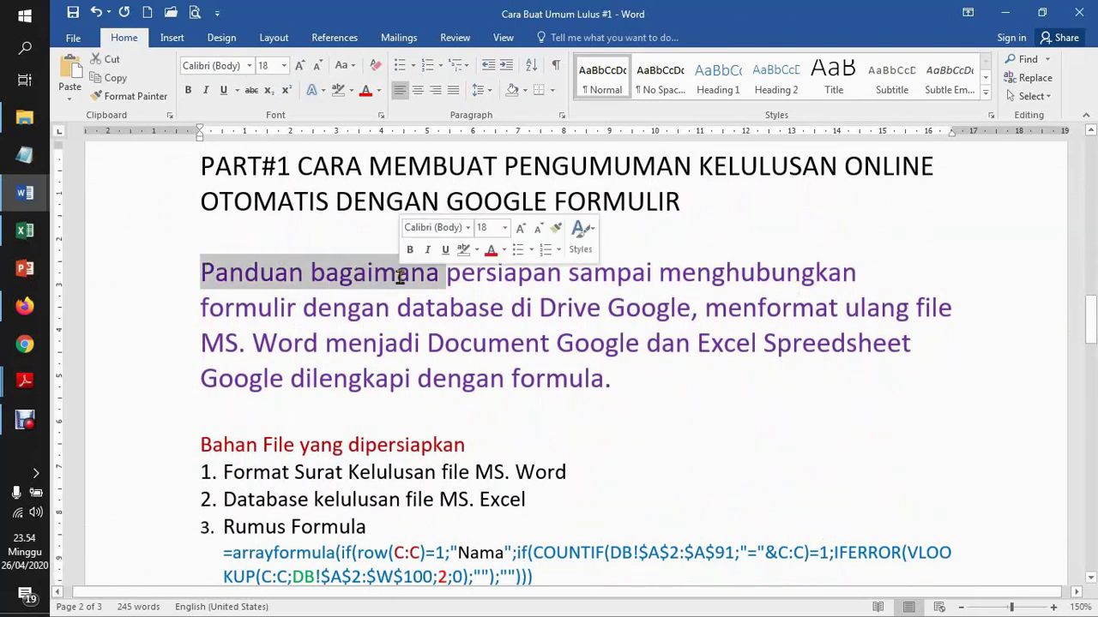
left_click(476, 273)
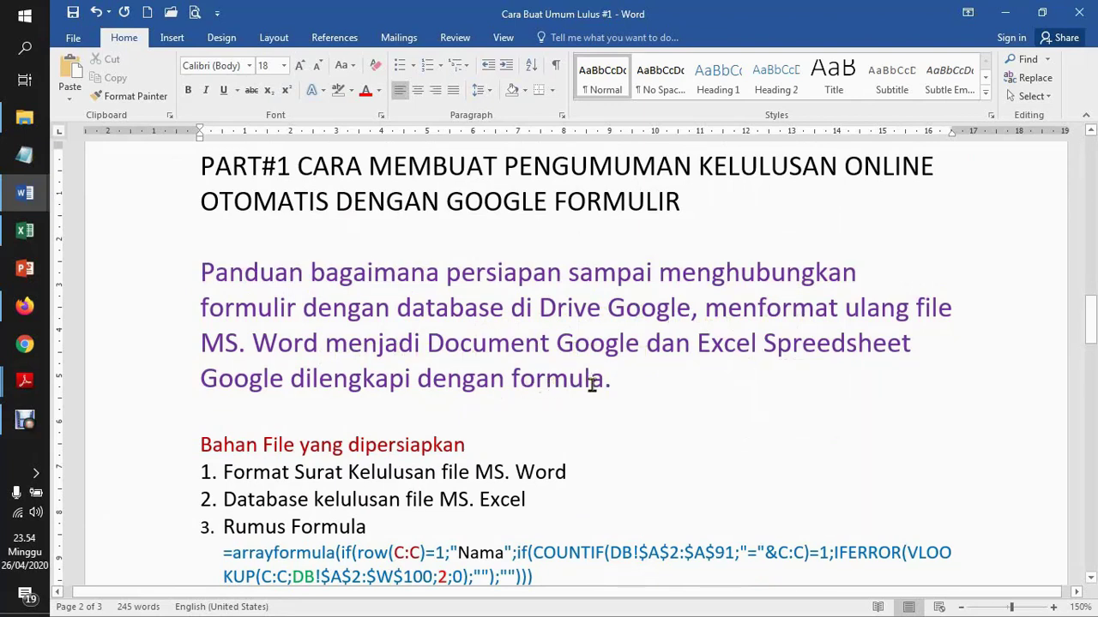
left_click_drag(1092, 333, 1094, 352)
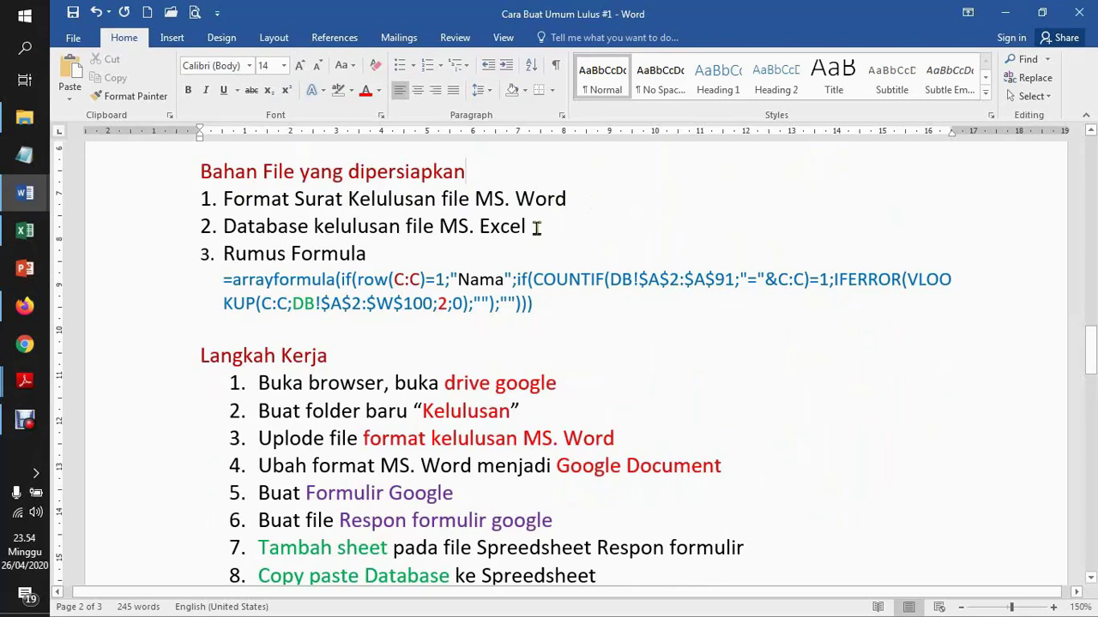
left_click(385, 253)
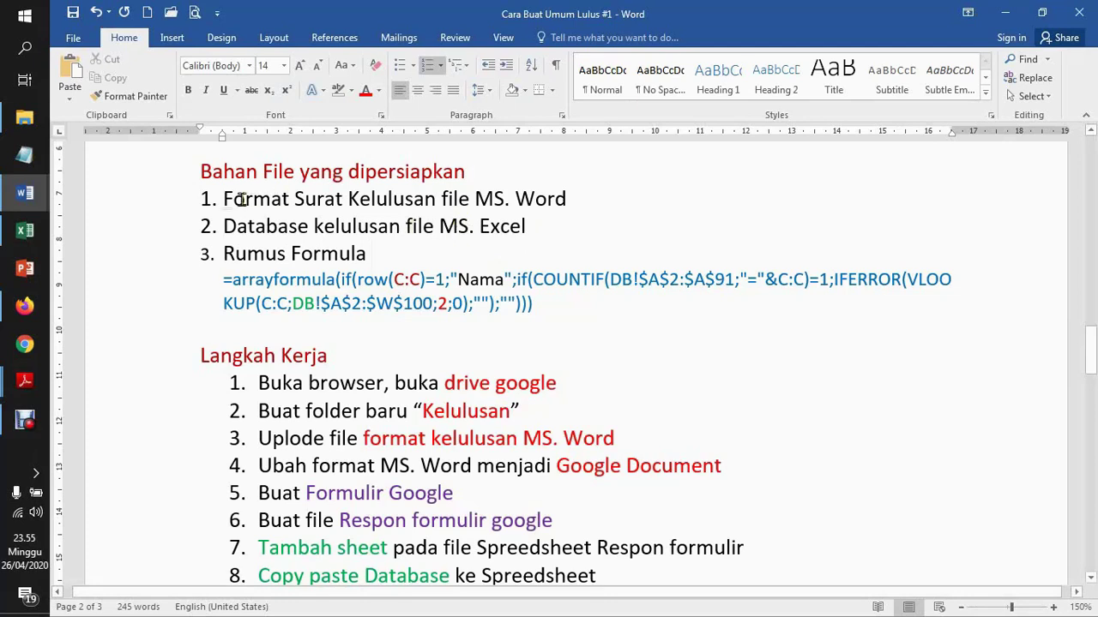
left_click(26, 193)
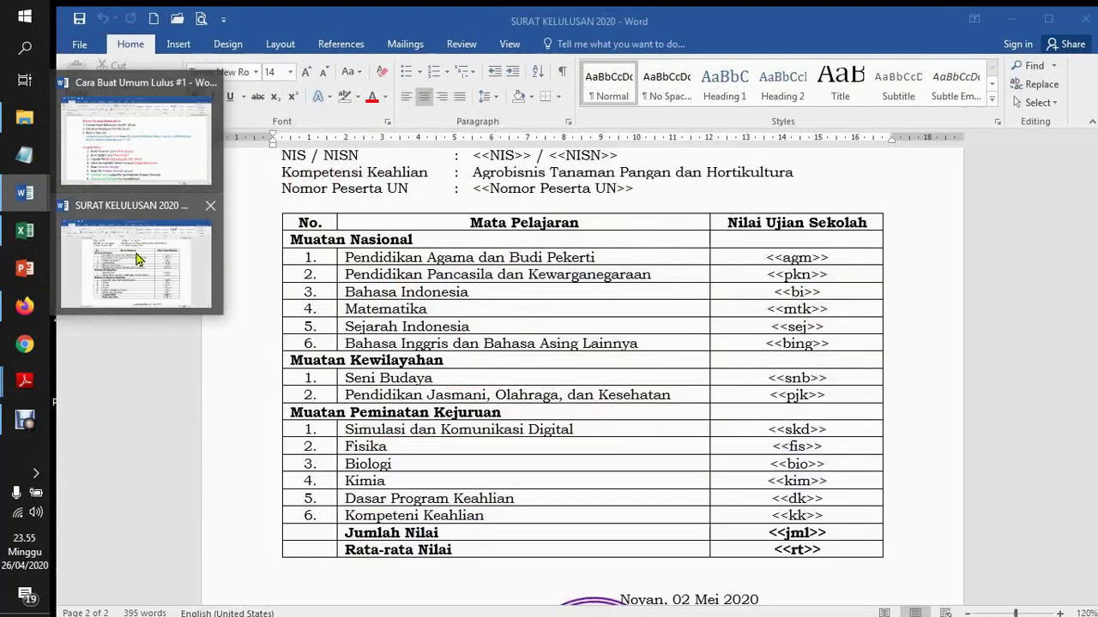
left_click(137, 253)
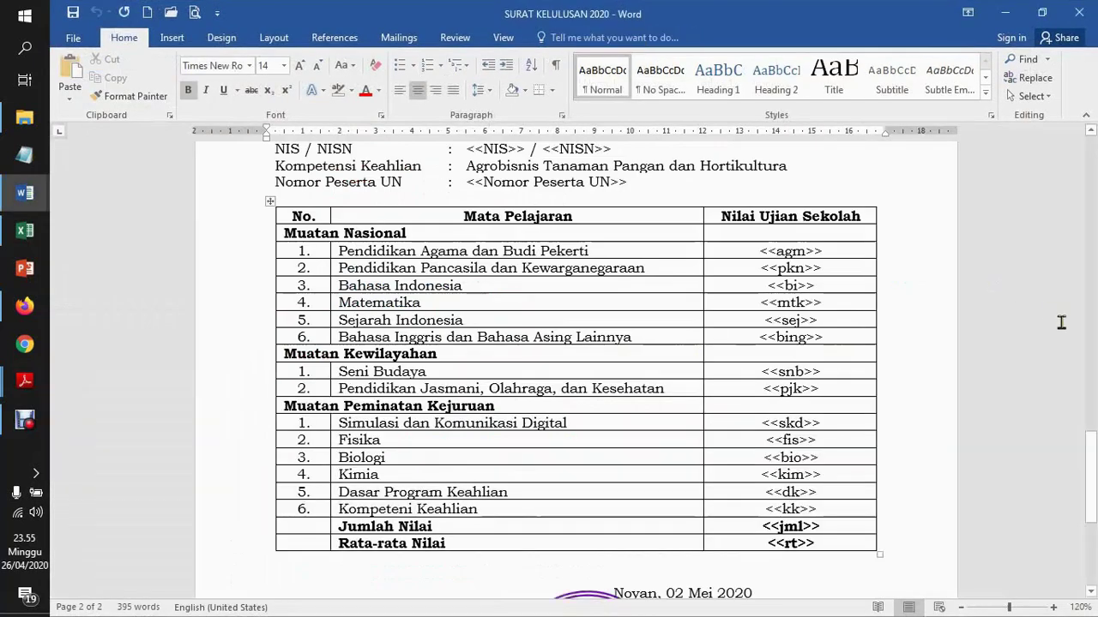
left_click_drag(1091, 489, 1096, 249)
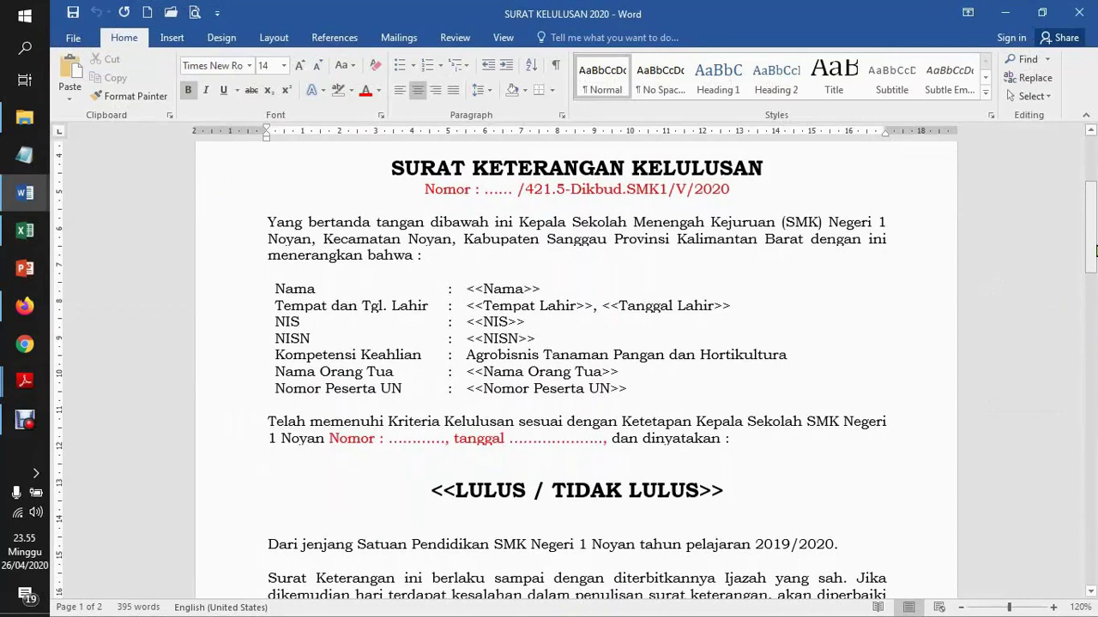
mouse_move(1093, 209)
left_mouse_down()
mouse_move(1095, 170)
mouse_move(1093, 218)
left_mouse_up()
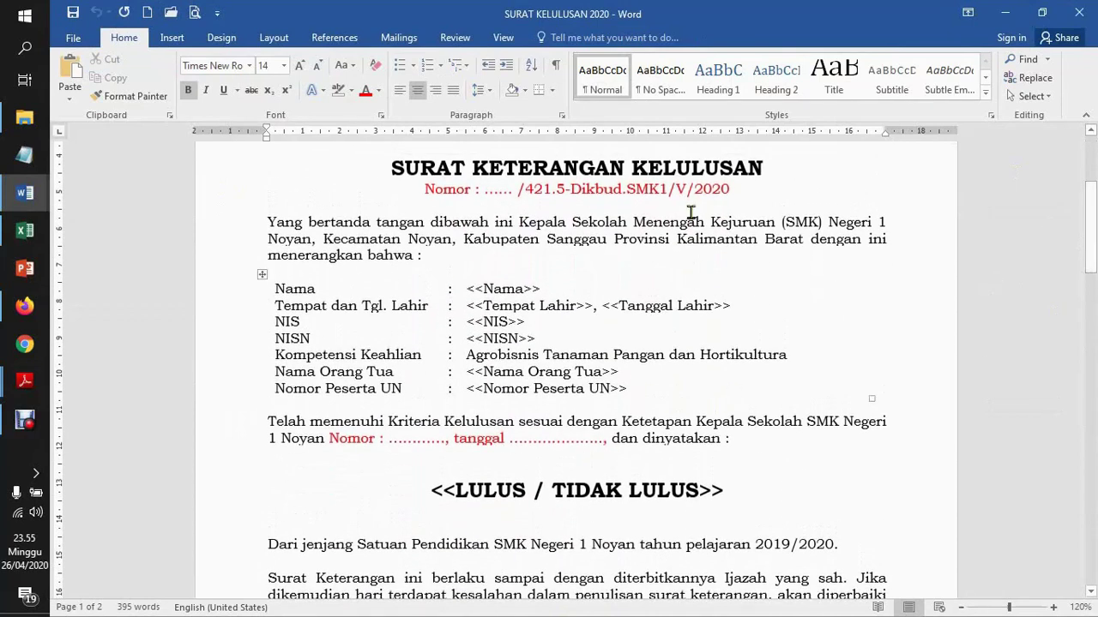
mouse_move(1093, 230)
left_mouse_down()
mouse_move(1091, 460)
mouse_move(1094, 230)
left_mouse_up()
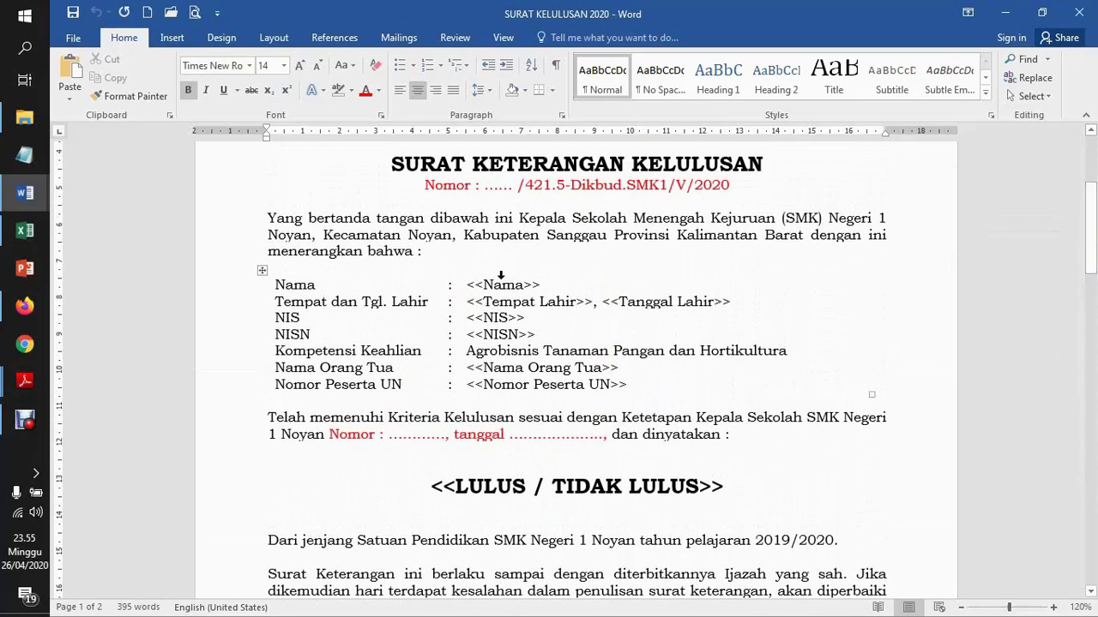
left_click_drag(467, 285, 542, 284)
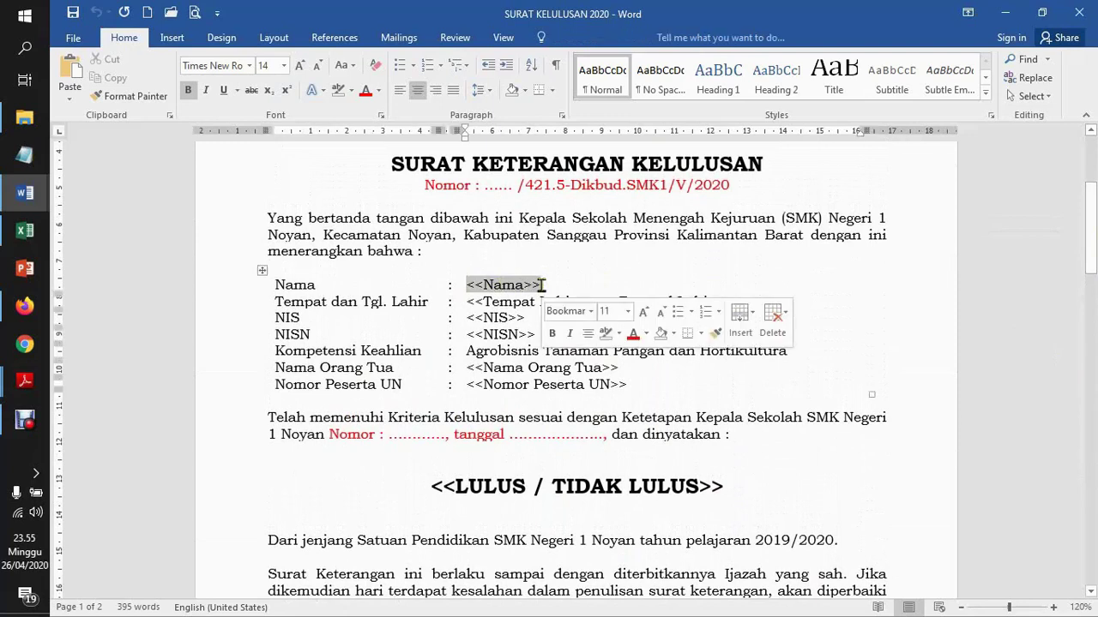
left_click(484, 289)
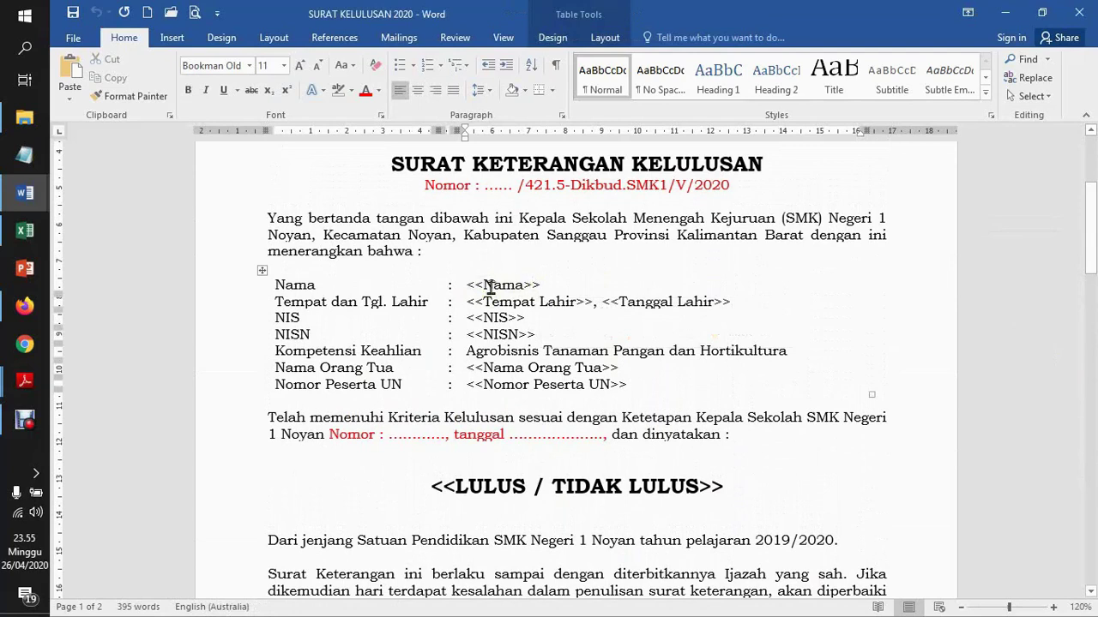
double_click(486, 287)
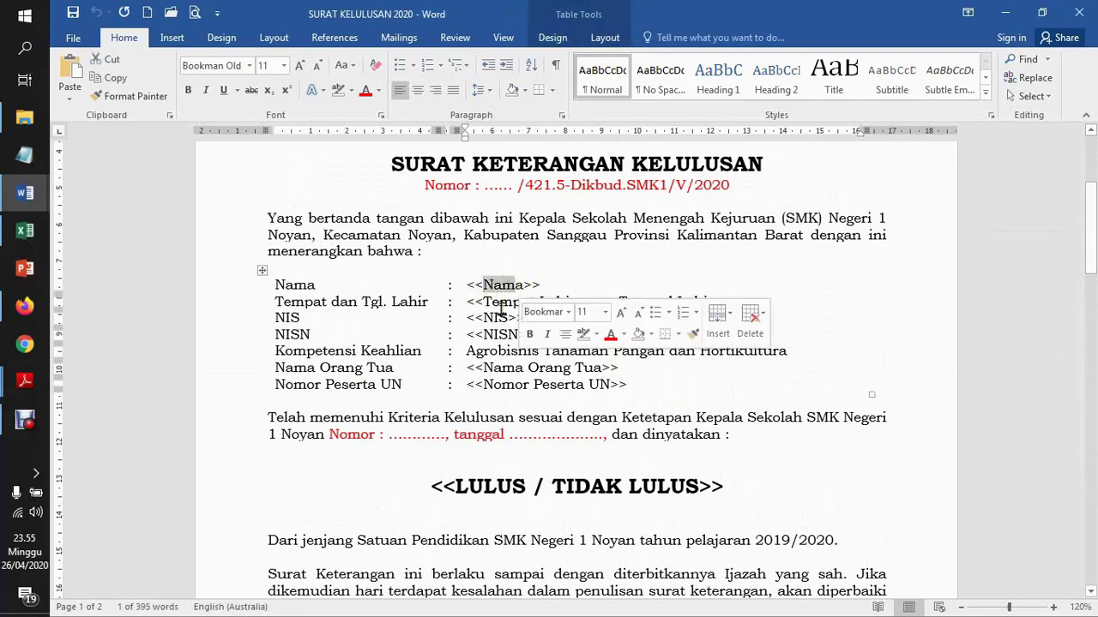
double_click(504, 302)
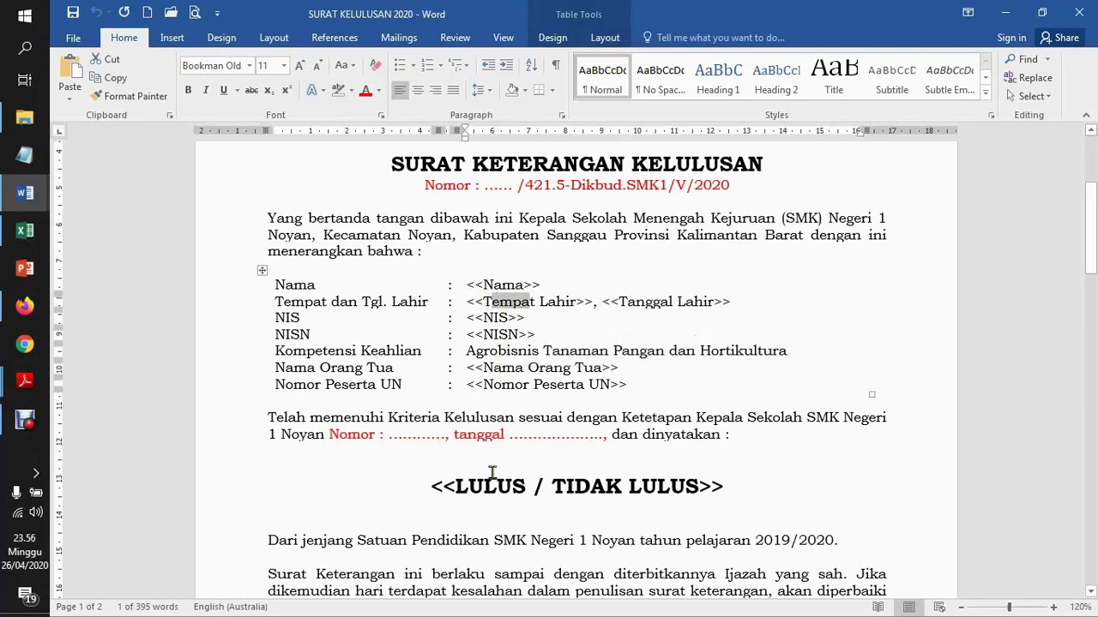
left_click(496, 285)
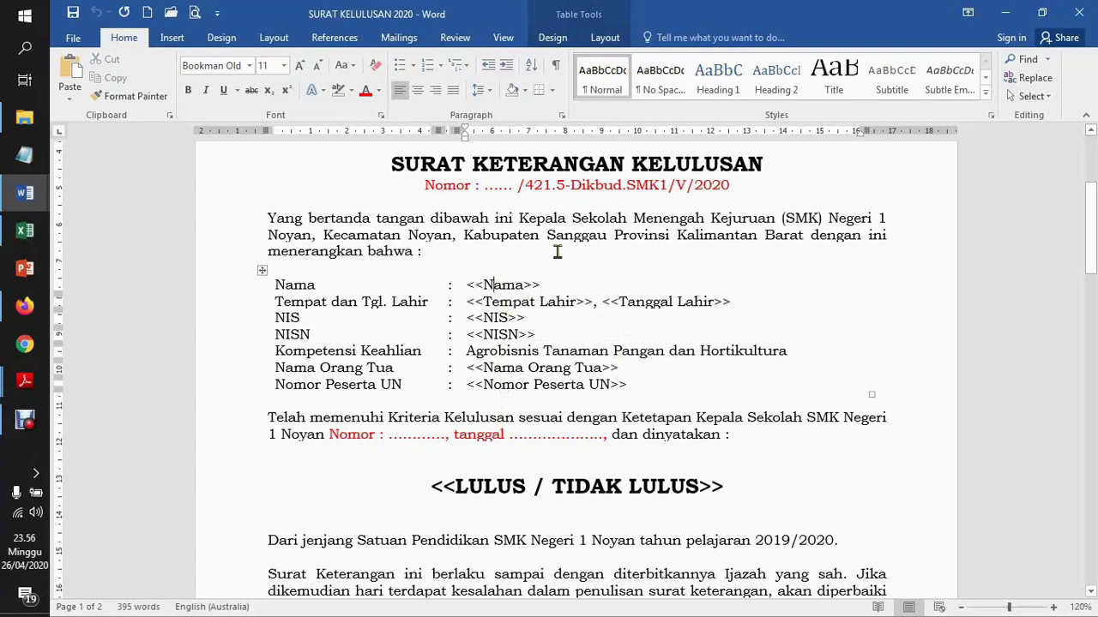
left_click(672, 221)
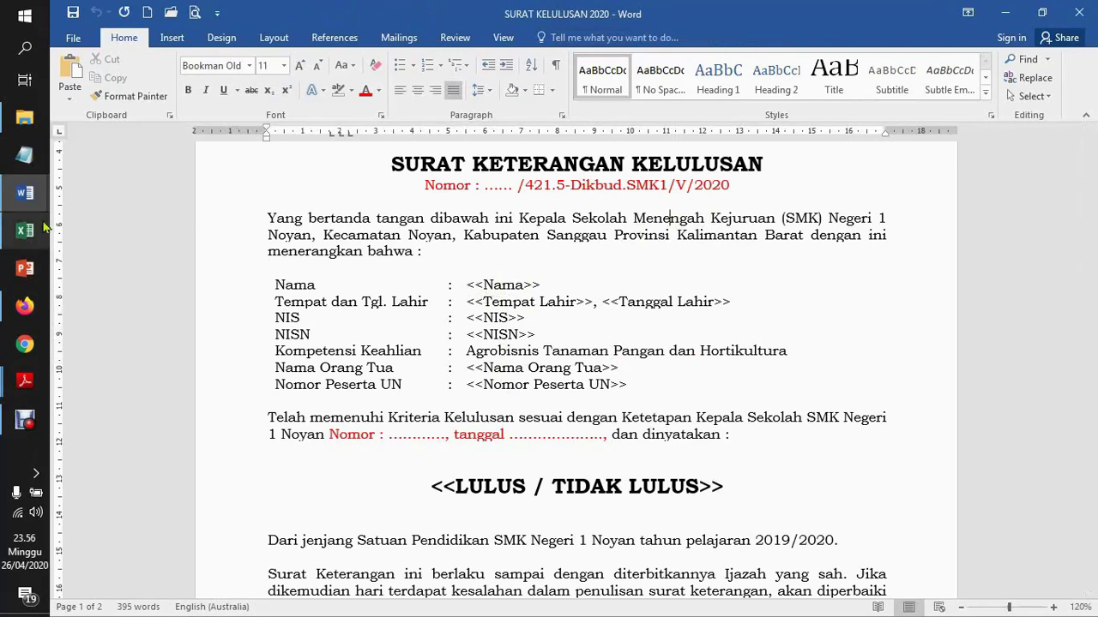
mouse_move(29, 235)
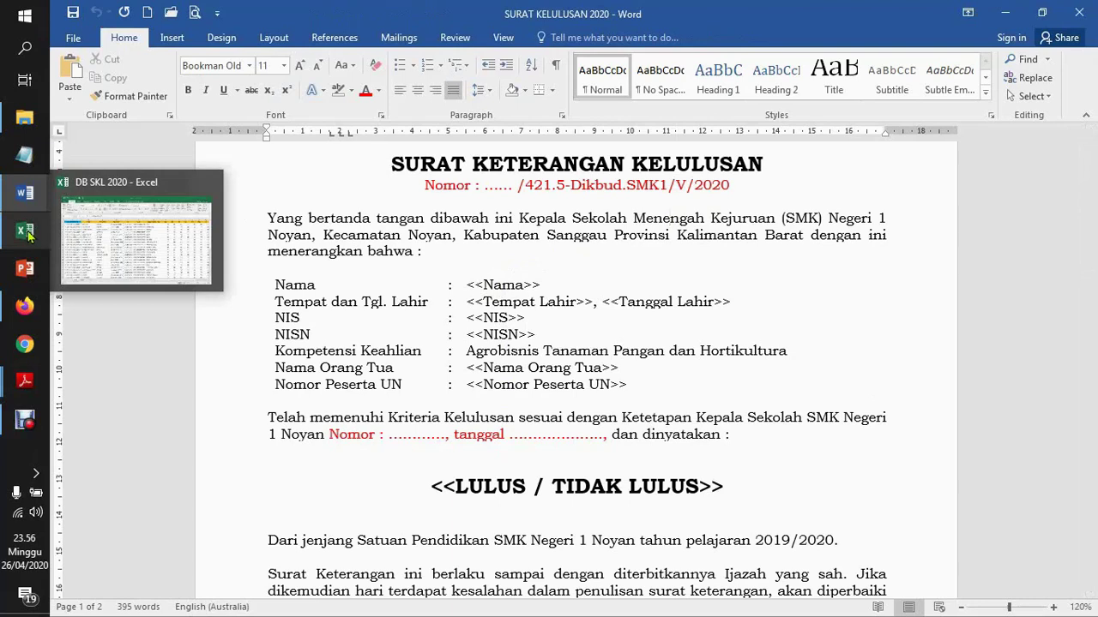
Inspect the DB SKL 2020 exam numbers and the NAMA, TPT LAHIR and TGL LAHIR column headings
left_click(30, 235)
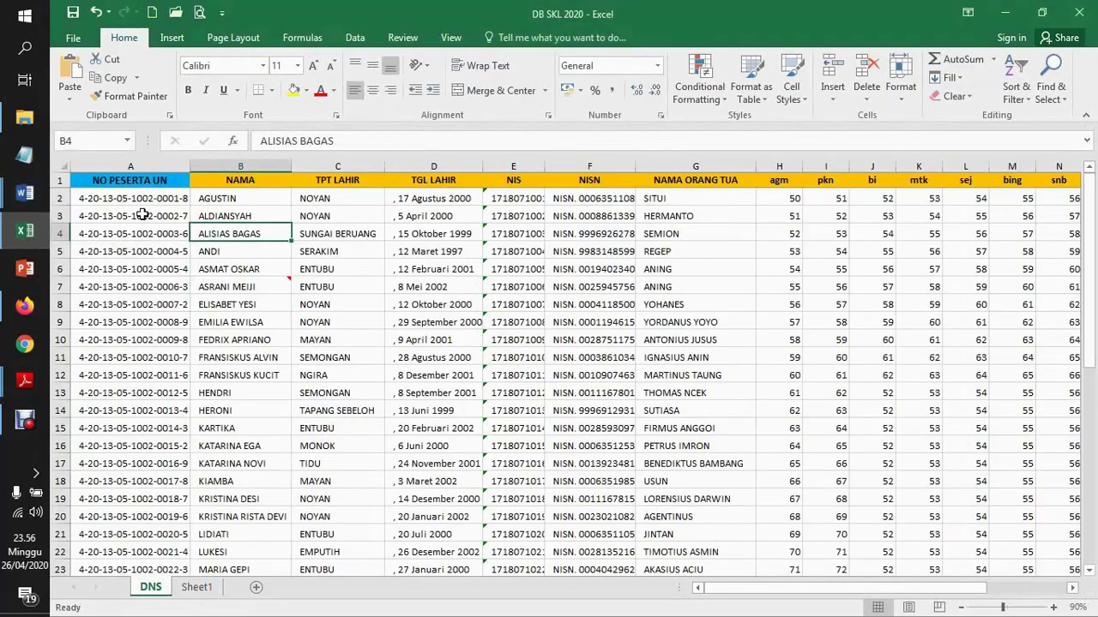
left_click(142, 216)
left_click(169, 199)
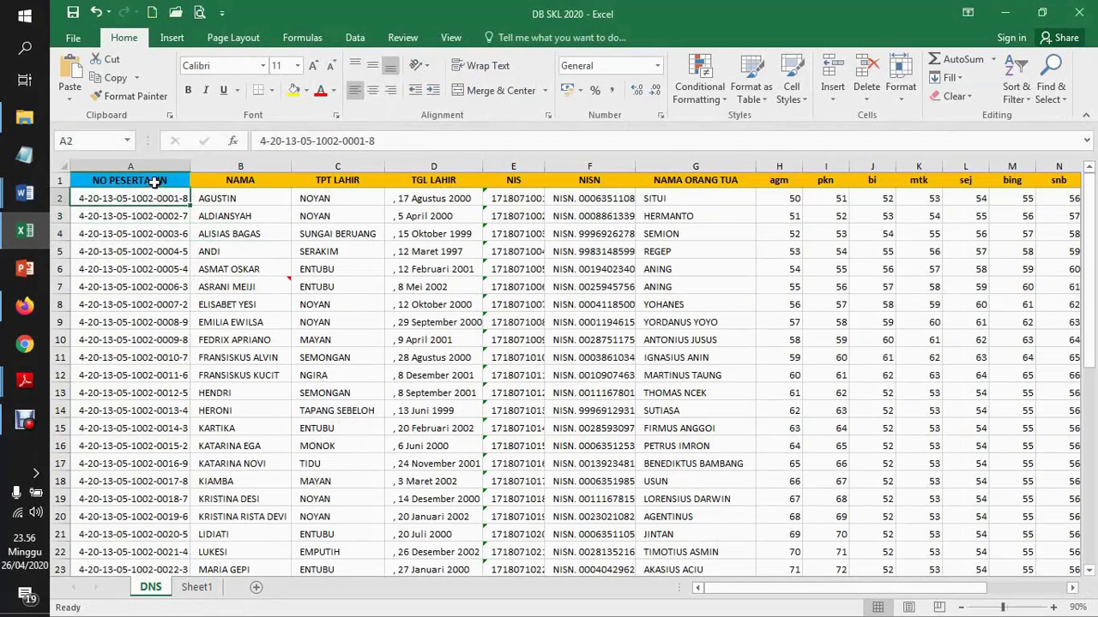
left_click(154, 181)
left_click(236, 182)
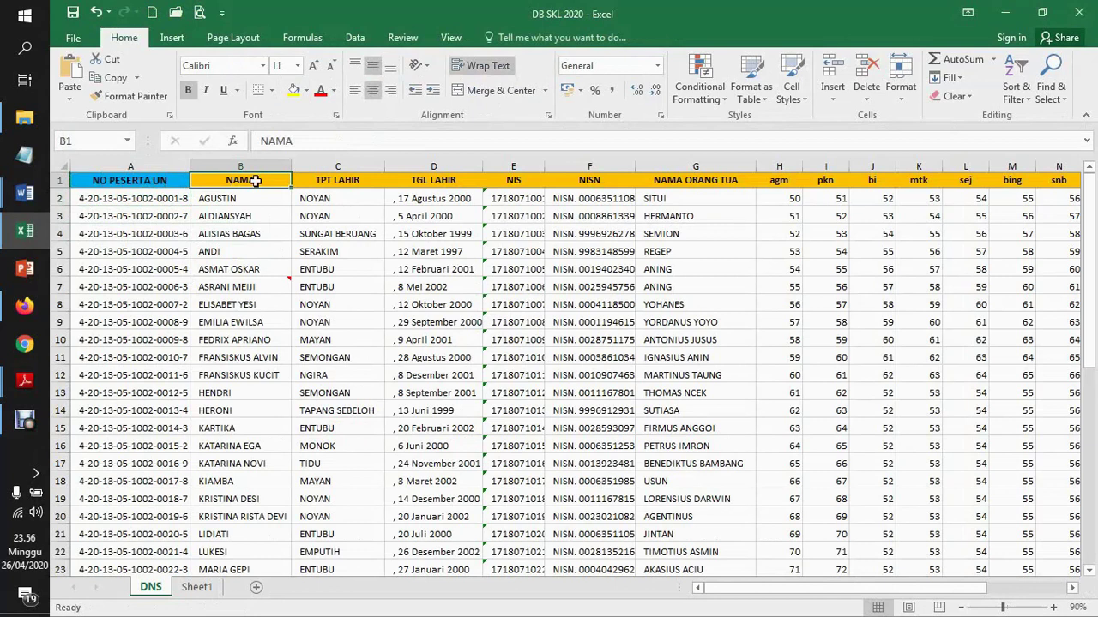
left_click(328, 180)
left_click(429, 180)
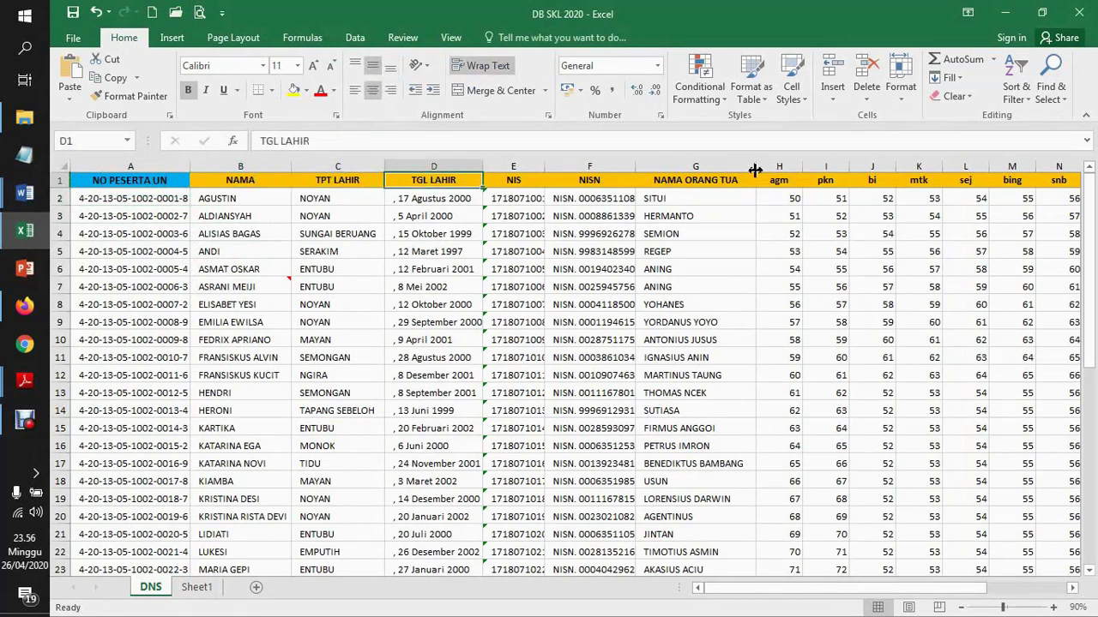
left_click(826, 195)
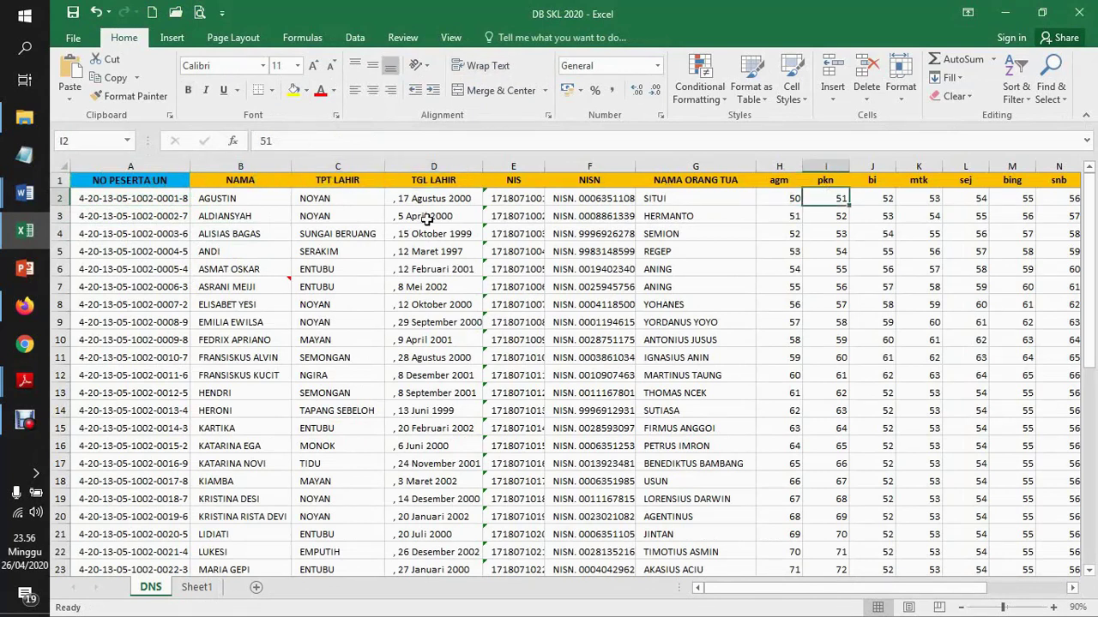
Select the student names in B2:B13, then bring the SURAT KELULUSAN 2020 letter back
left_click(230, 187)
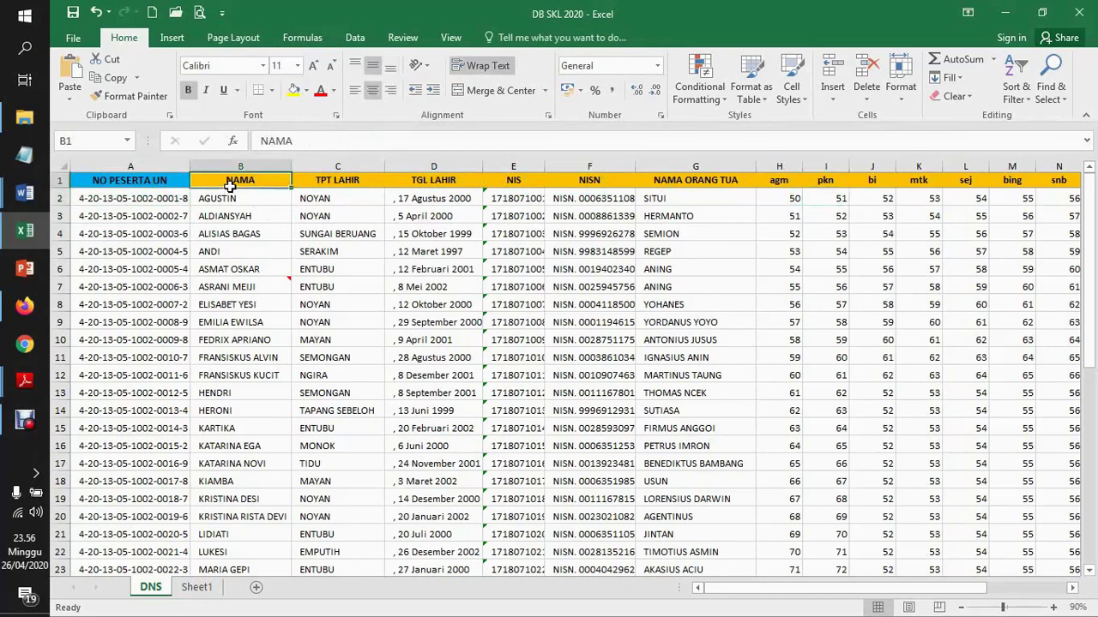
left_click(230, 198)
left_click_drag(230, 198, 245, 391)
left_click(24, 196)
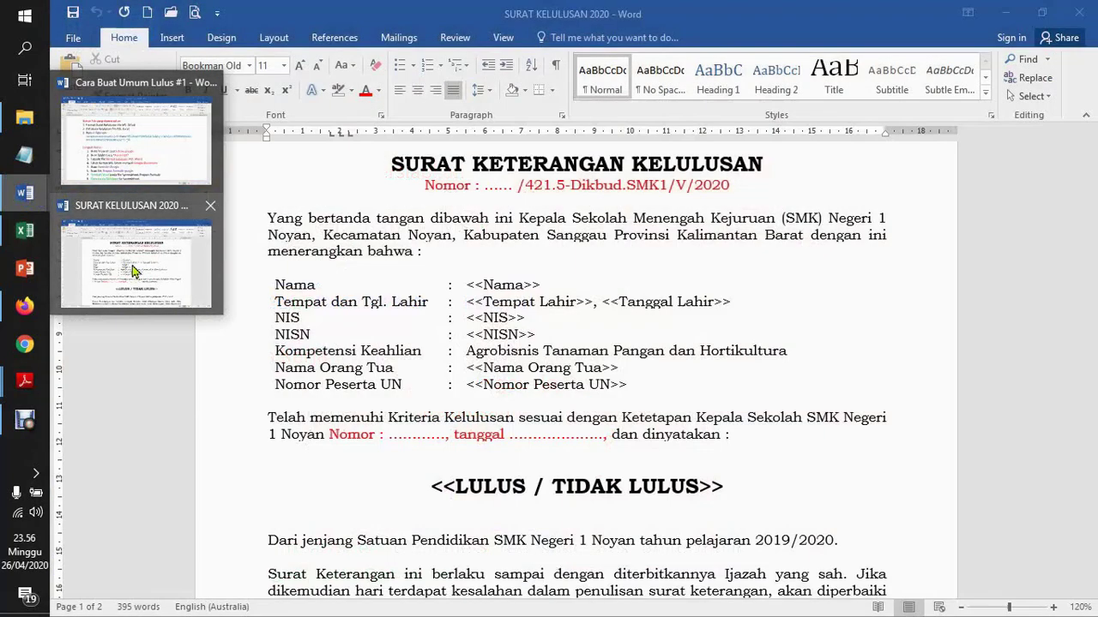
left_click(133, 271)
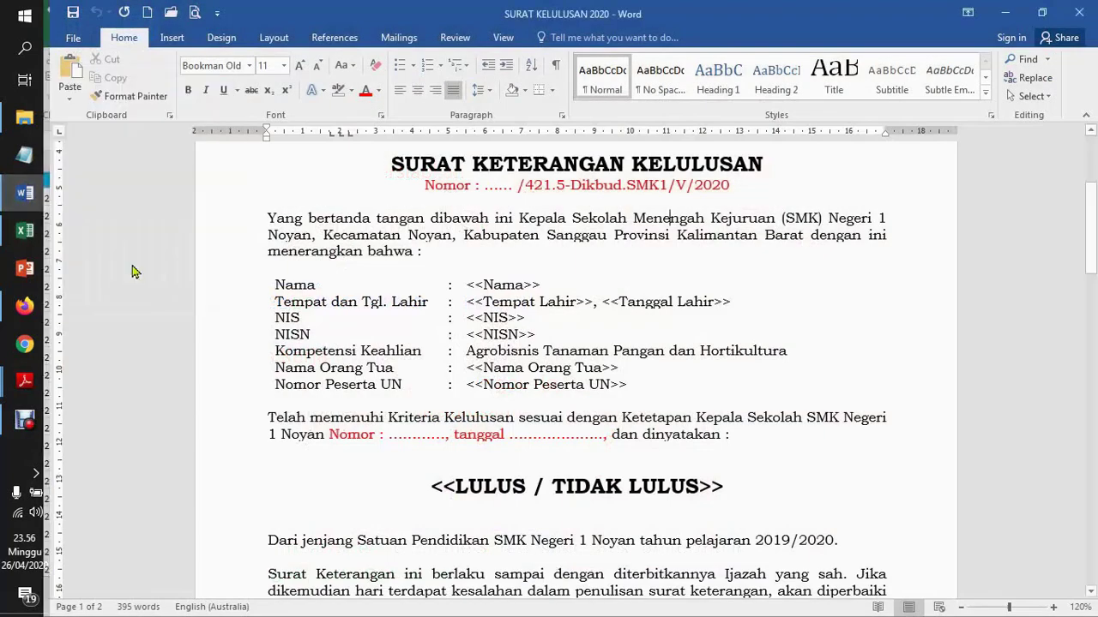
left_click_drag(484, 286, 521, 289)
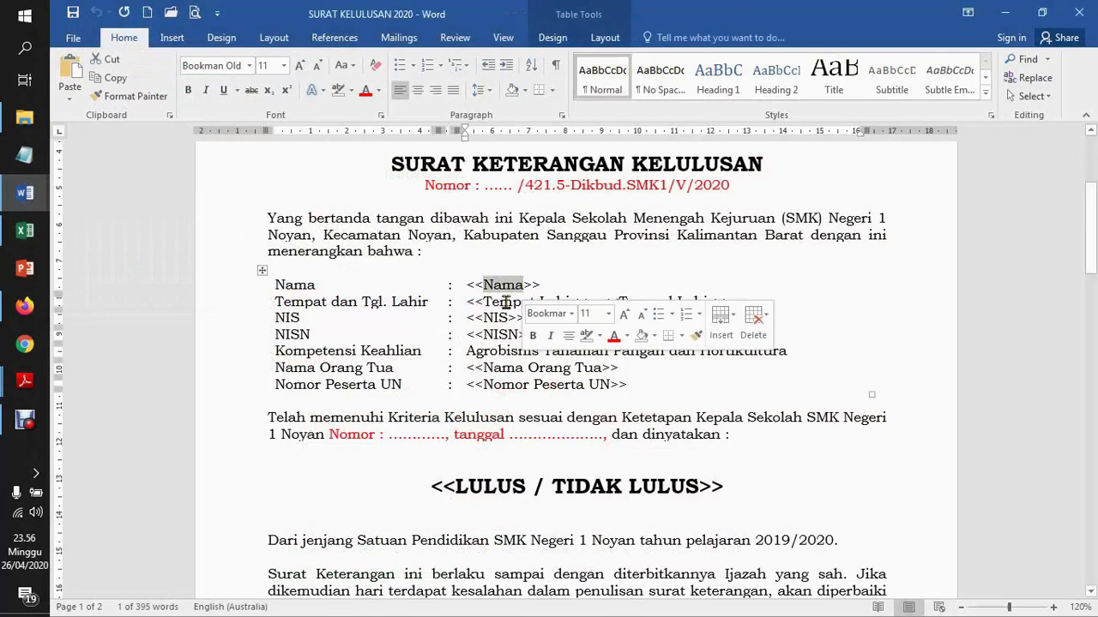
triple_click(485, 304)
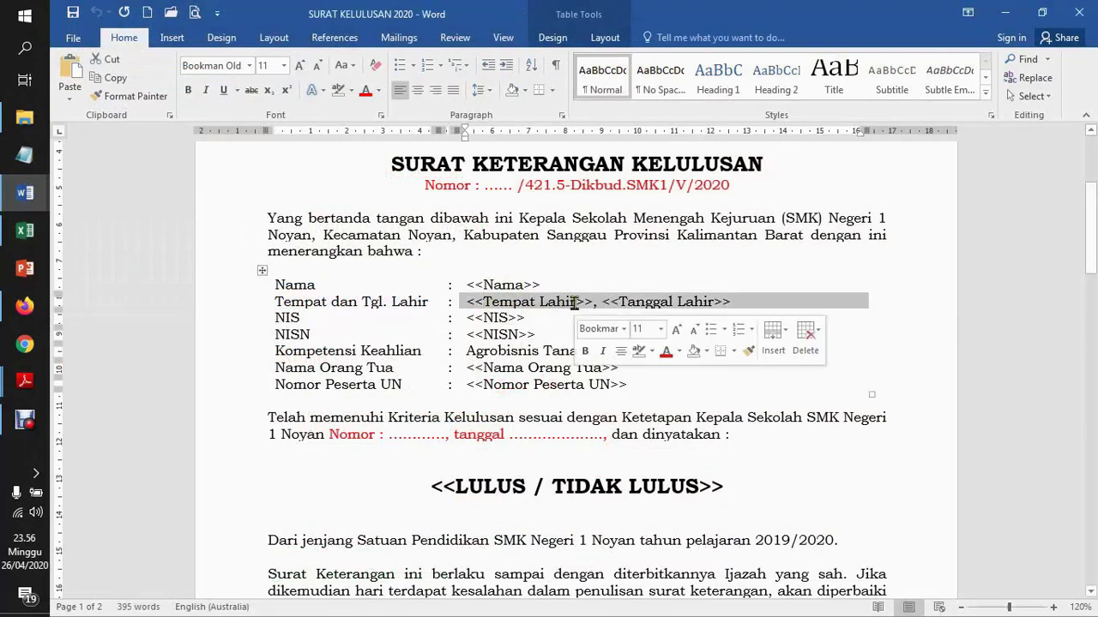
left_click(574, 302)
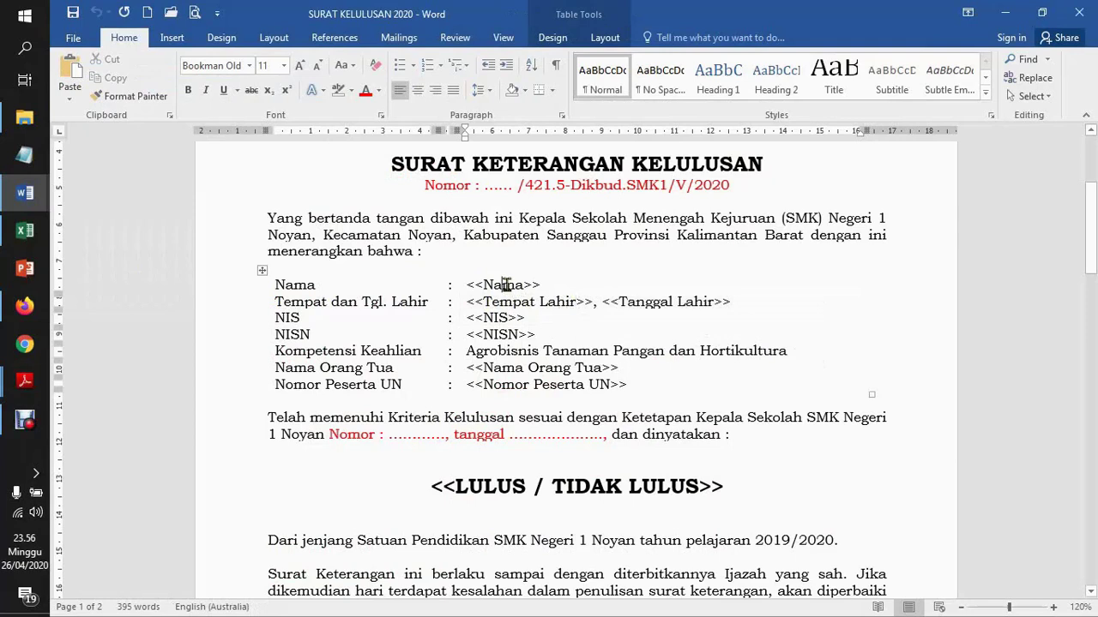
left_click(24, 230)
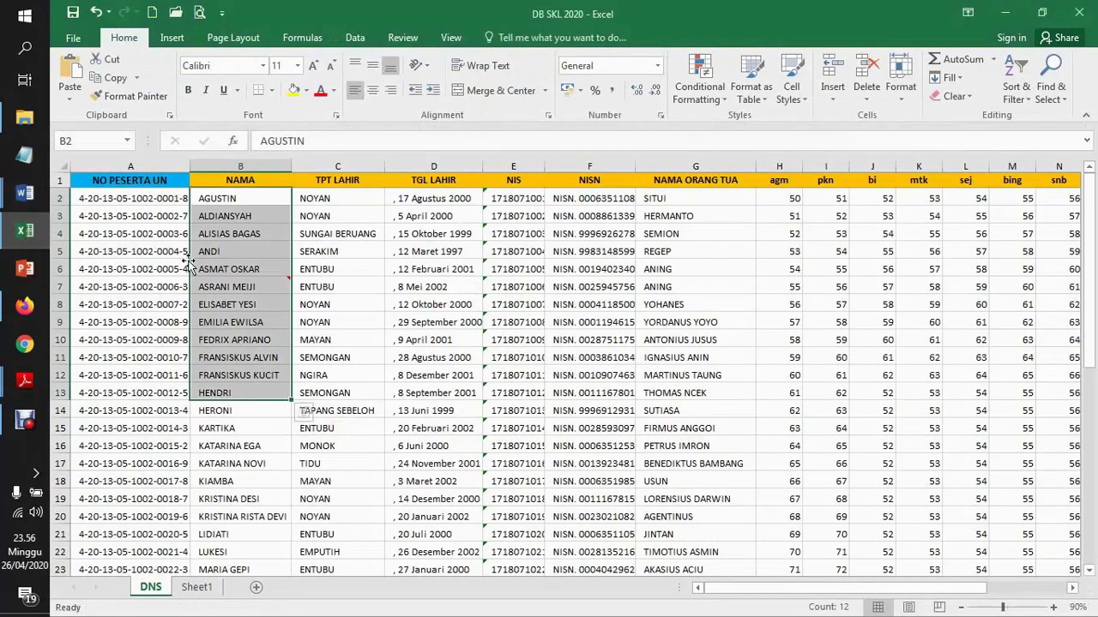
left_click(227, 233)
left_click(17, 199)
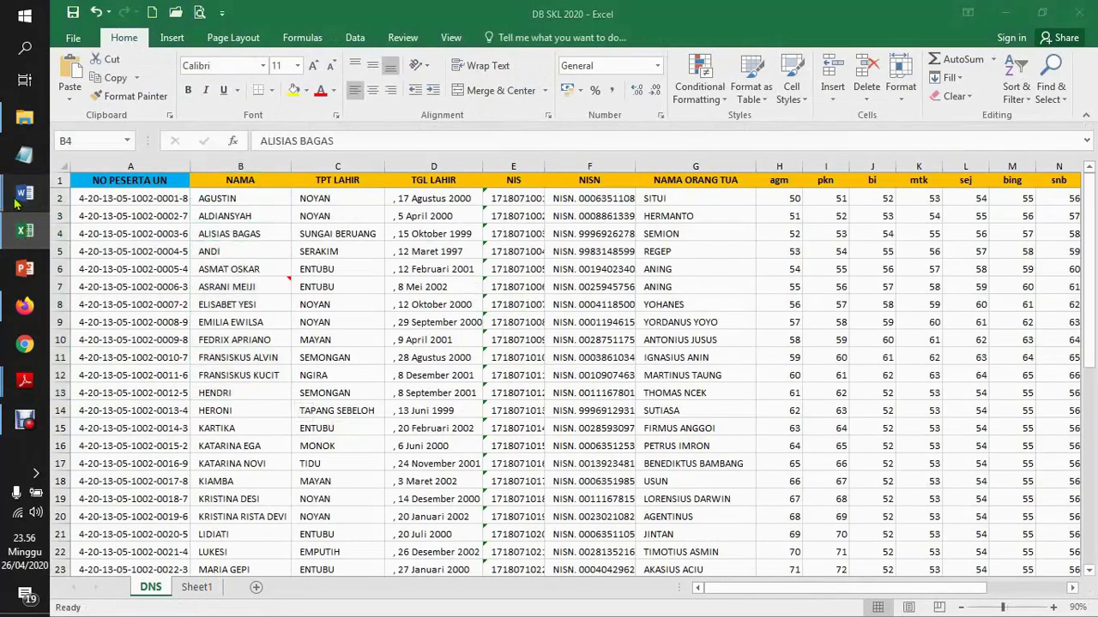
left_click(133, 267)
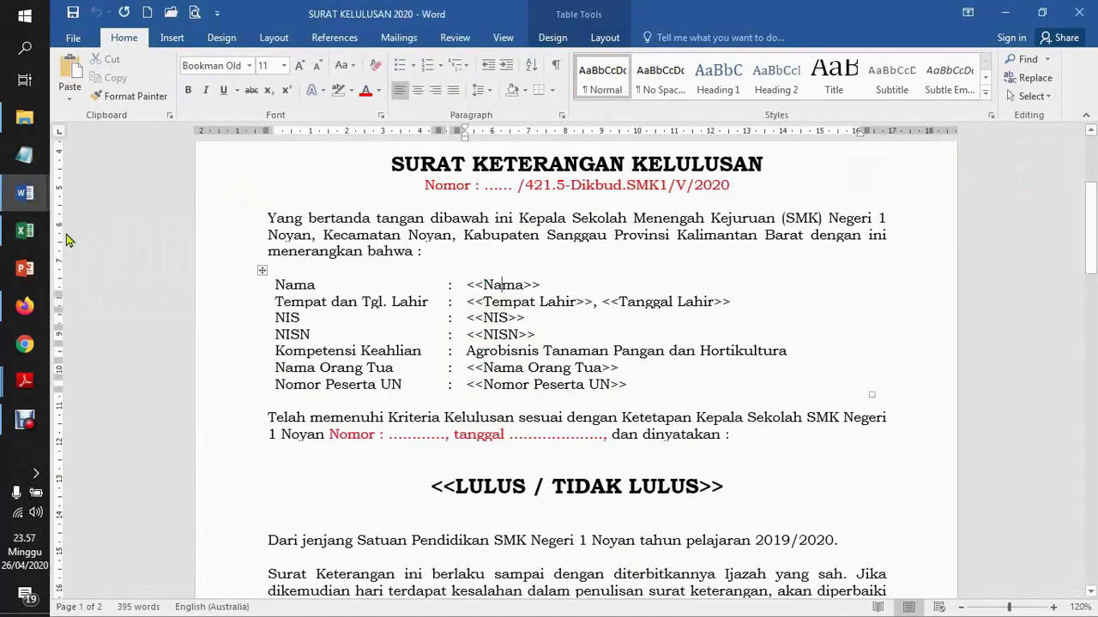
left_click(25, 230)
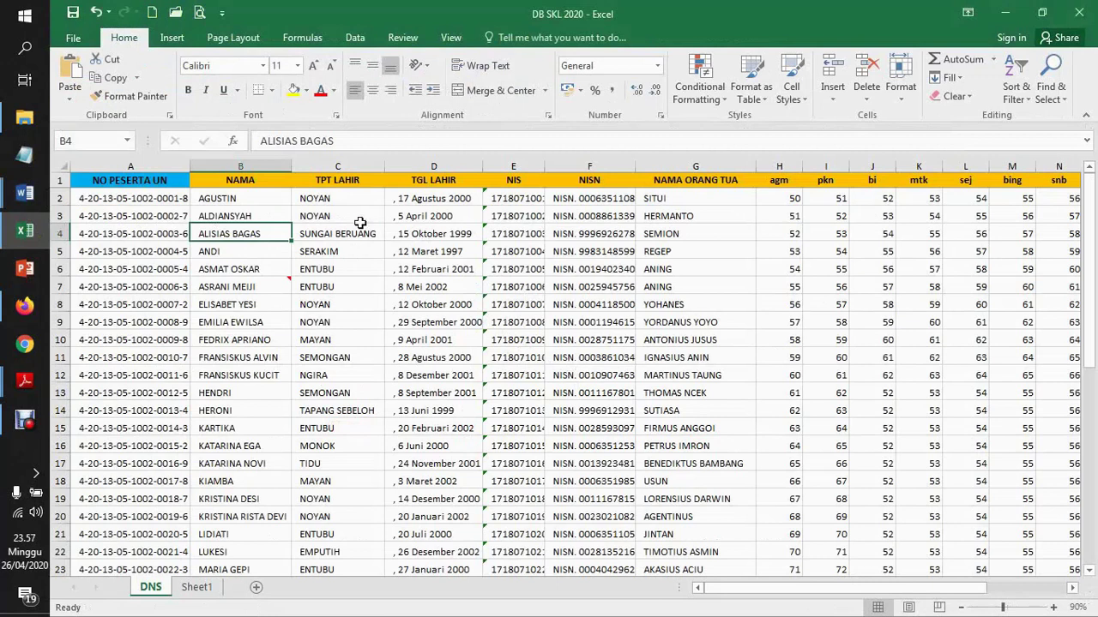
left_click(330, 228)
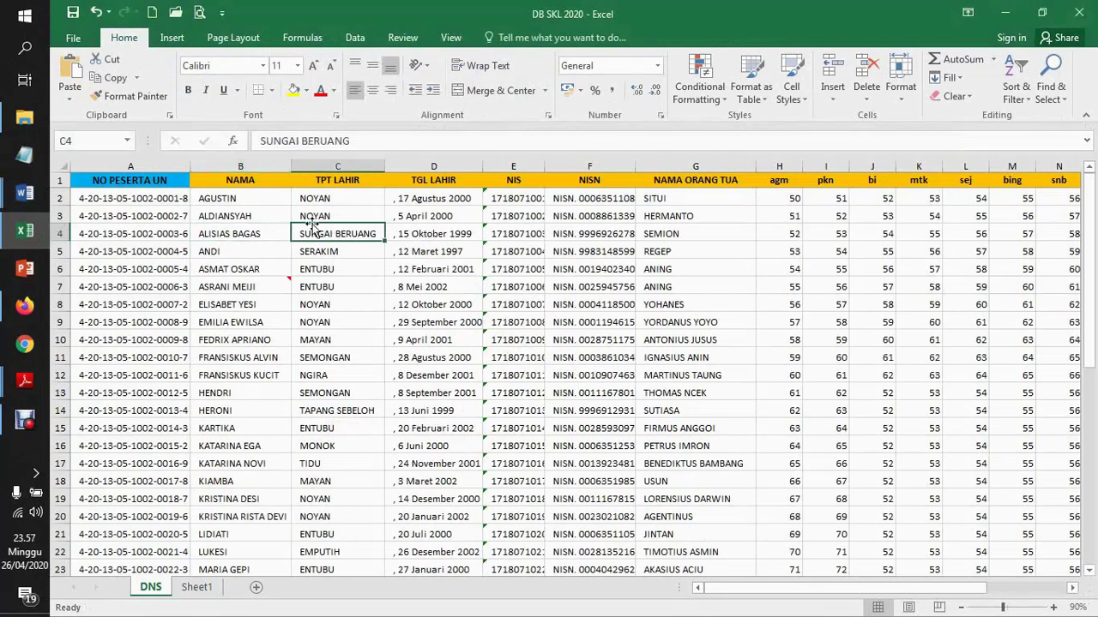
mouse_move(23, 205)
left_click(116, 288)
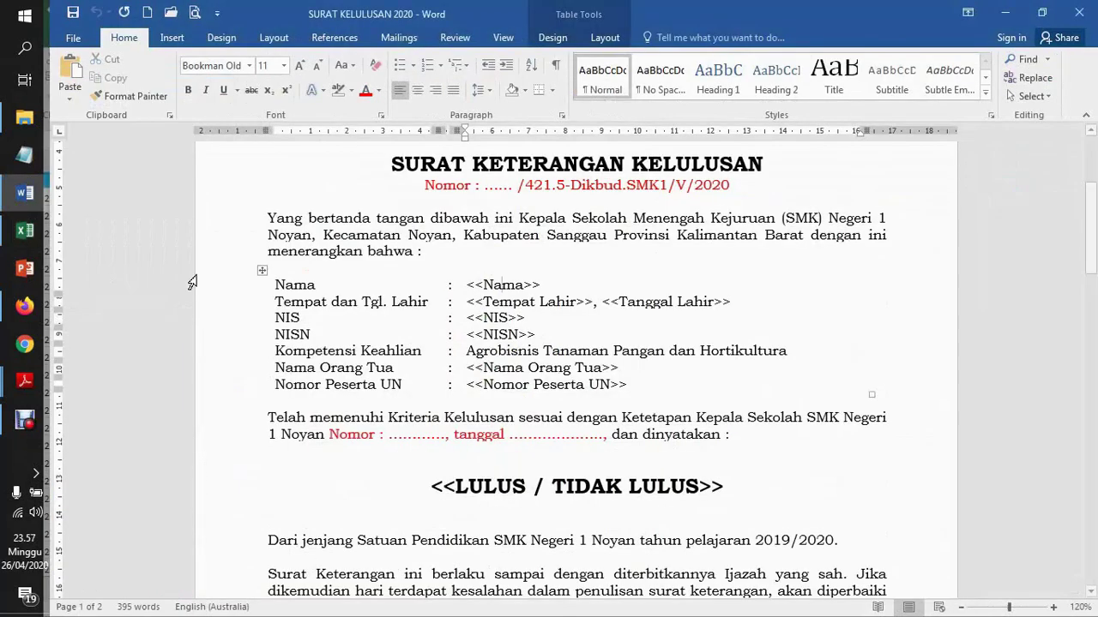
left_click(26, 231)
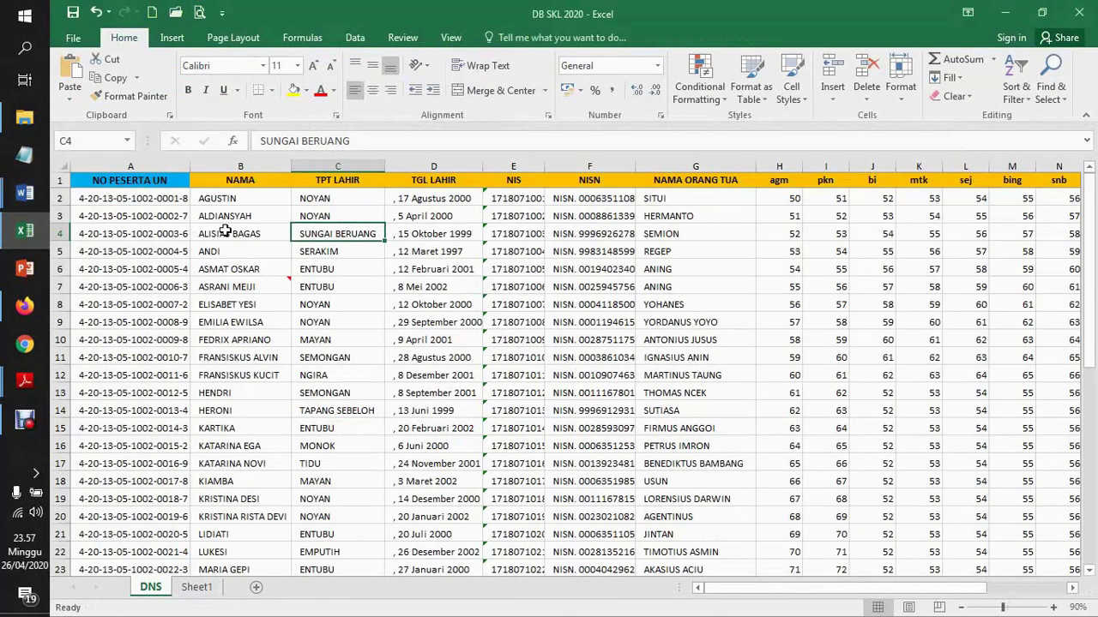
left_click(121, 218)
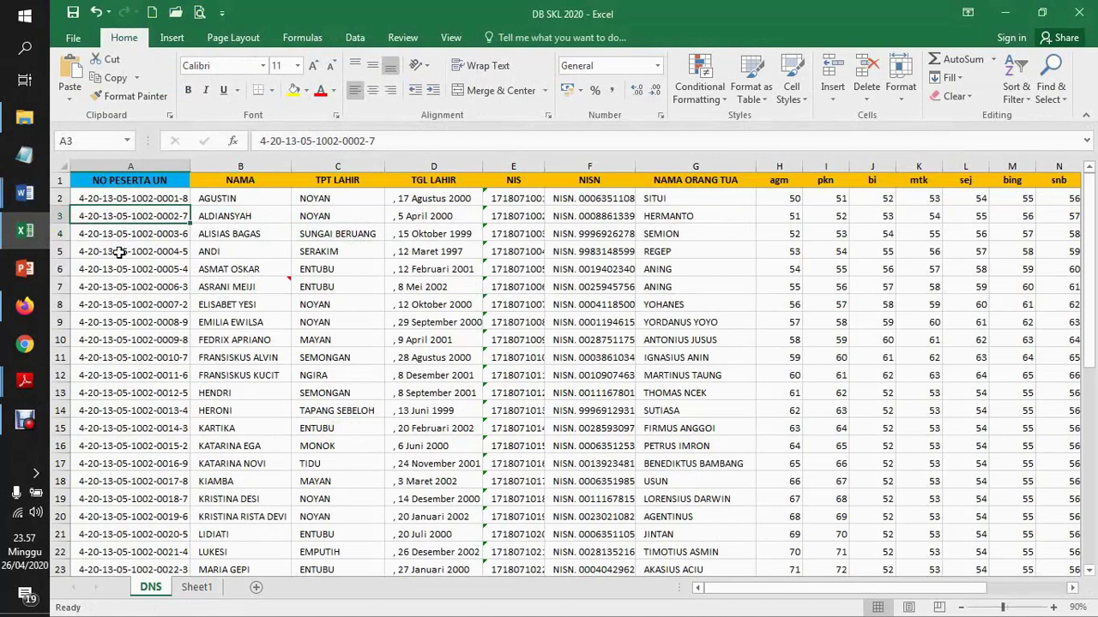
left_click(119, 252)
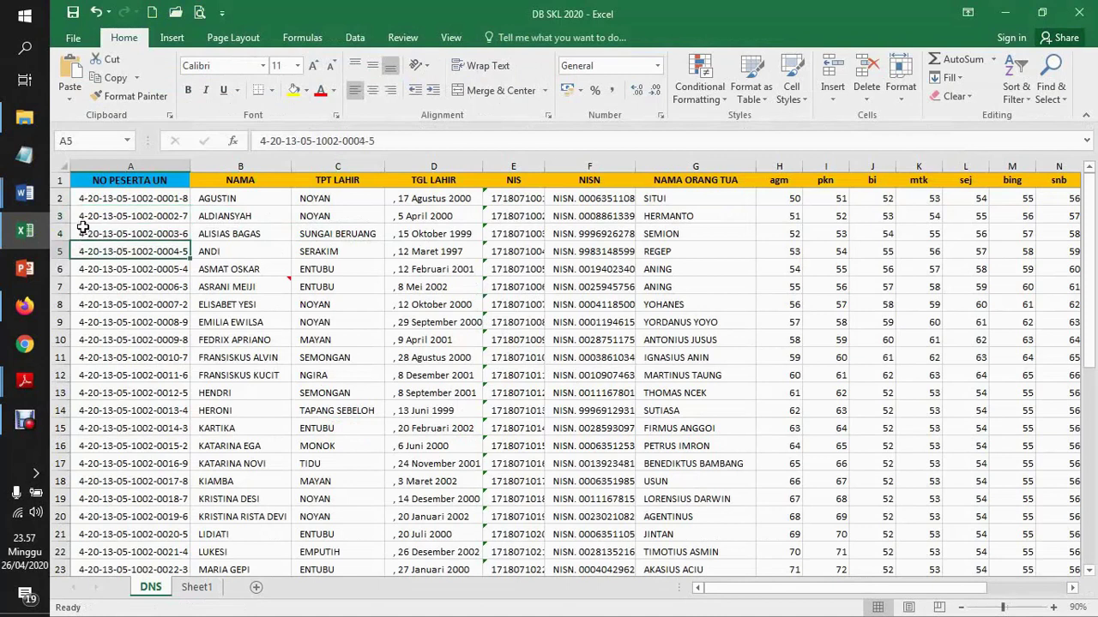
left_click(83, 217)
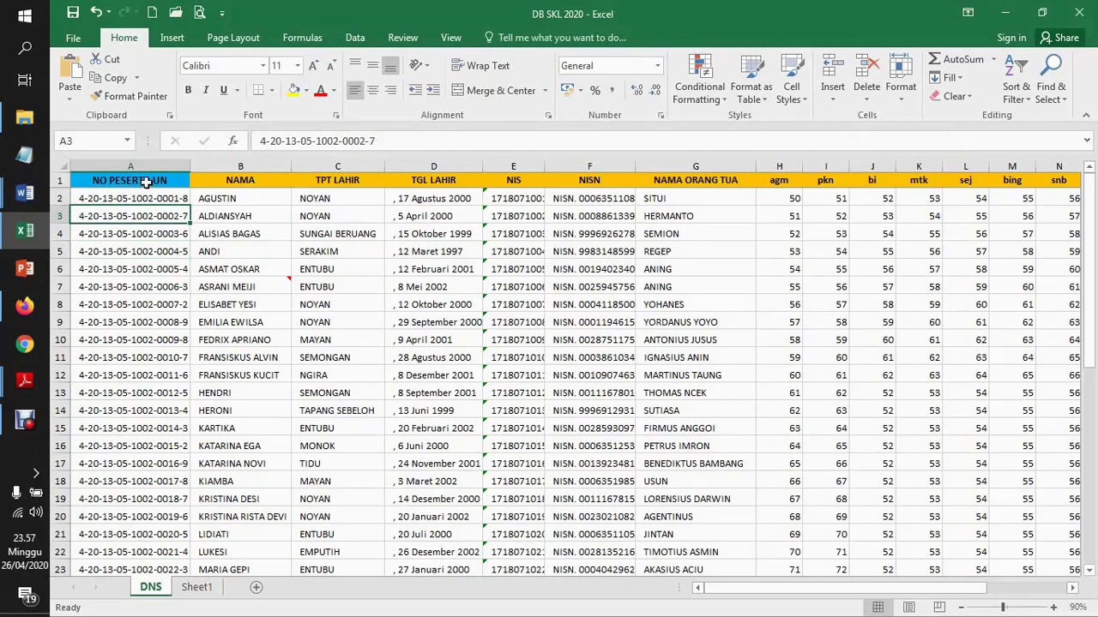
left_click(143, 264)
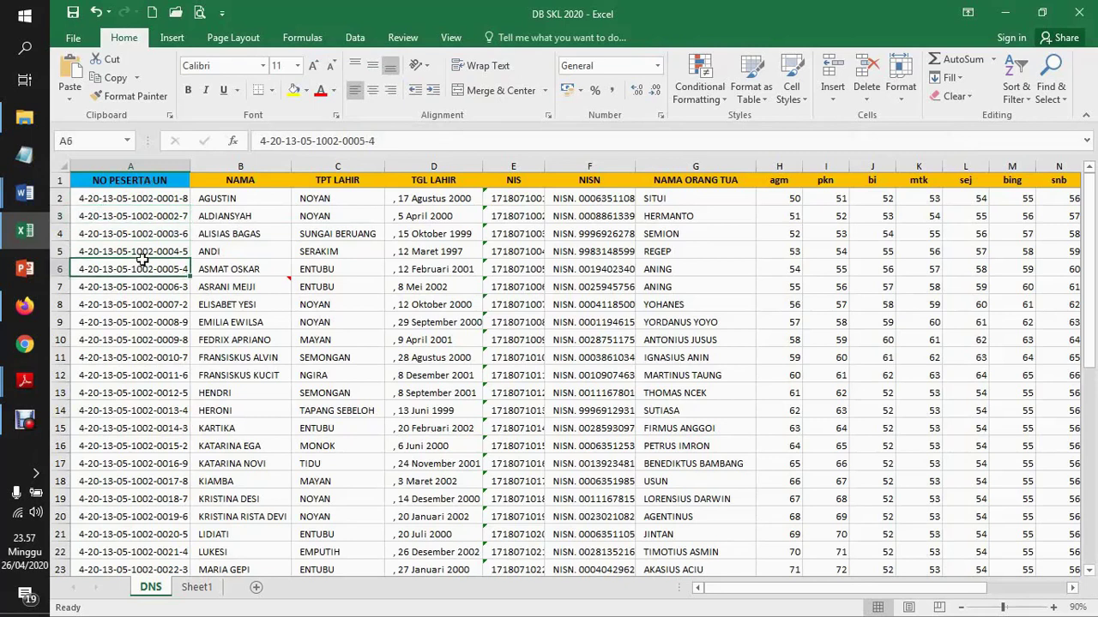
left_click(126, 220)
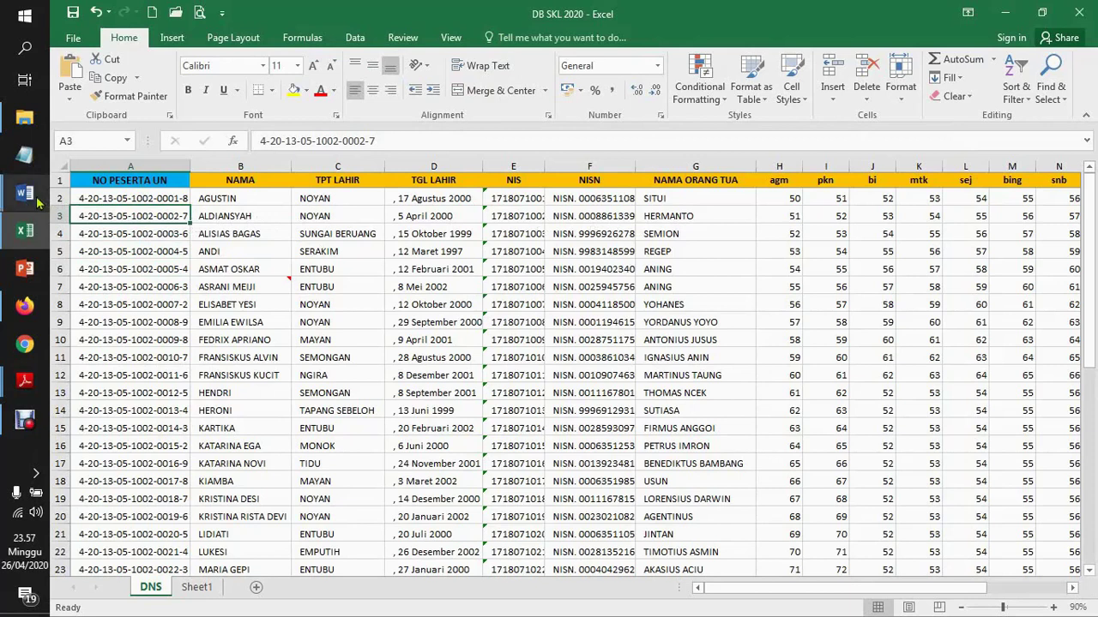
mouse_move(38, 203)
left_click(120, 249)
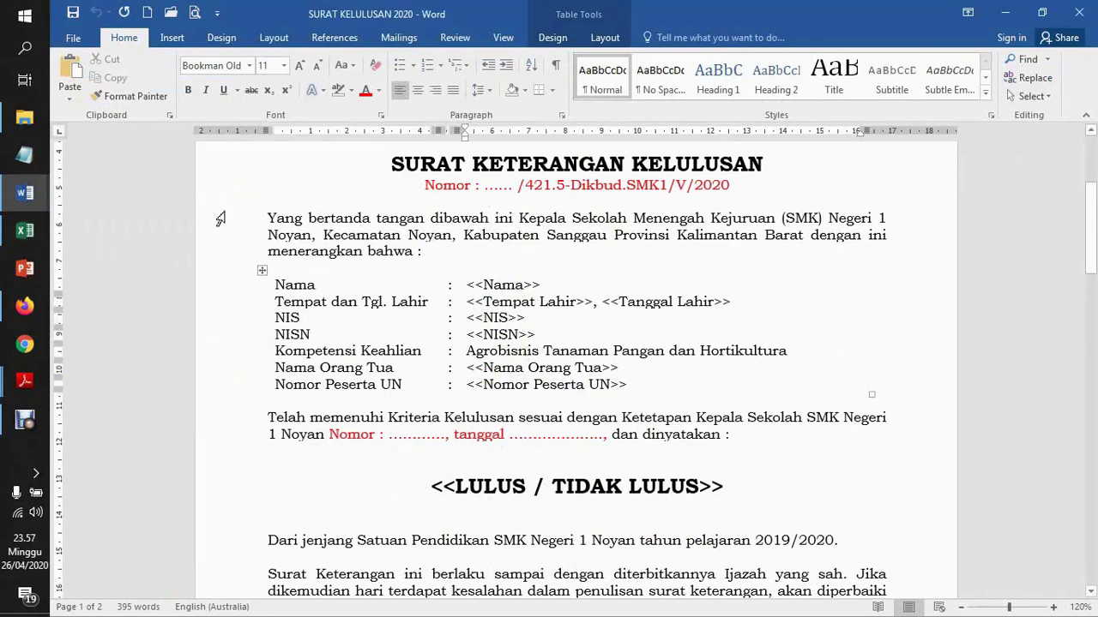
Open Google Drive from the Google apps menu in the browser
mouse_move(45, 229)
left_click(25, 305)
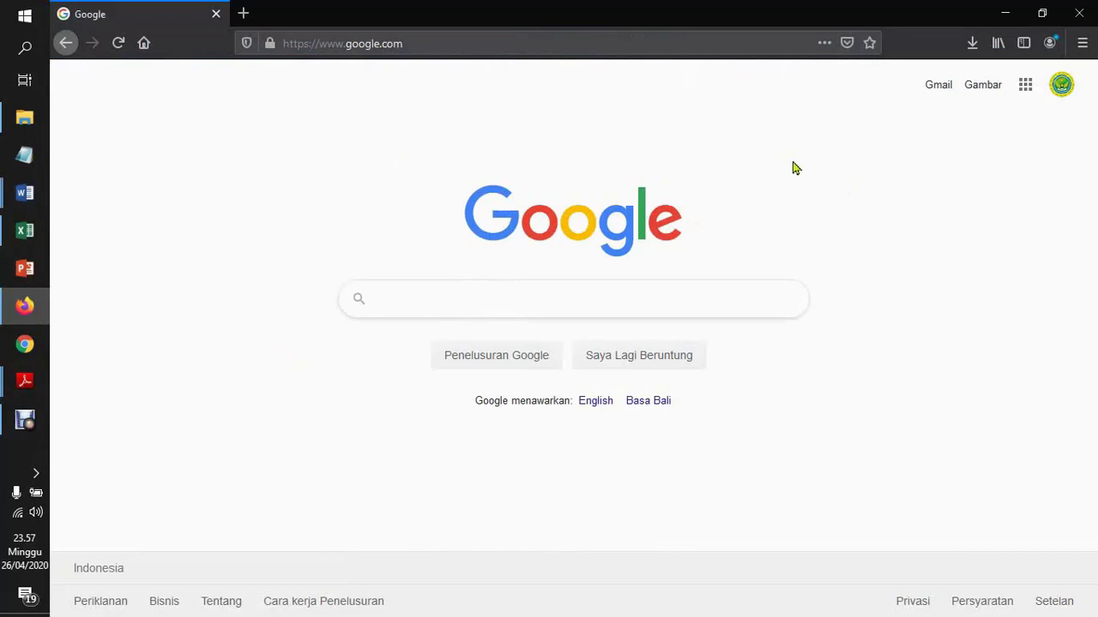
left_click(1026, 89)
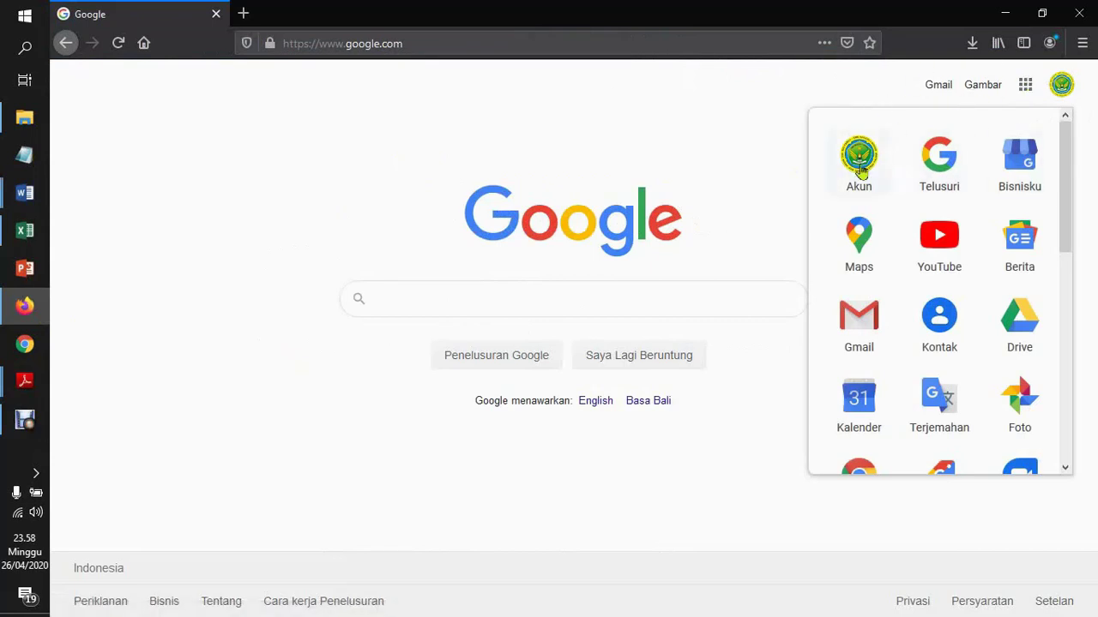
left_click(1025, 330)
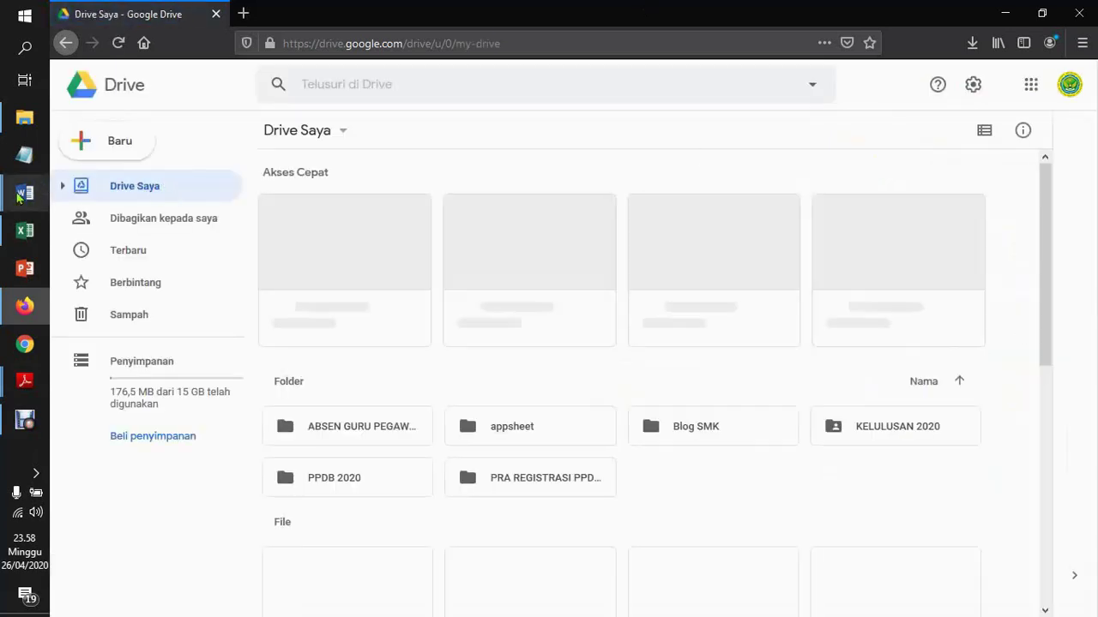
Check the Cara Buat Umum Lulus #1 guide, then return to My Drive in Google Drive
mouse_move(24, 193)
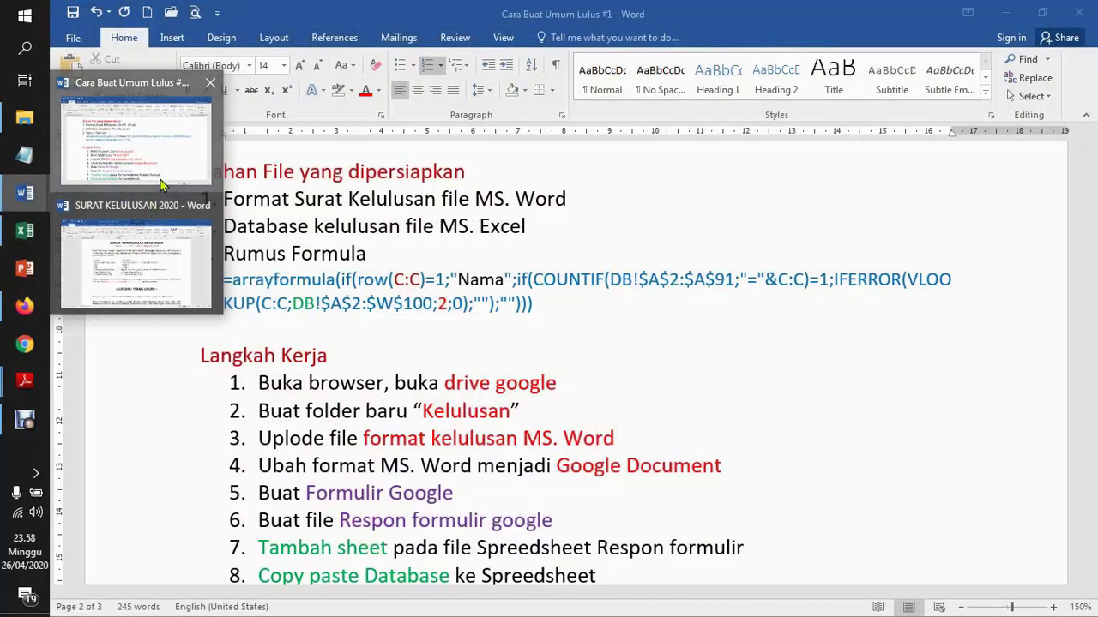
left_click(136, 139)
left_click_drag(1089, 332, 1093, 359)
left_click_drag(1093, 358, 1093, 353)
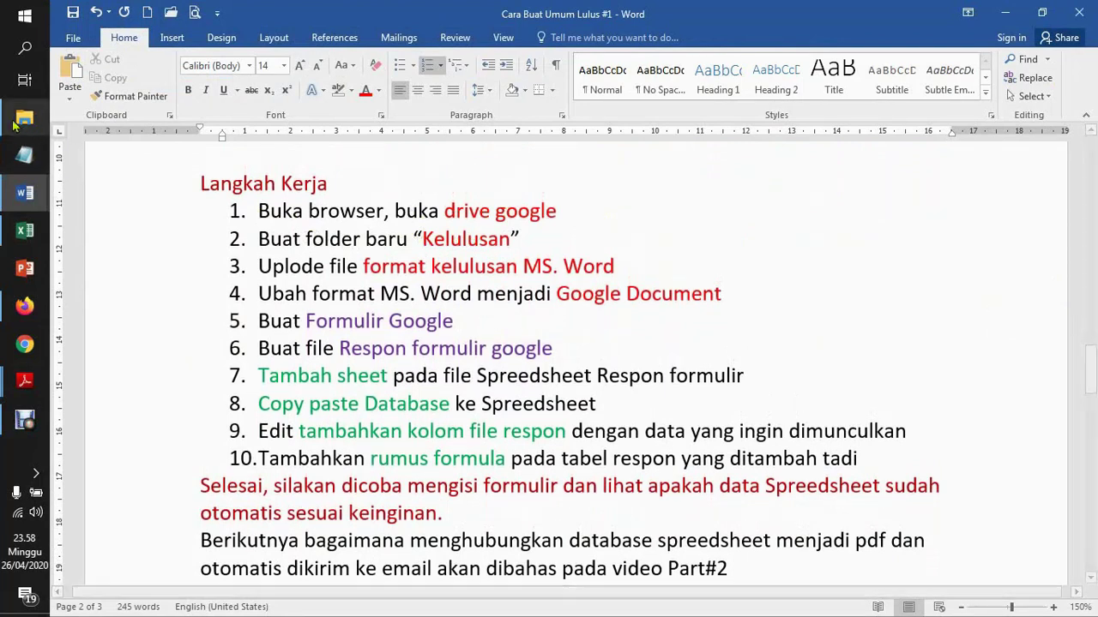
left_click(24, 311)
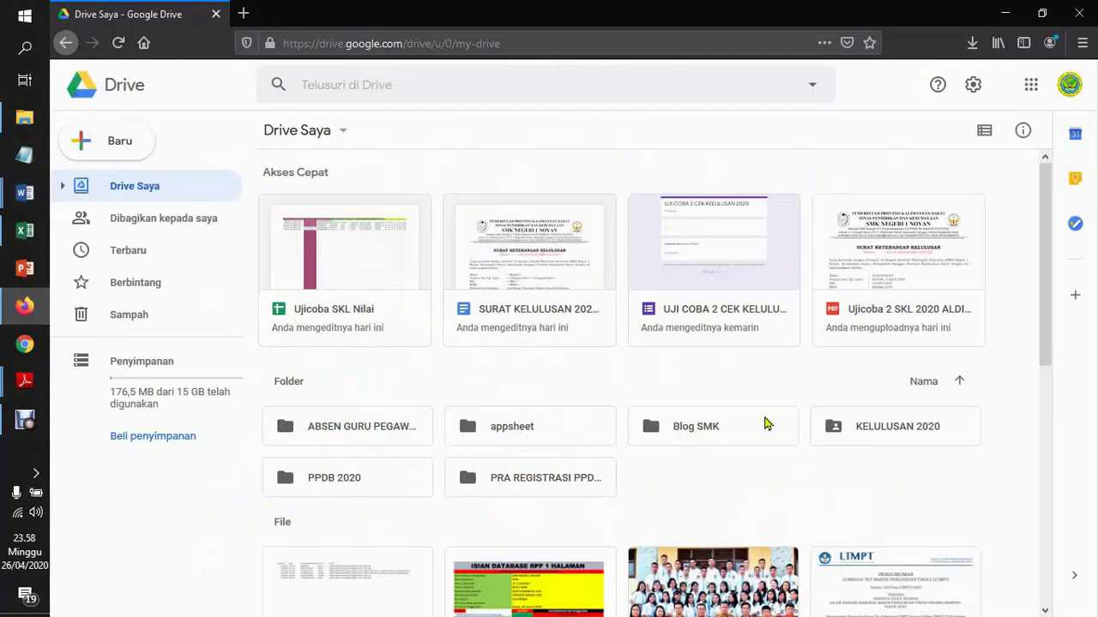
scroll(1052, 280, "down", 1)
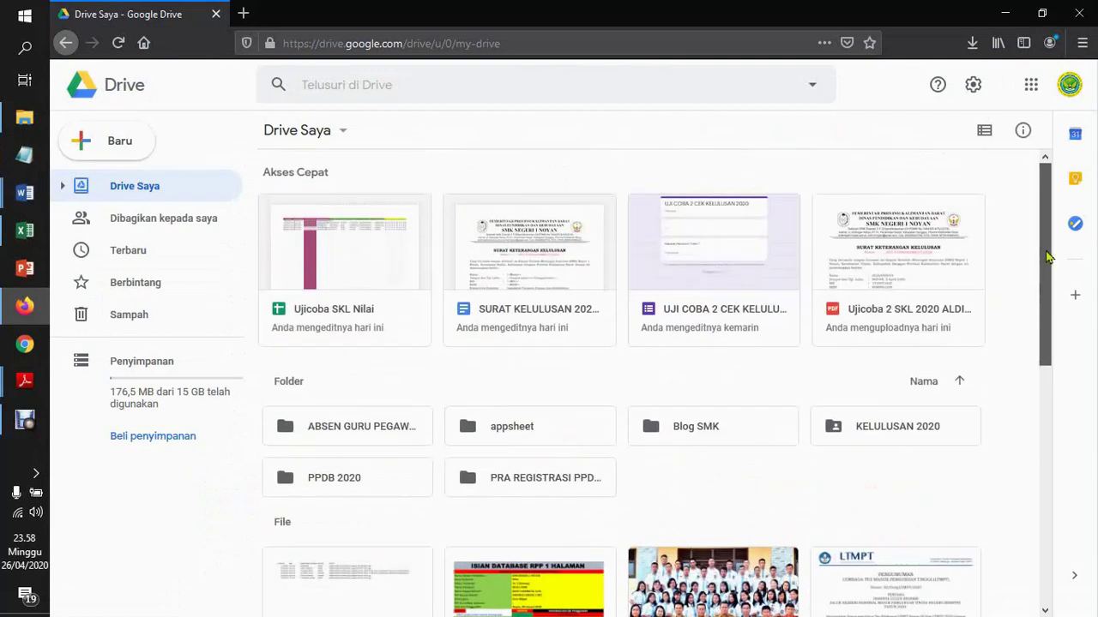
scroll(1049, 248, "up", 1)
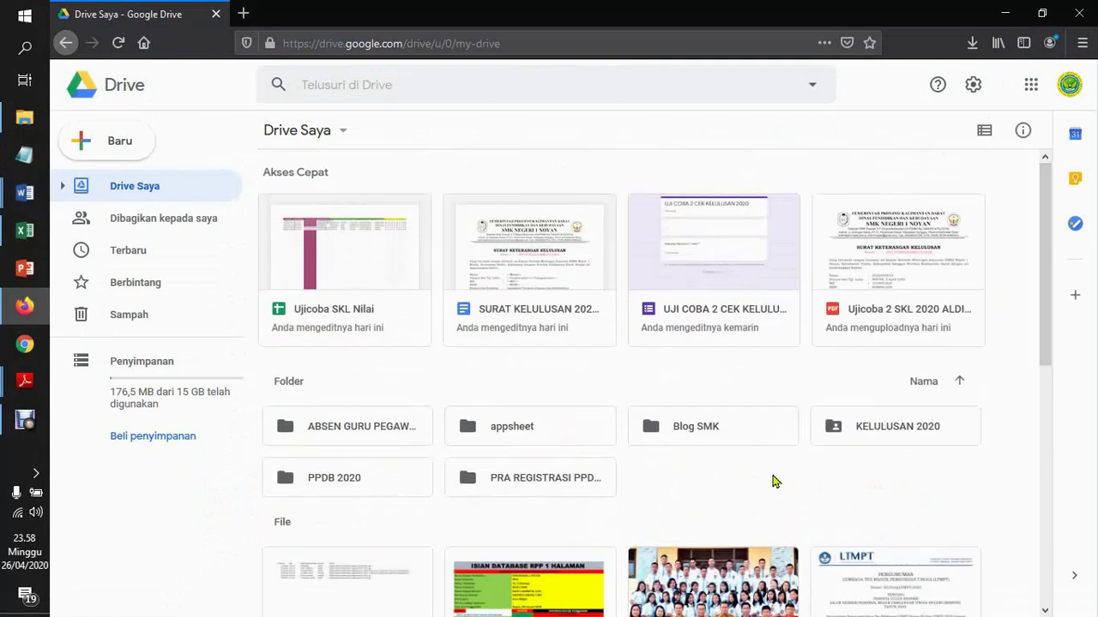
Create a new My Drive folder named Kelulusan, following the guide, and open it
right_click(775, 481)
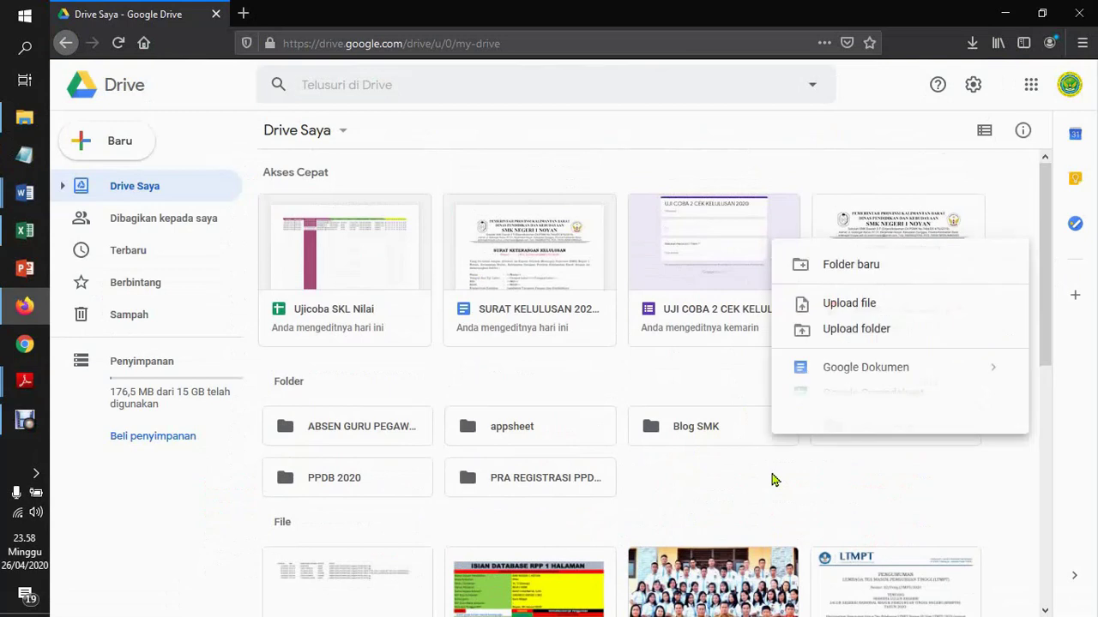
left_click(848, 268)
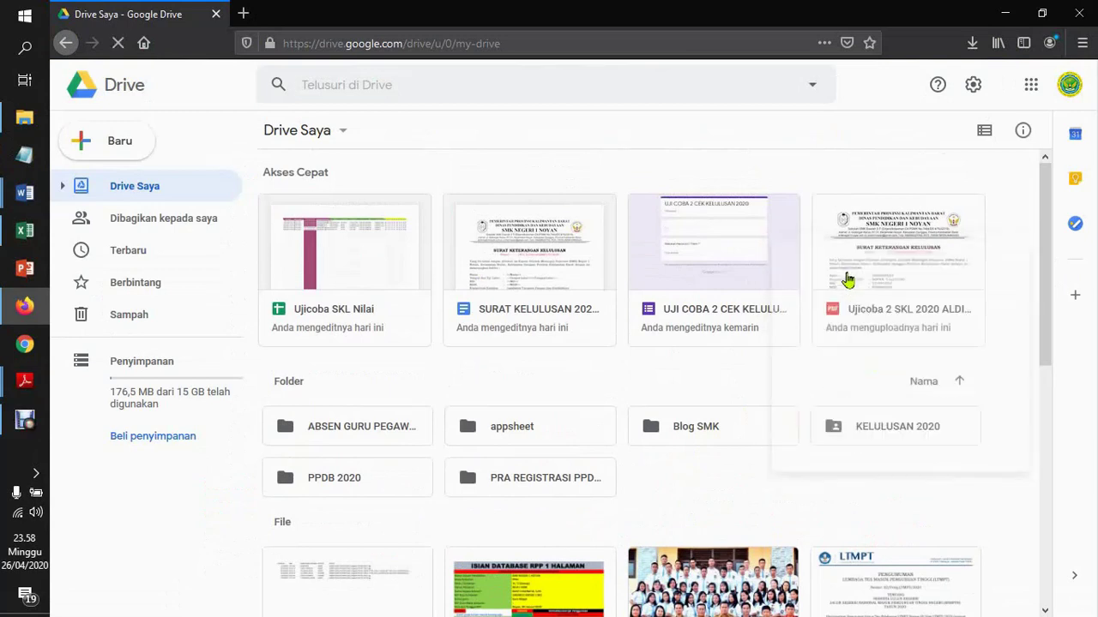
type("K")
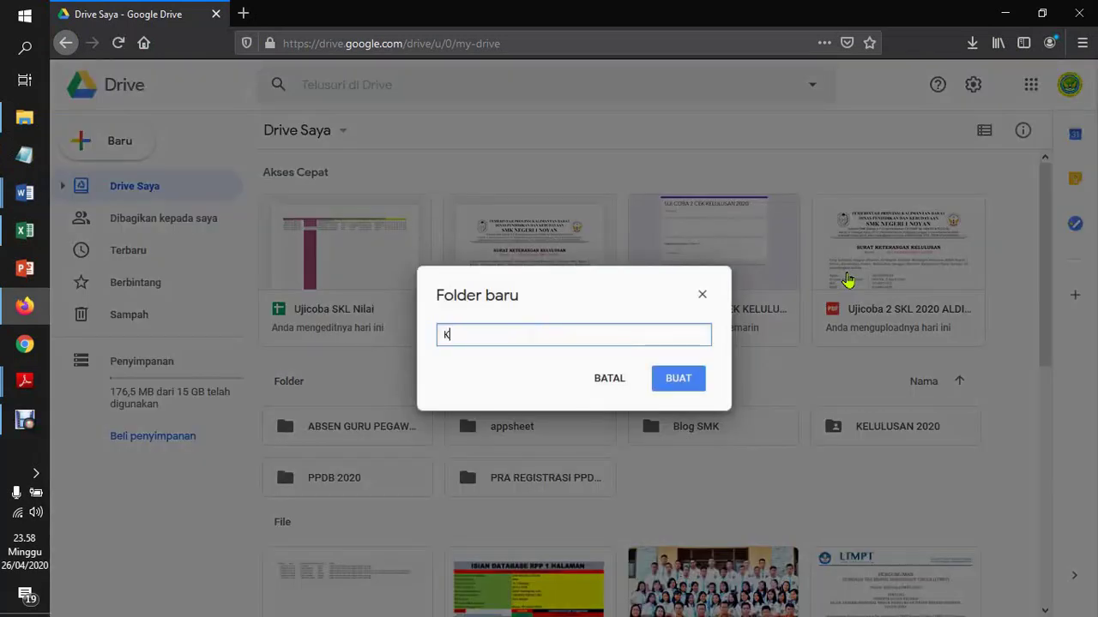
type("elulusan")
left_click(12, 196)
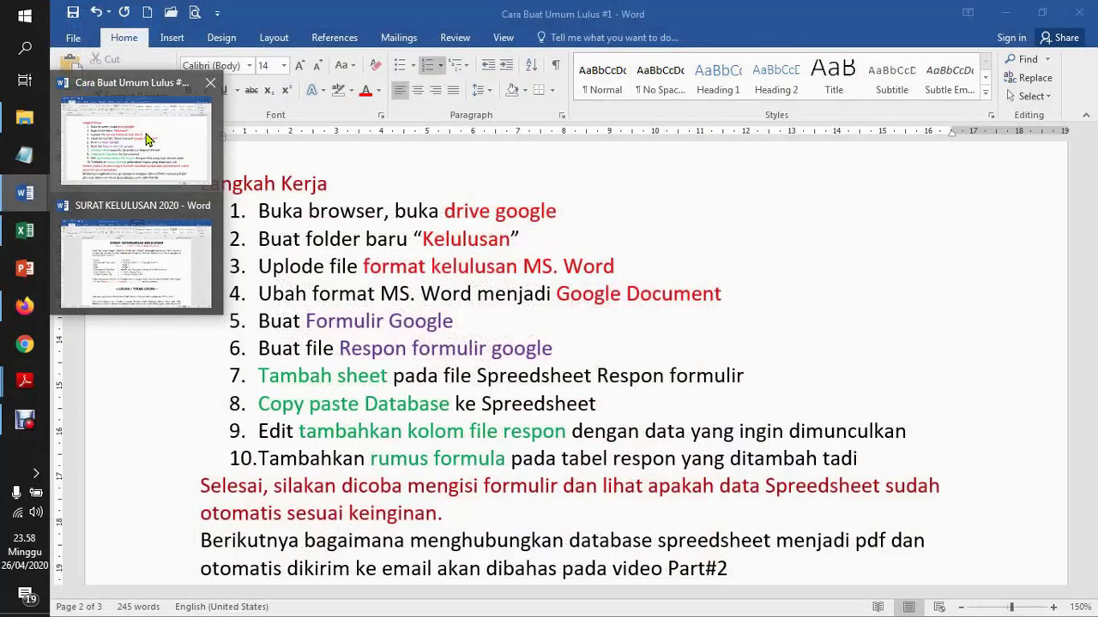
left_click(148, 139)
left_click_drag(306, 238, 494, 240)
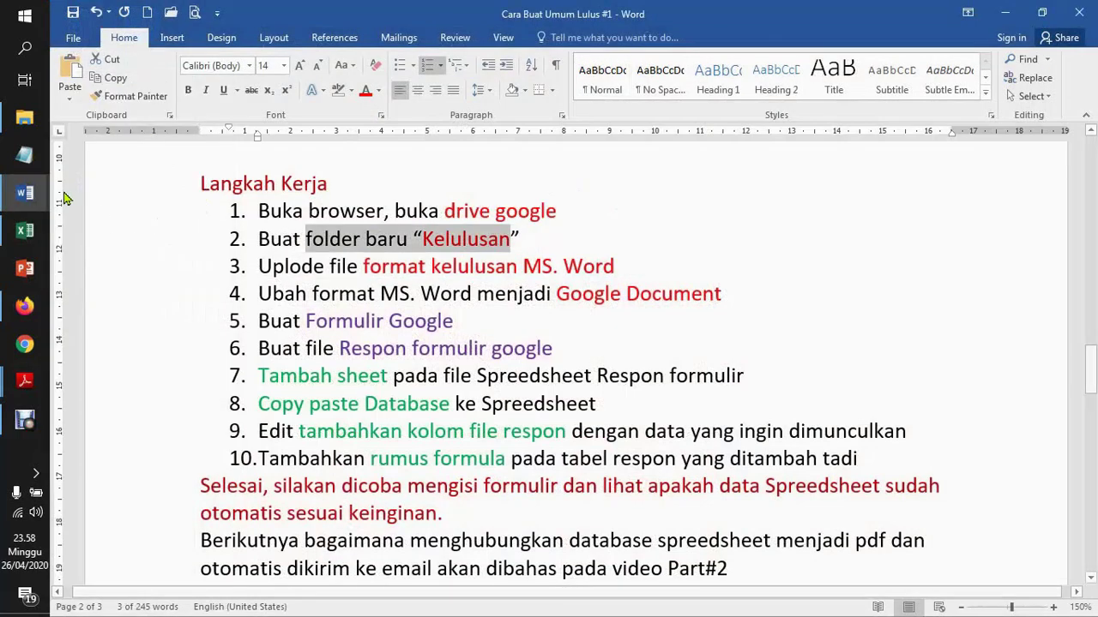
left_click(24, 306)
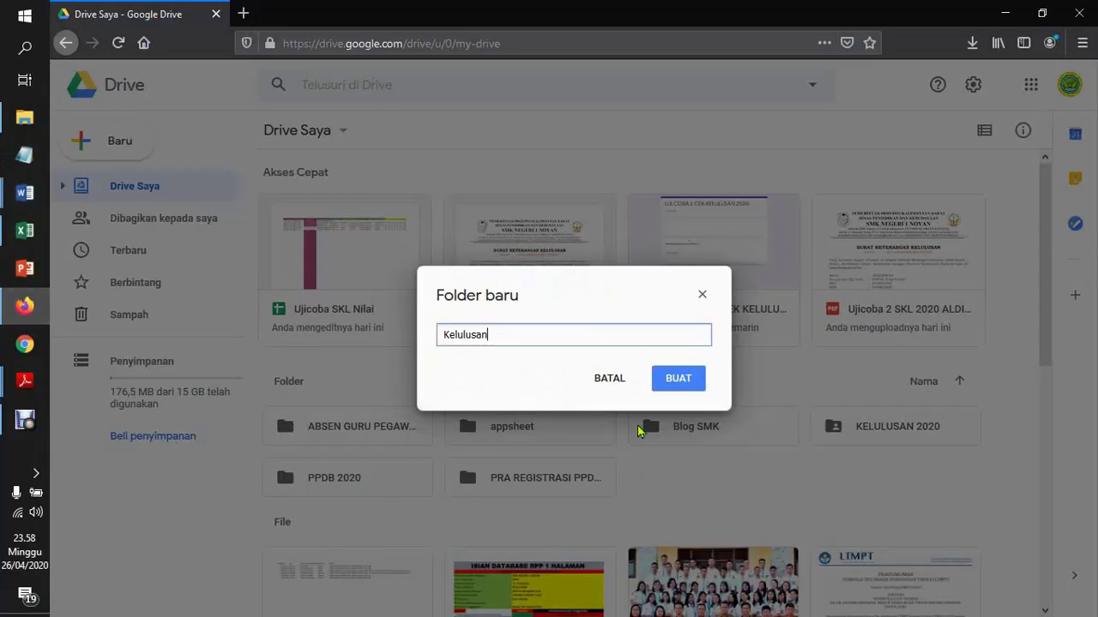
left_click(695, 387)
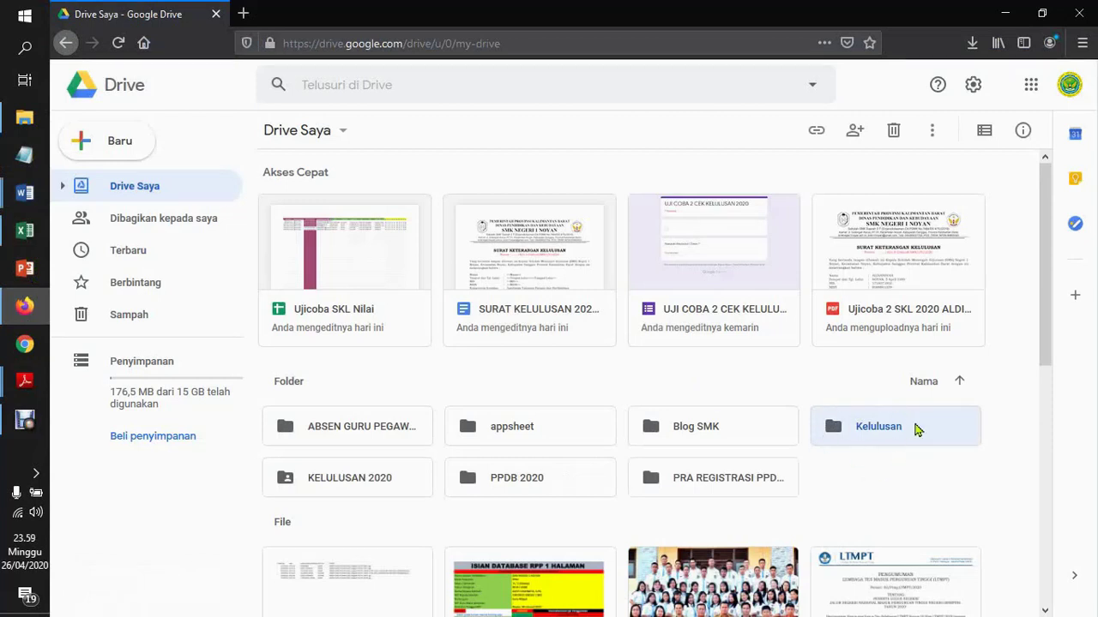
double_click(883, 429)
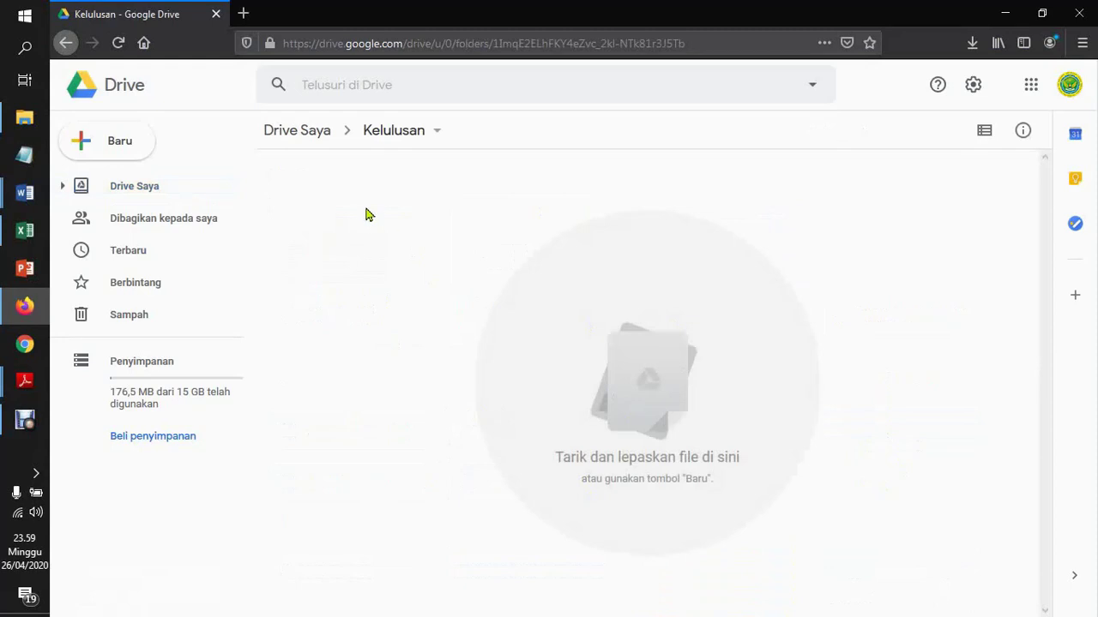
mouse_move(28, 198)
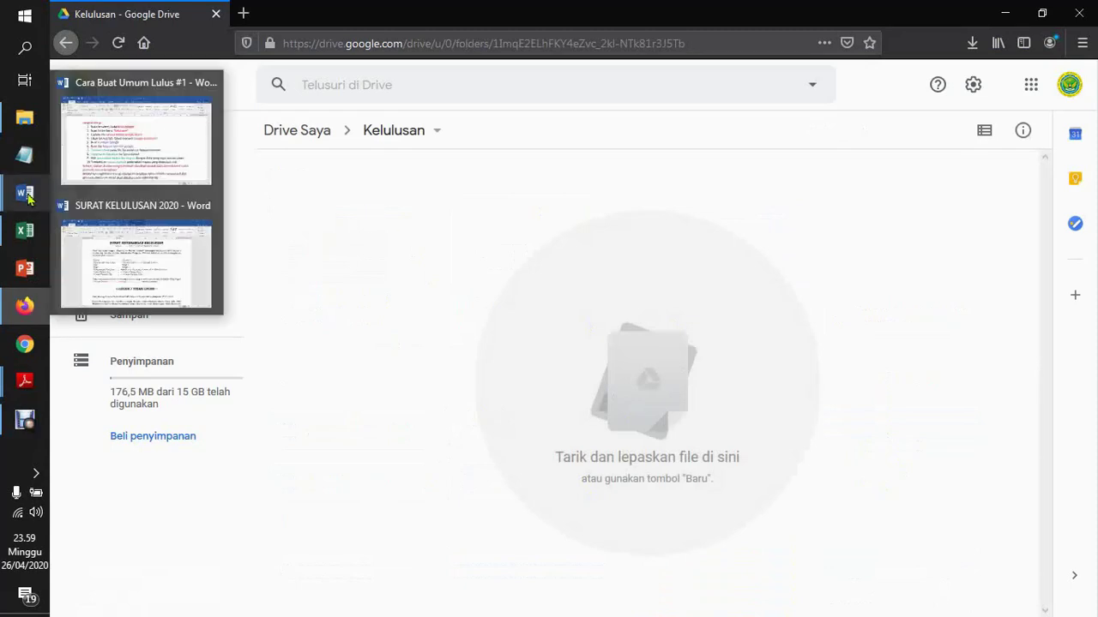
left_click(115, 171)
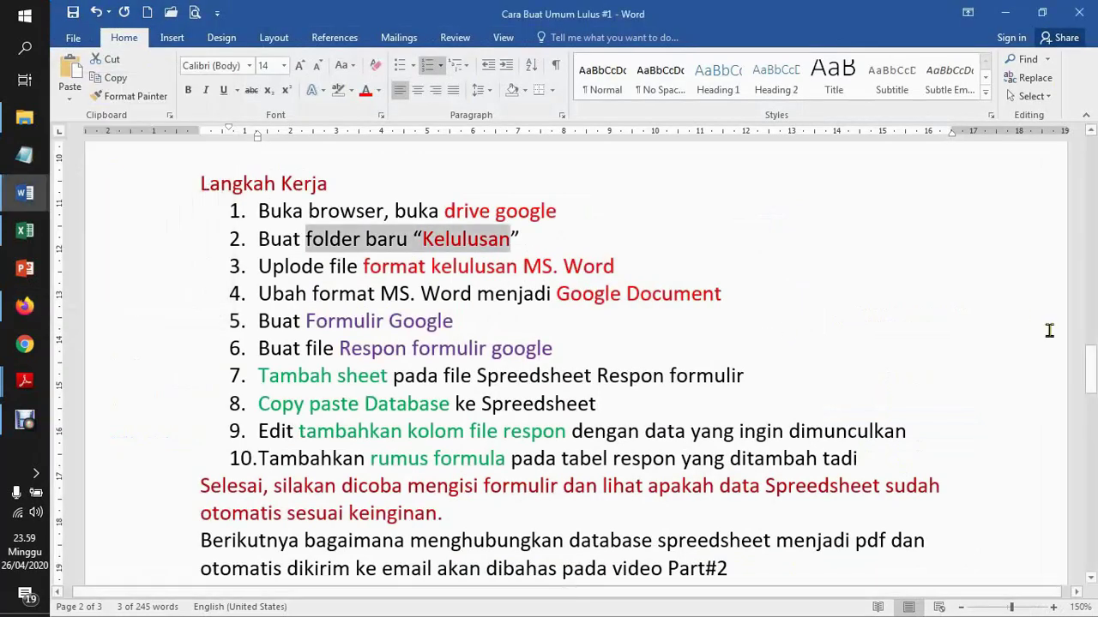
left_click_drag(1090, 369, 1090, 341)
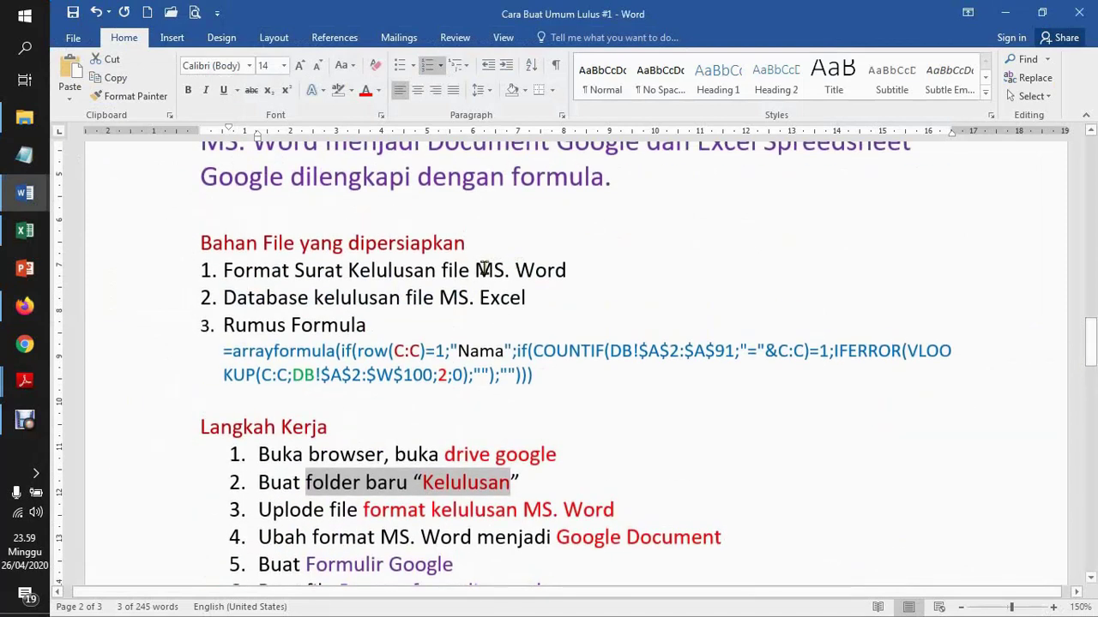
left_click_drag(477, 270, 581, 279)
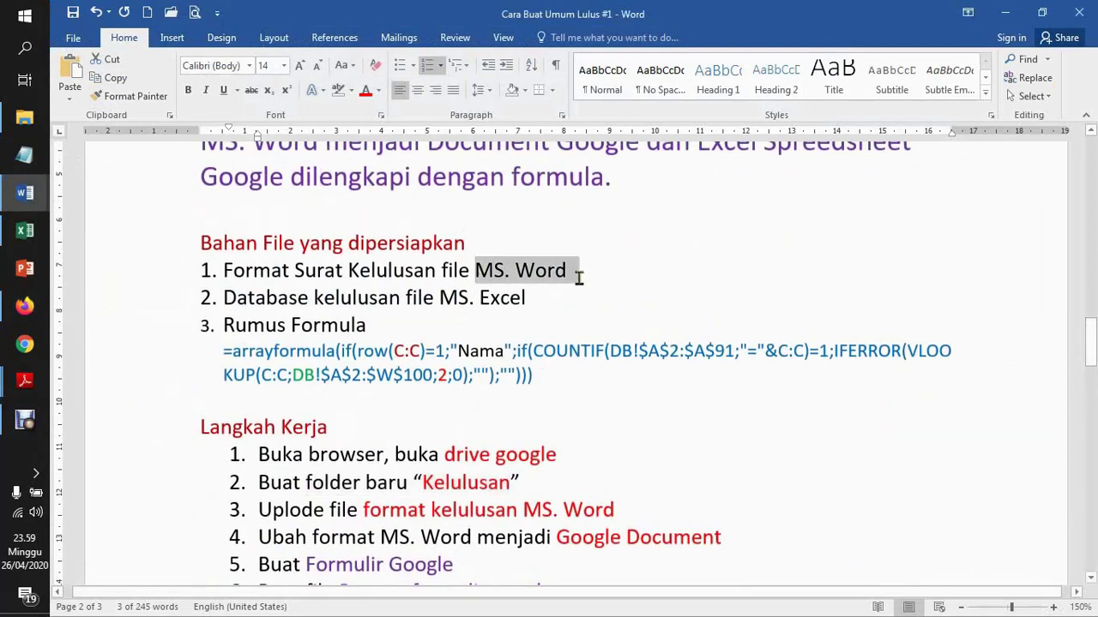
left_click_drag(379, 294, 521, 294)
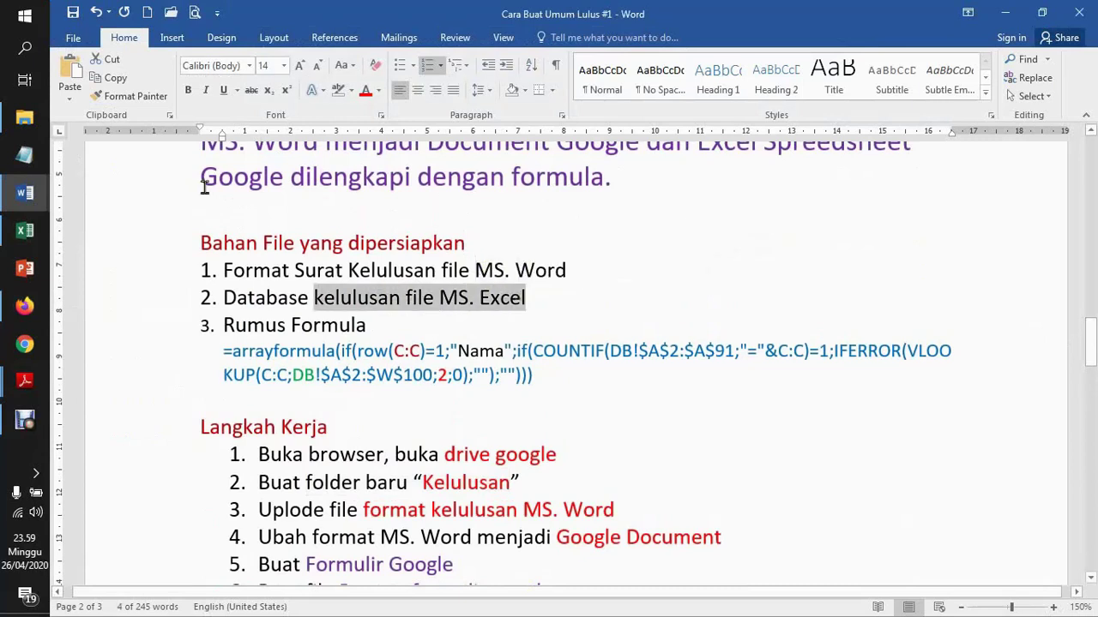
left_click(26, 122)
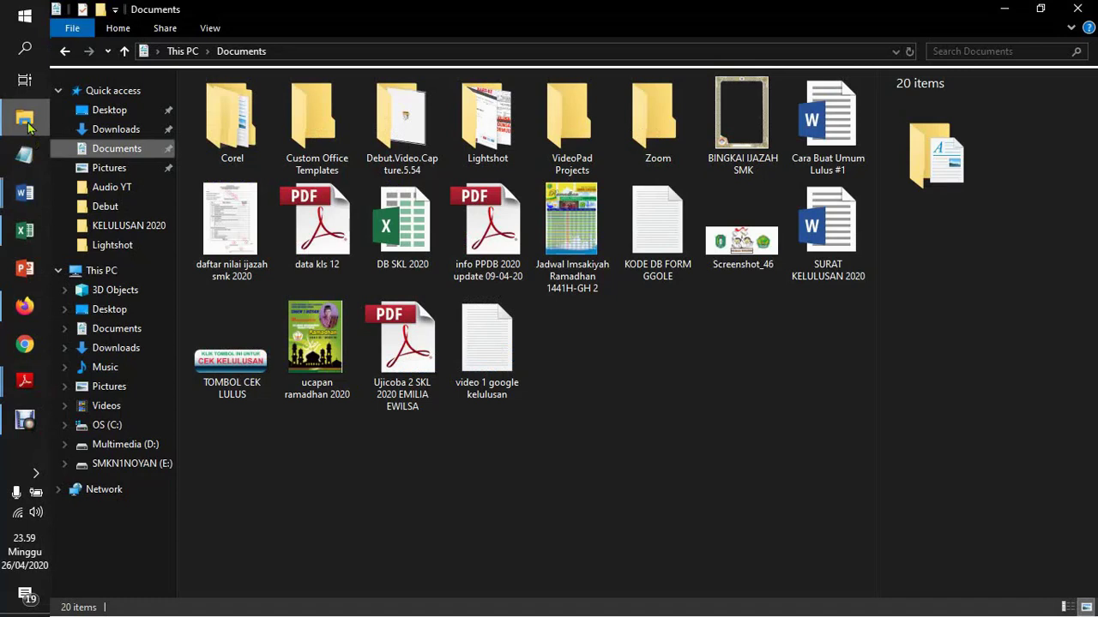
left_click(823, 236)
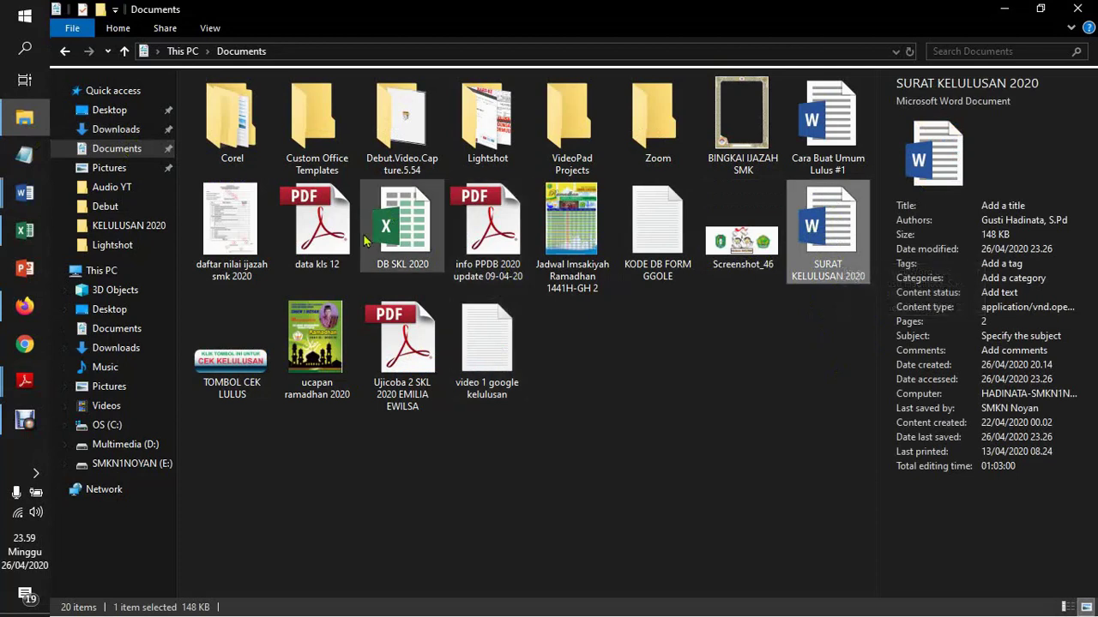
left_click(397, 248)
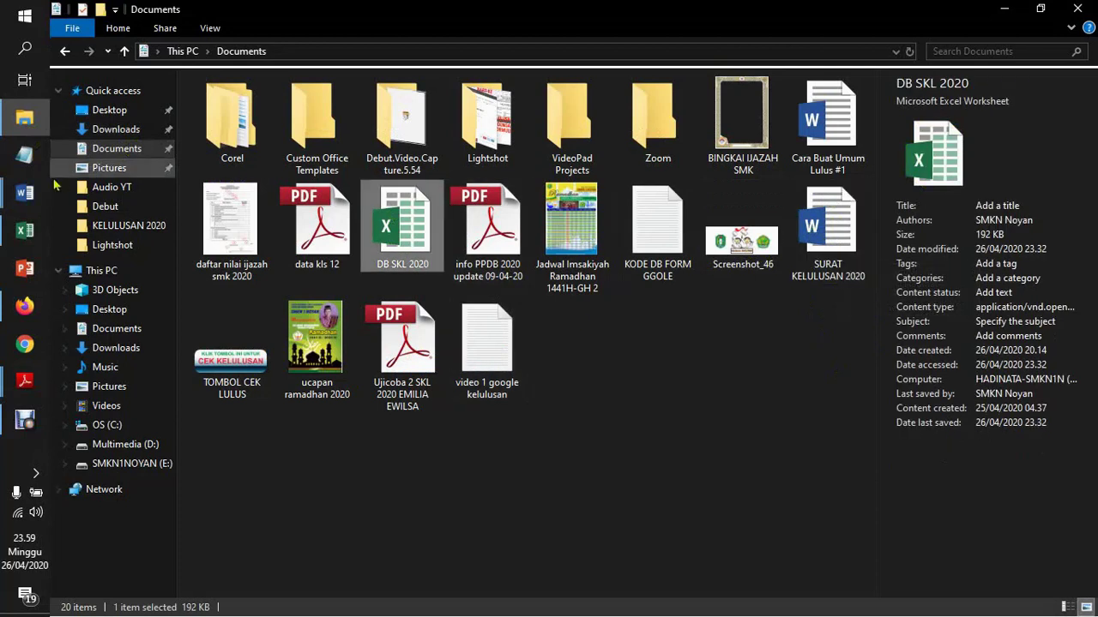
left_click(24, 307)
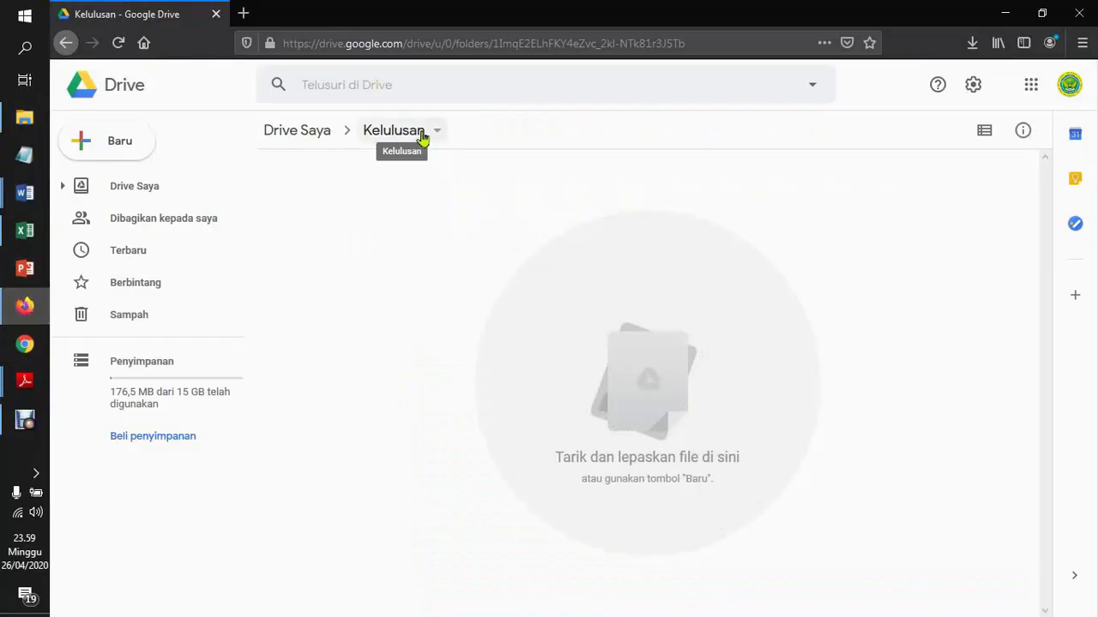
Upload SURAT KELULUSAN 2020 from the Documents folder into the Kelulusan Drive folder
right_click(408, 301)
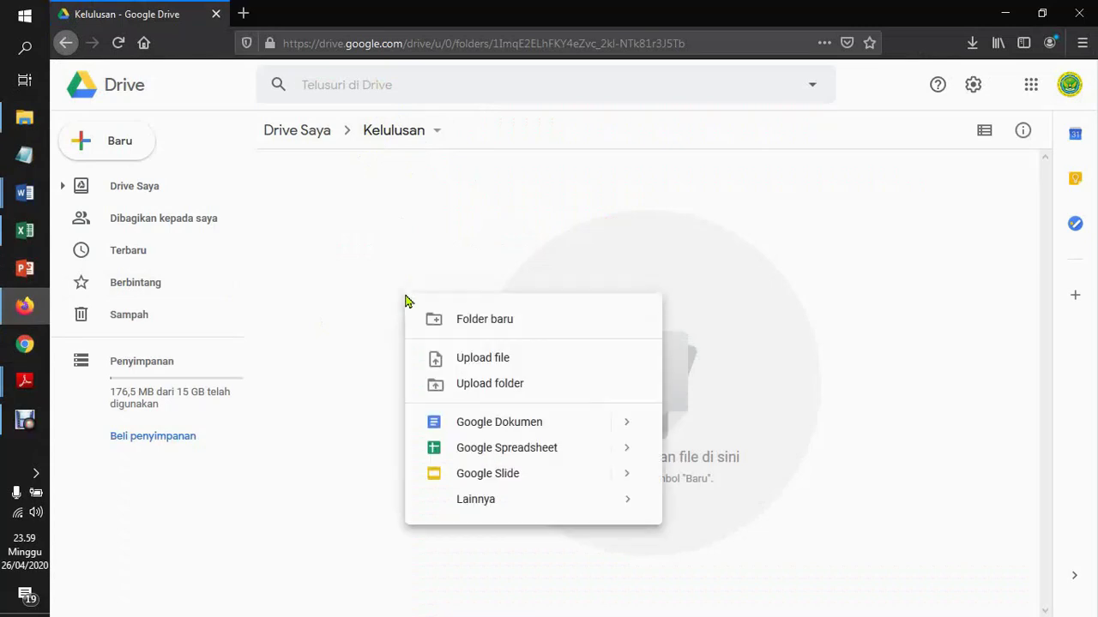
left_click(497, 363)
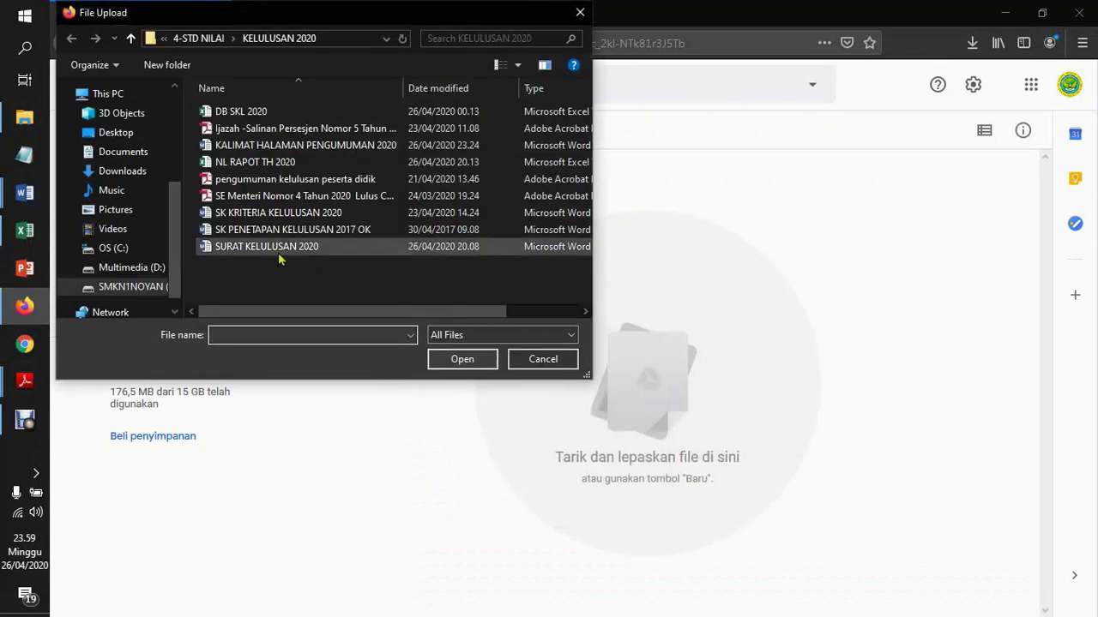
left_click(124, 152)
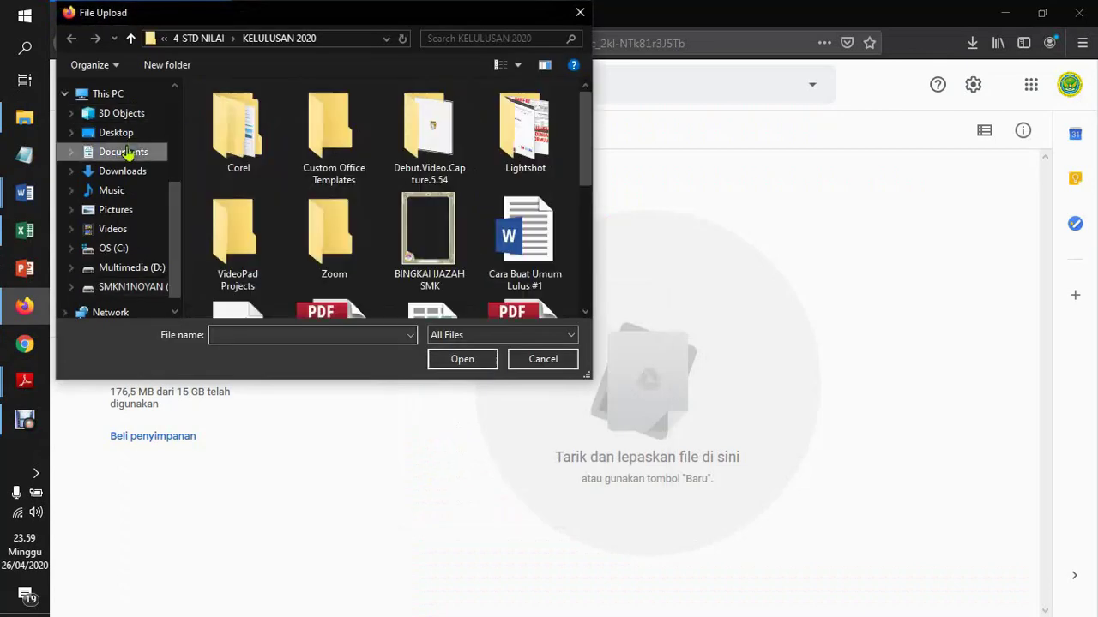
left_click_drag(590, 159, 588, 260)
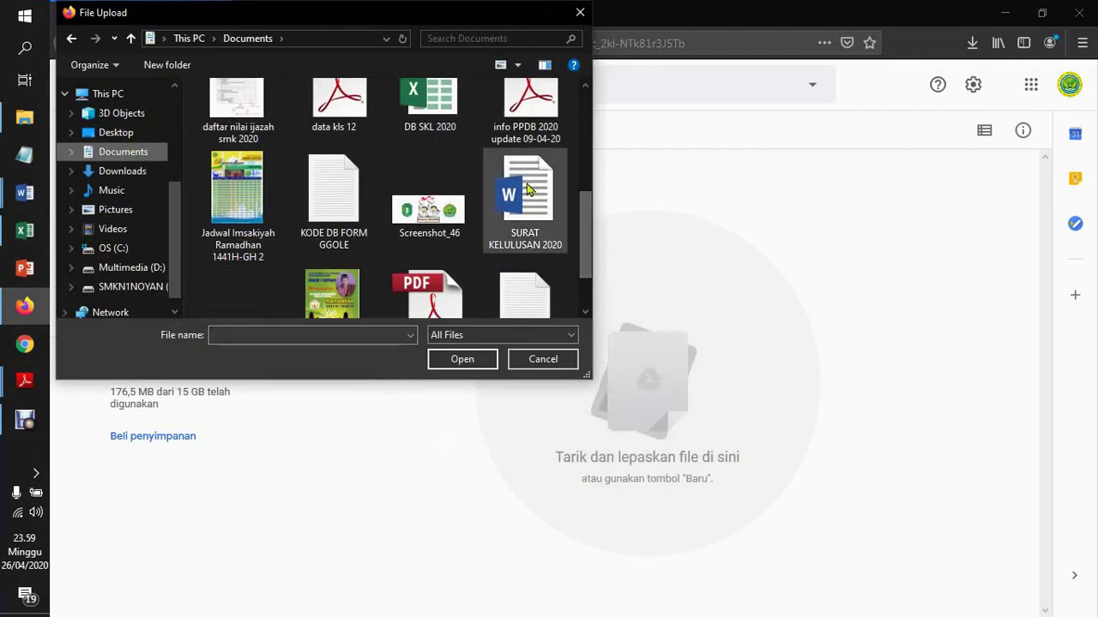
left_click(526, 188)
left_click(463, 360)
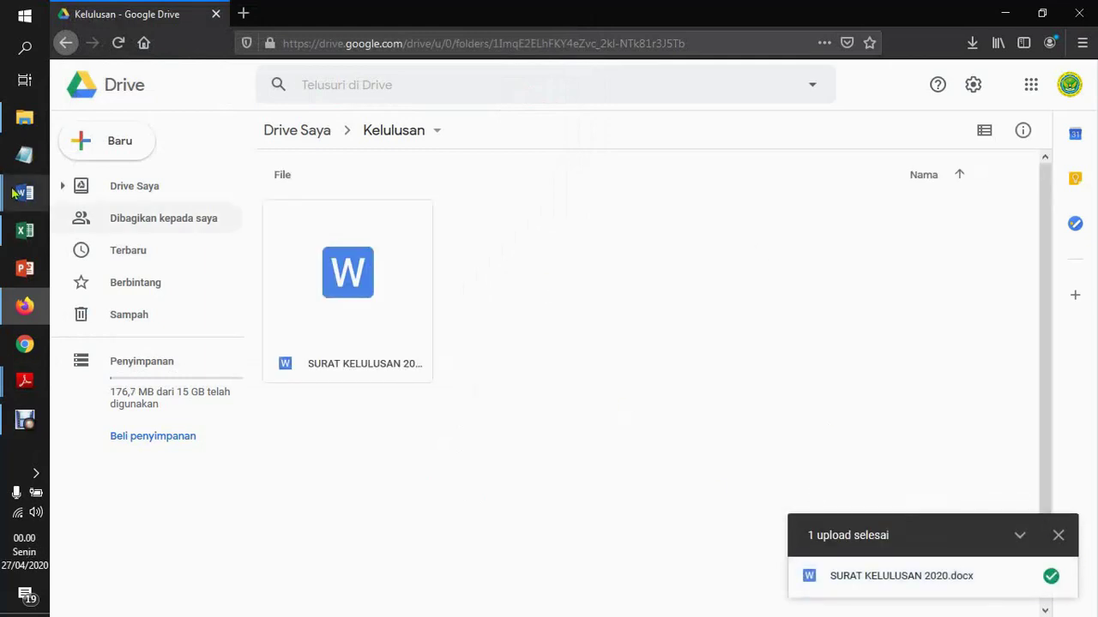
Switch back to the Word step-by-step guide and scroll to the next step
mouse_move(24, 196)
left_click(101, 158)
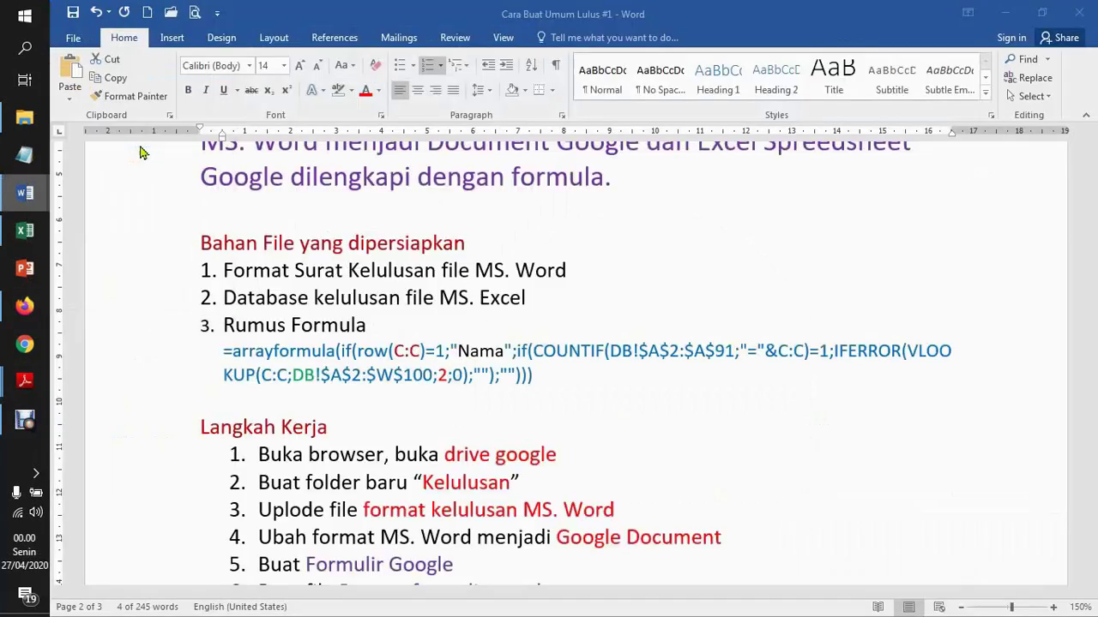
left_click_drag(1094, 350, 1094, 371)
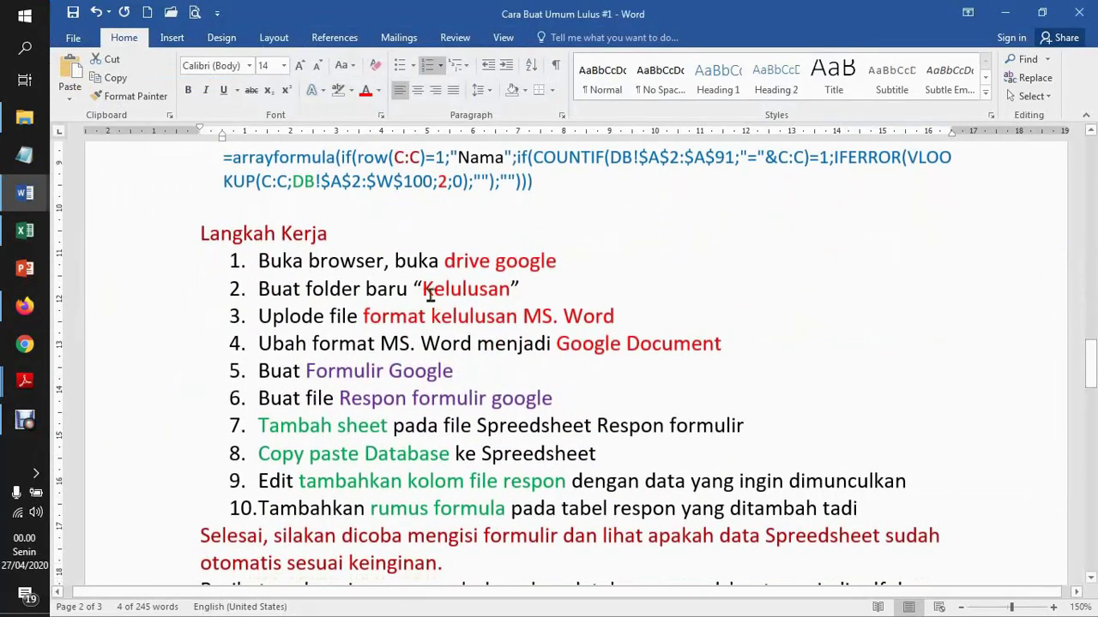
Review the guide's upload and convert steps, then select the uploaded SURAT KELULUSAN 2020.docx in Drive
left_click_drag(413, 315, 584, 314)
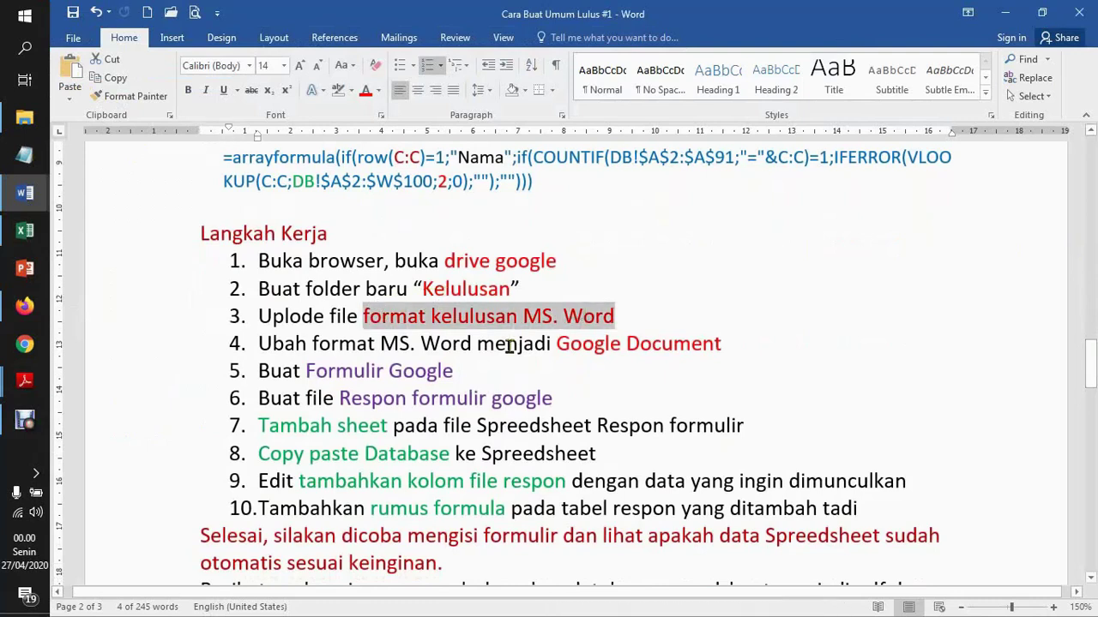
left_click_drag(363, 343, 616, 343)
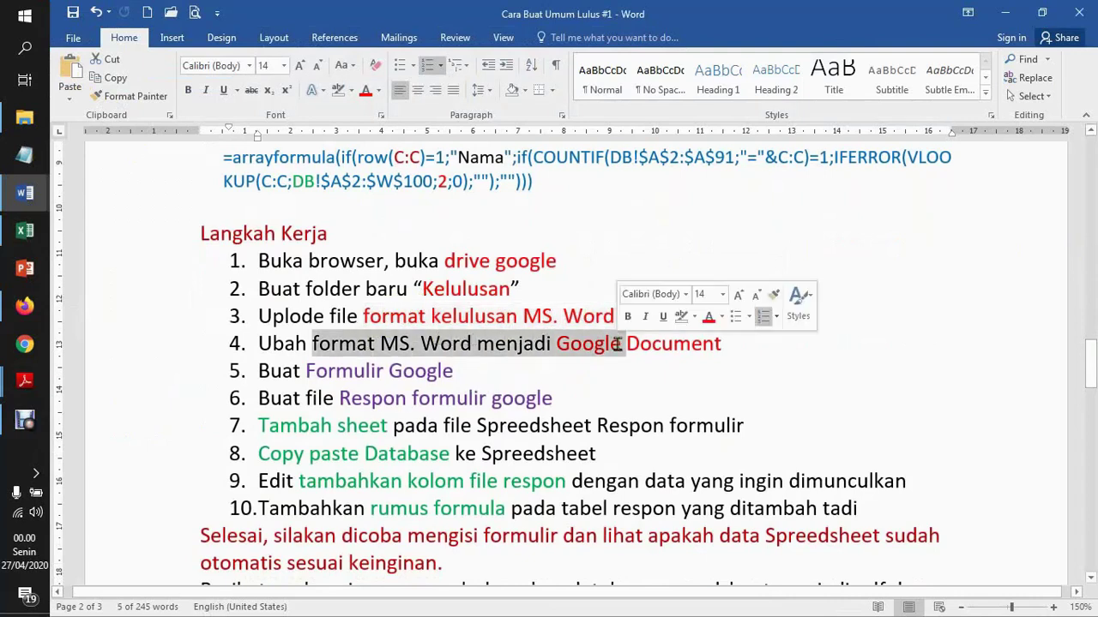
left_click(25, 305)
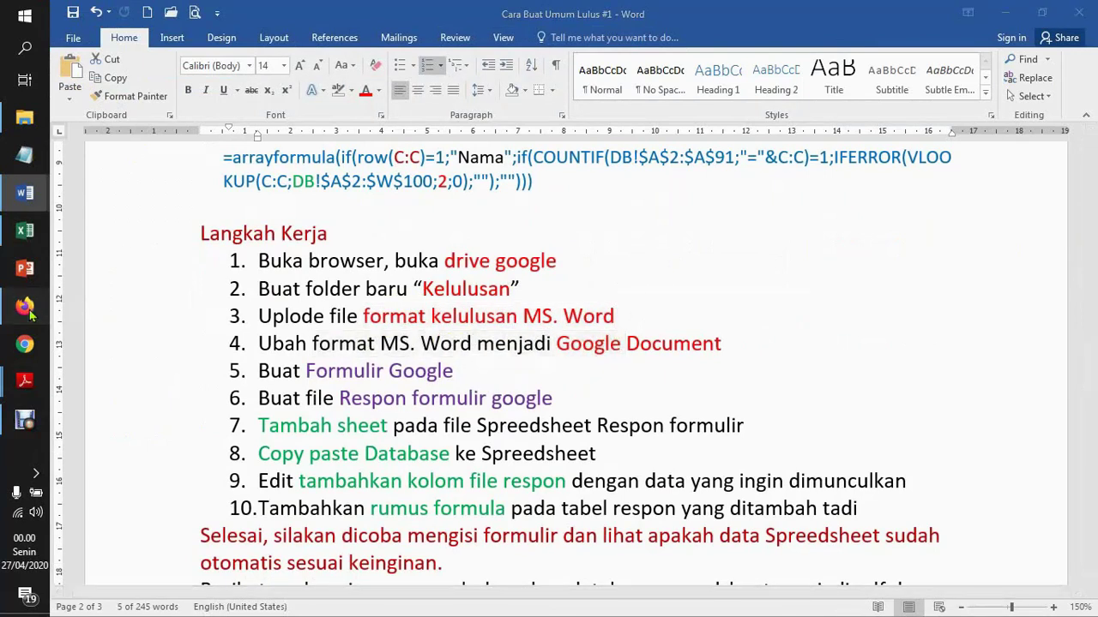
left_click(364, 306)
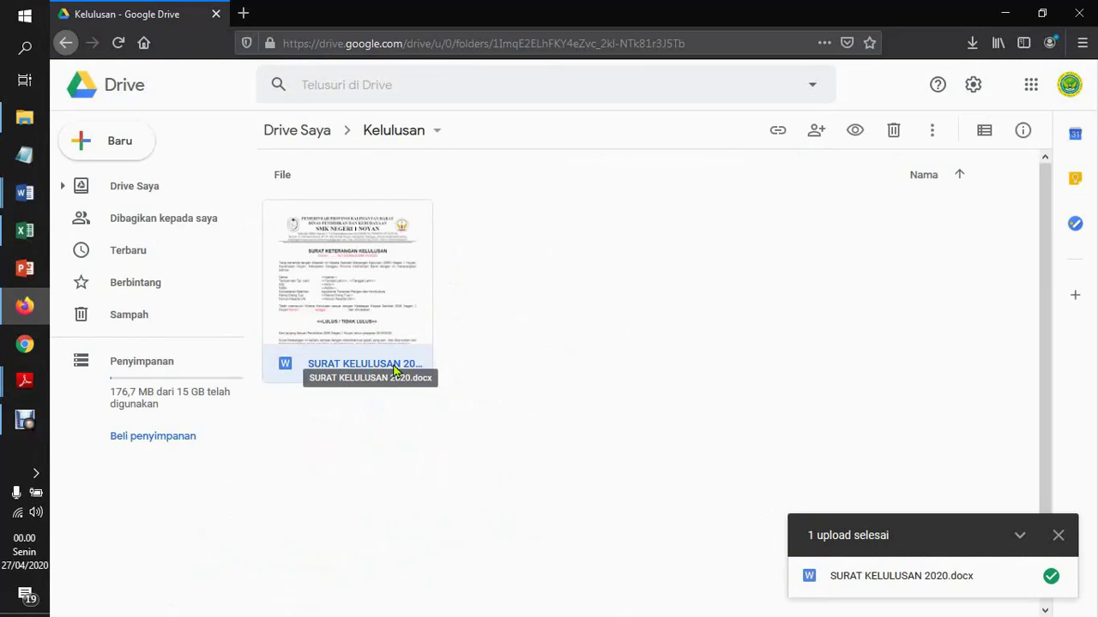
left_click(656, 264)
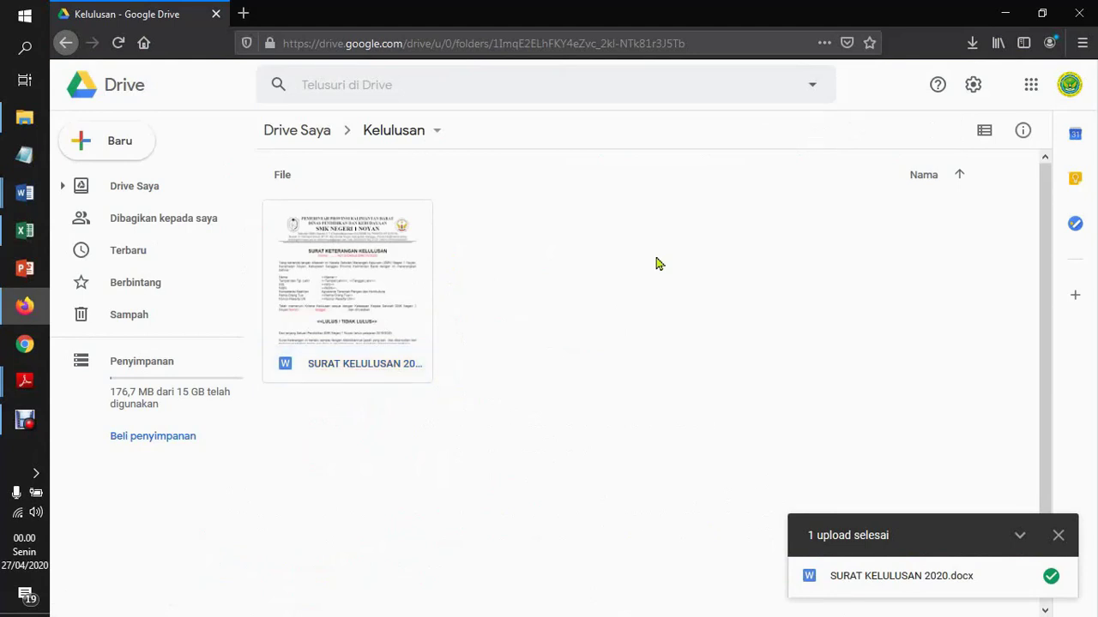
left_click(325, 285)
Preview SURAT KELULUSAN 2020.docx and open it with Google Dokumen from the Buka dengan menu
double_click(325, 285)
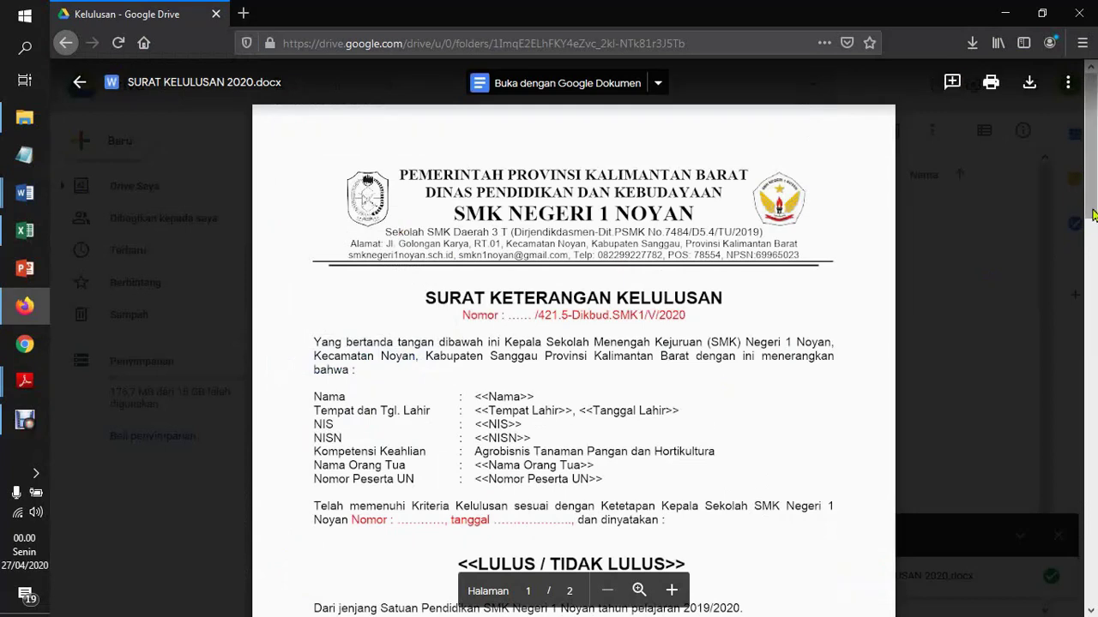
mouse_move(1094, 212)
left_mouse_down()
mouse_move(1093, 303)
mouse_move(1093, 214)
left_mouse_up()
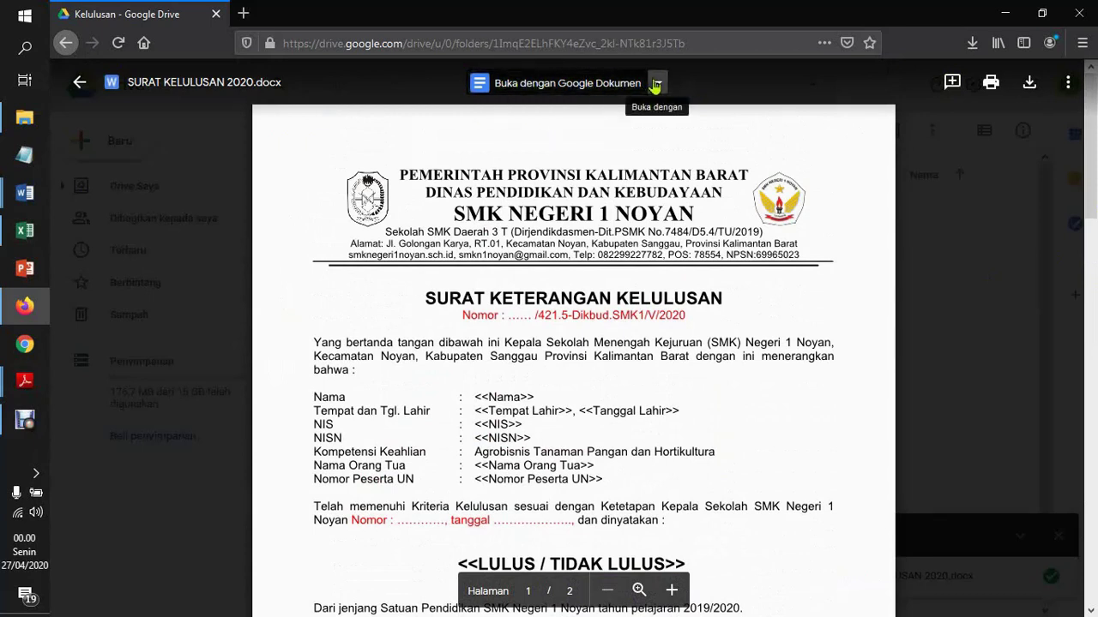
left_click(655, 84)
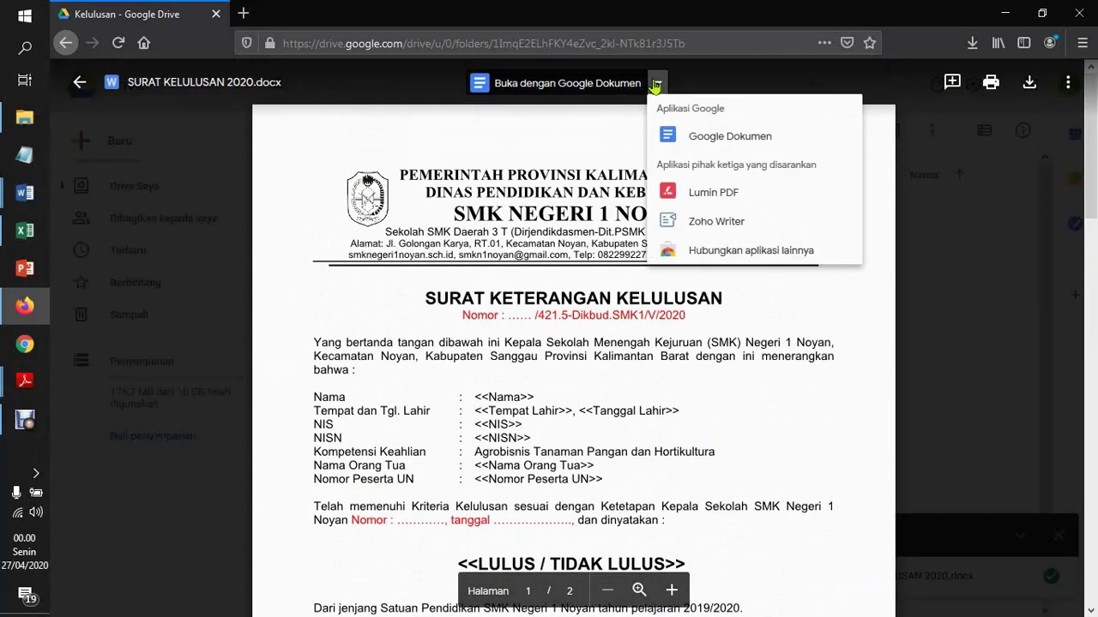
left_click(555, 82)
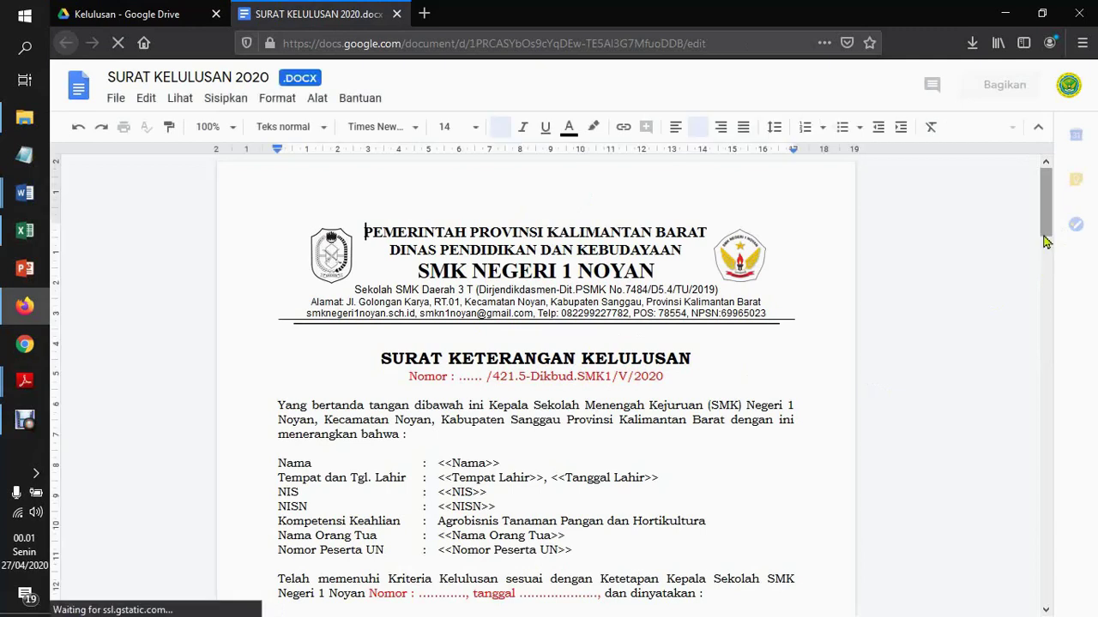
Save the SURAT KELULUSAN 2020 .docx letter as a native Google Docs document
scroll(1047, 271, "down", 5)
left_click_drag(1049, 303, 1046, 242)
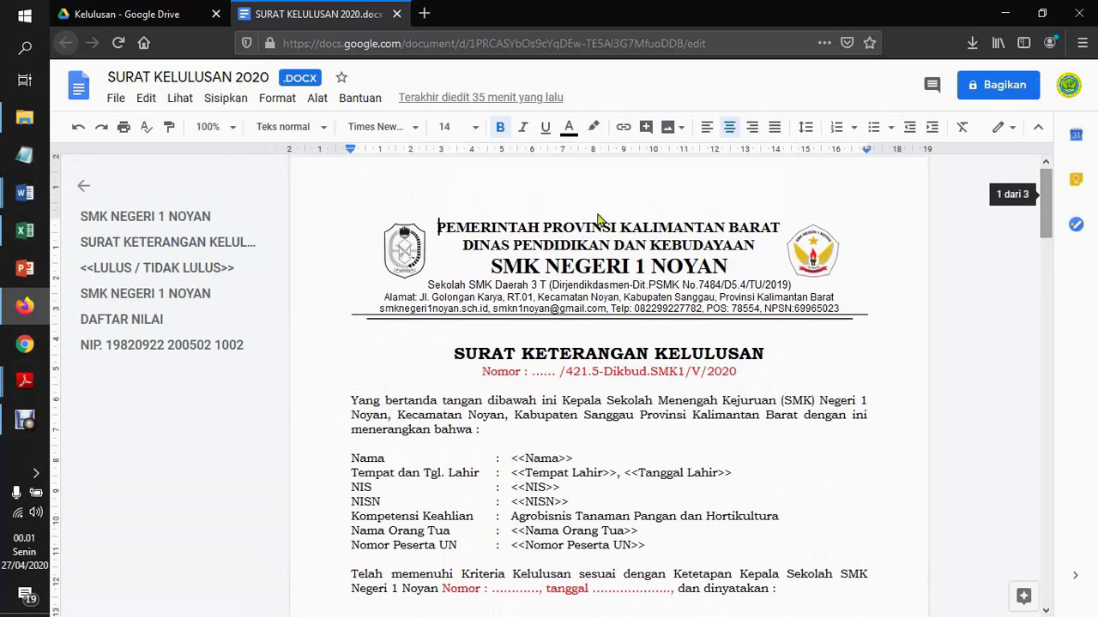
left_click(114, 100)
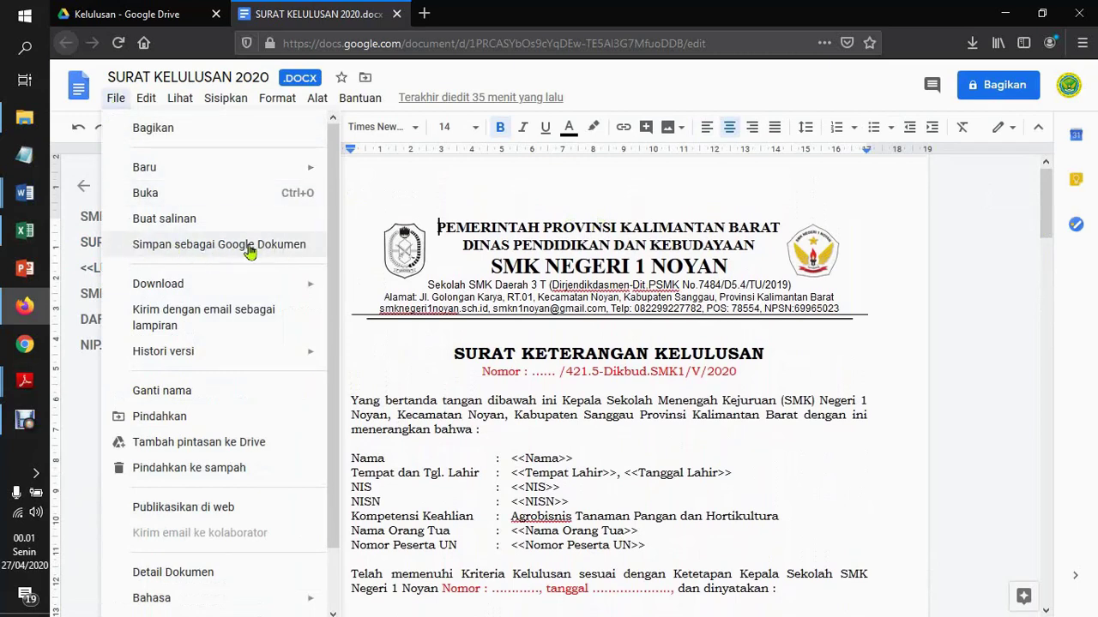
left_click(248, 251)
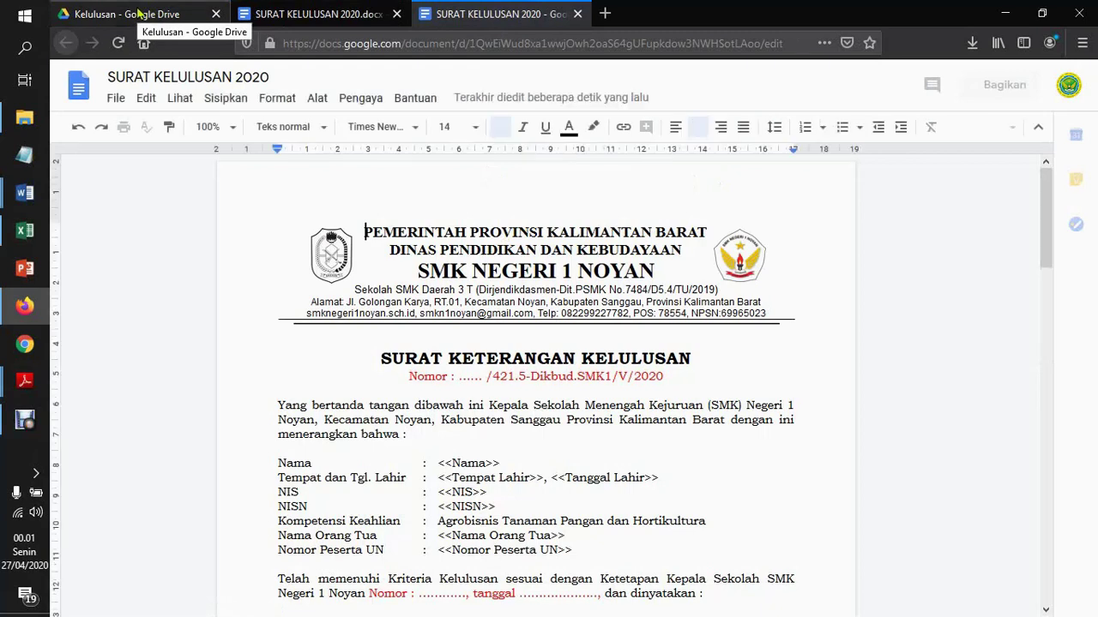
Delete the original .docx letter from the Kelulusan folder, keeping the Google Docs copy
left_click(137, 13)
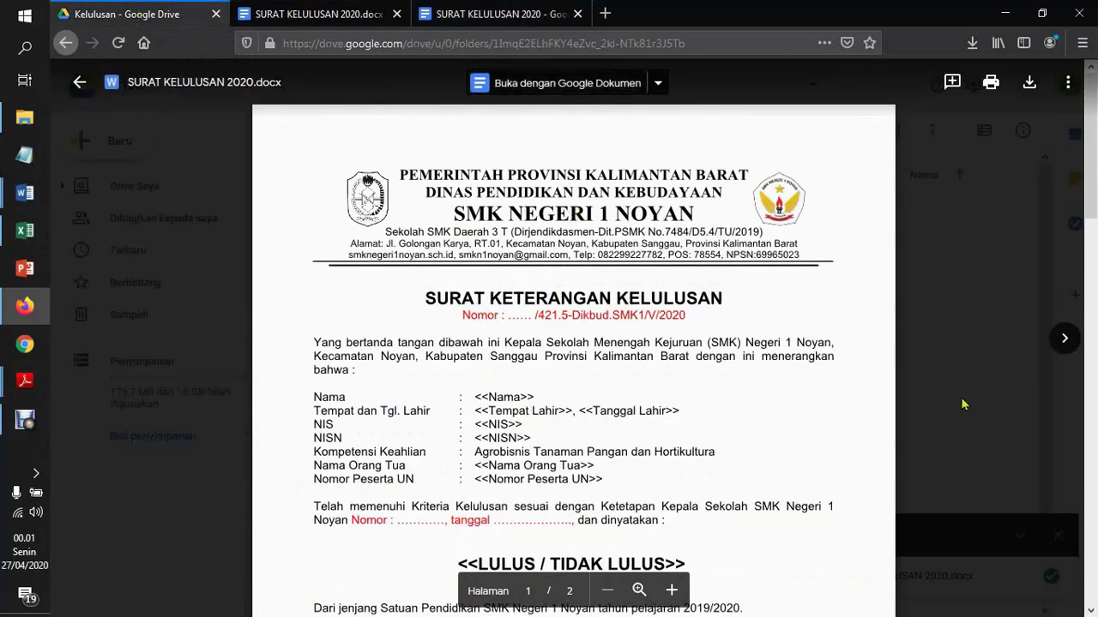
left_click(963, 404)
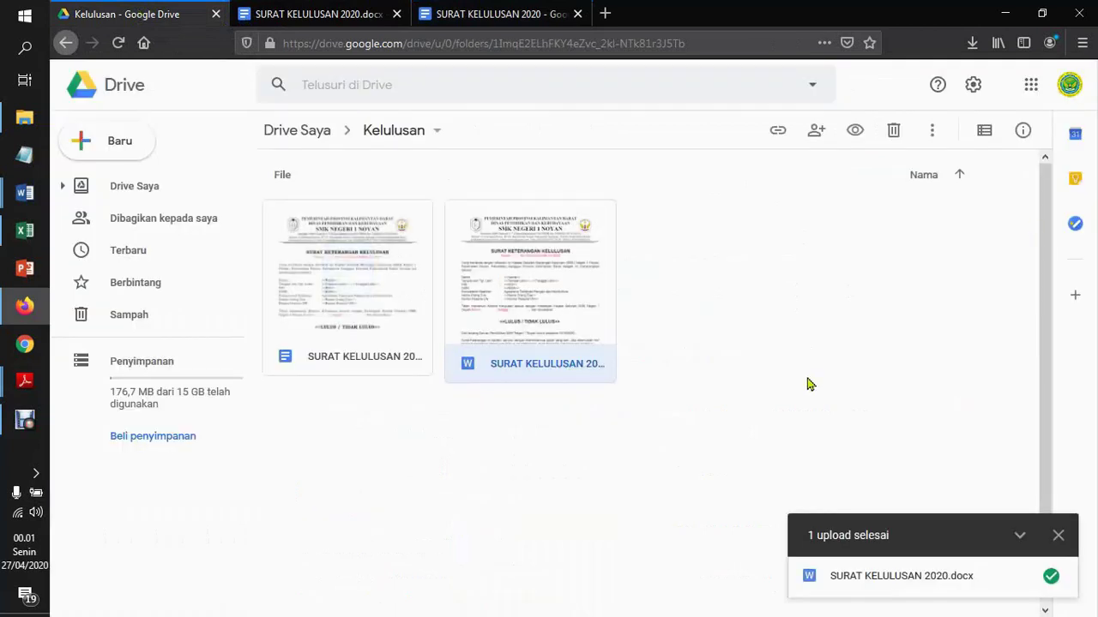
left_click(484, 448)
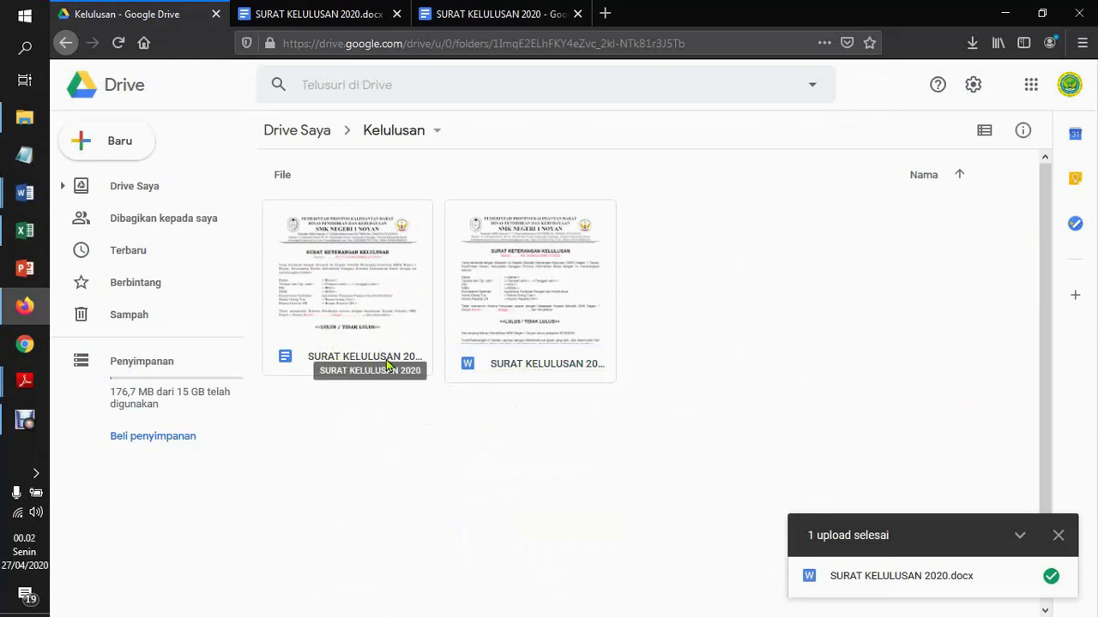
left_click(375, 330)
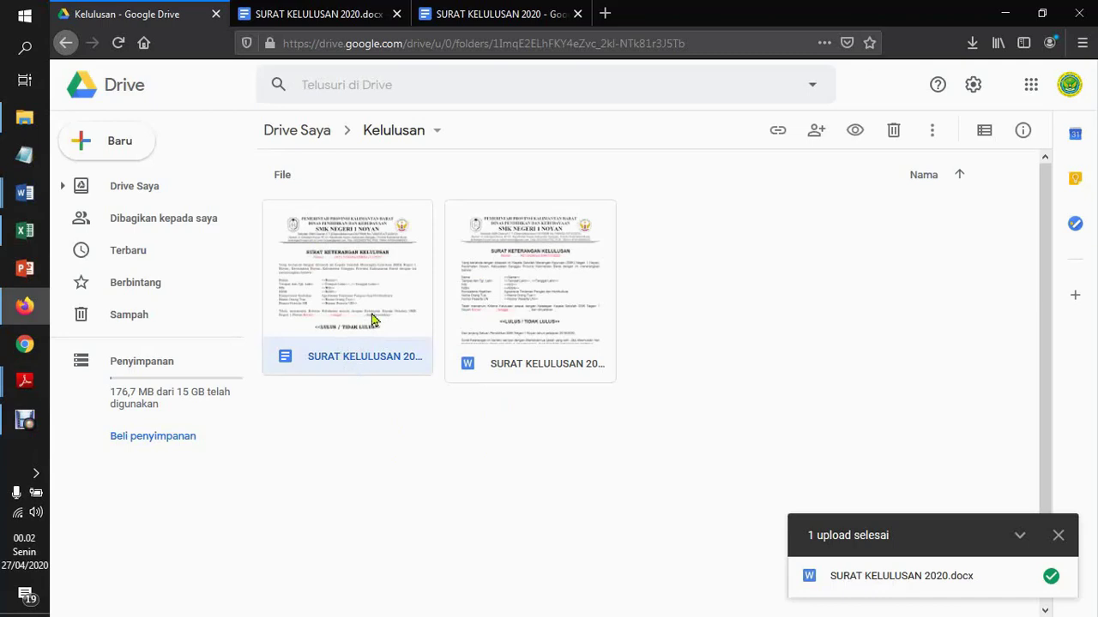
left_click(533, 325)
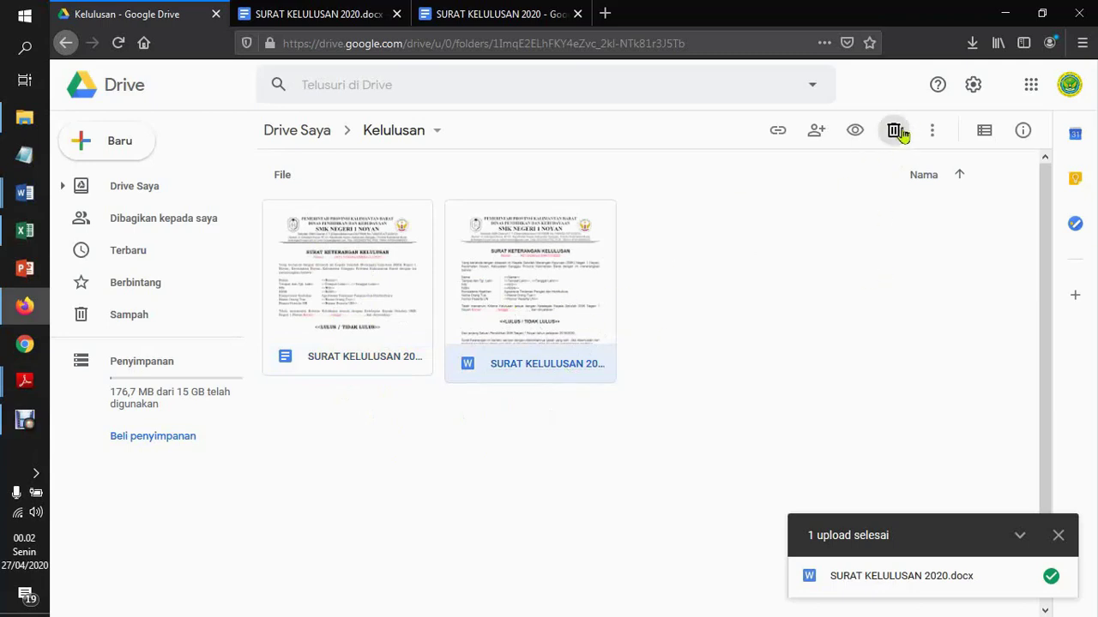
left_click(896, 133)
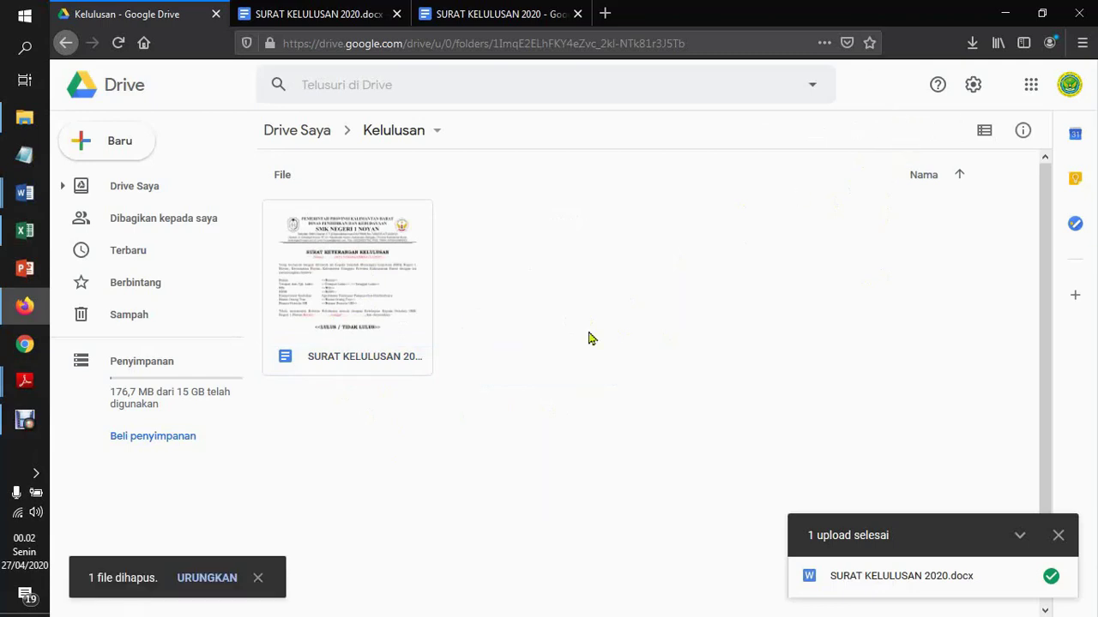
Close both letter tabs and bring the Cara Buat Umum Lulus #1 notes back into view
left_click(361, 361)
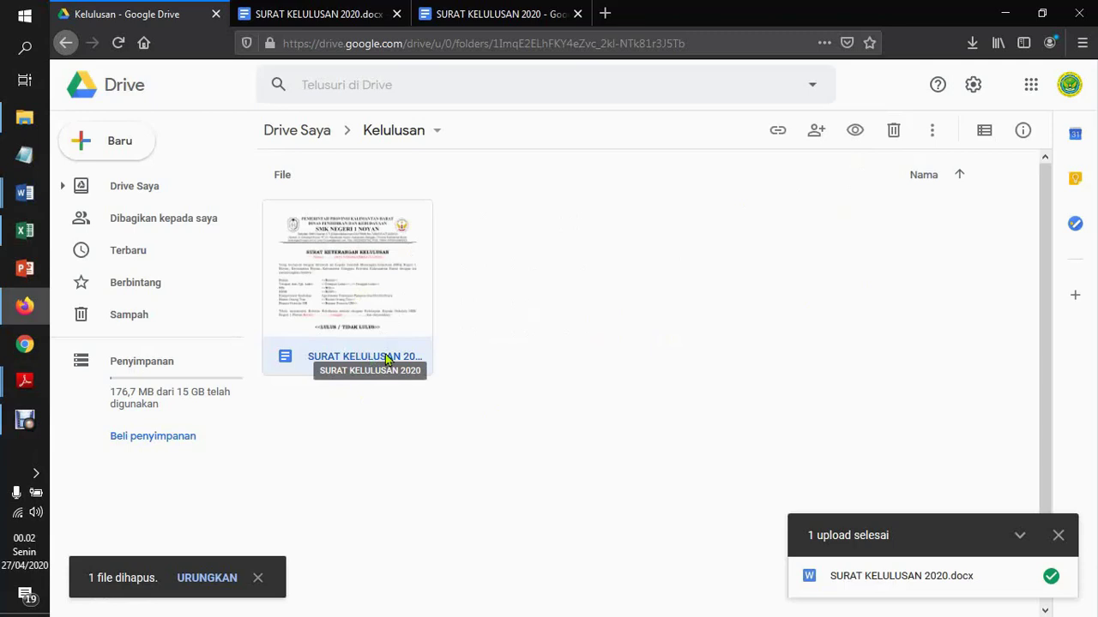
left_click(398, 17)
left_click(397, 14)
mouse_move(24, 193)
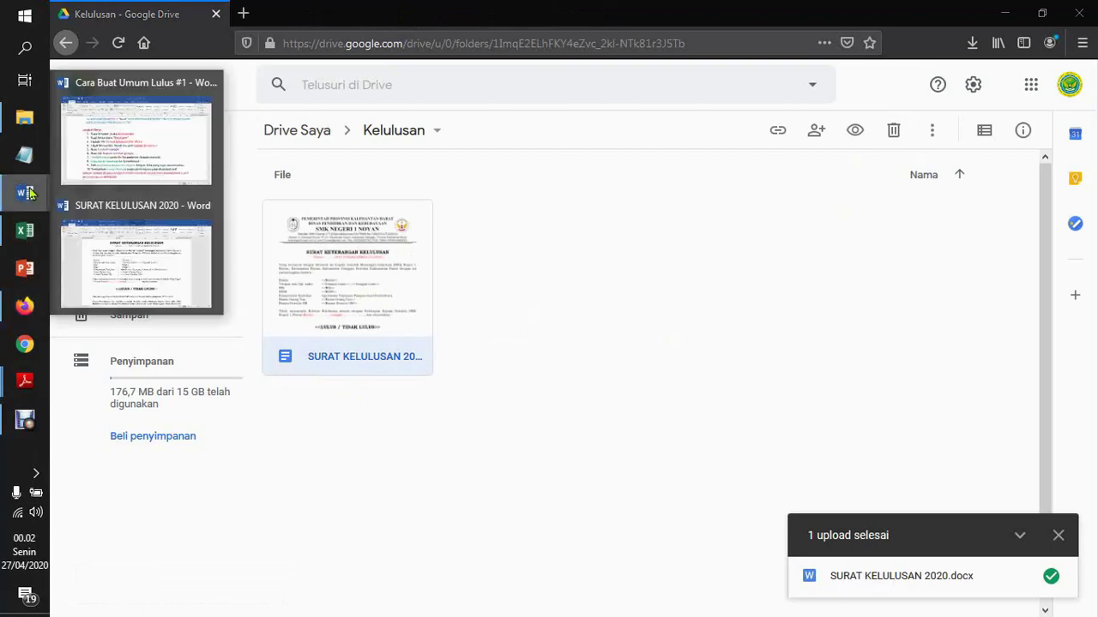
left_click(127, 148)
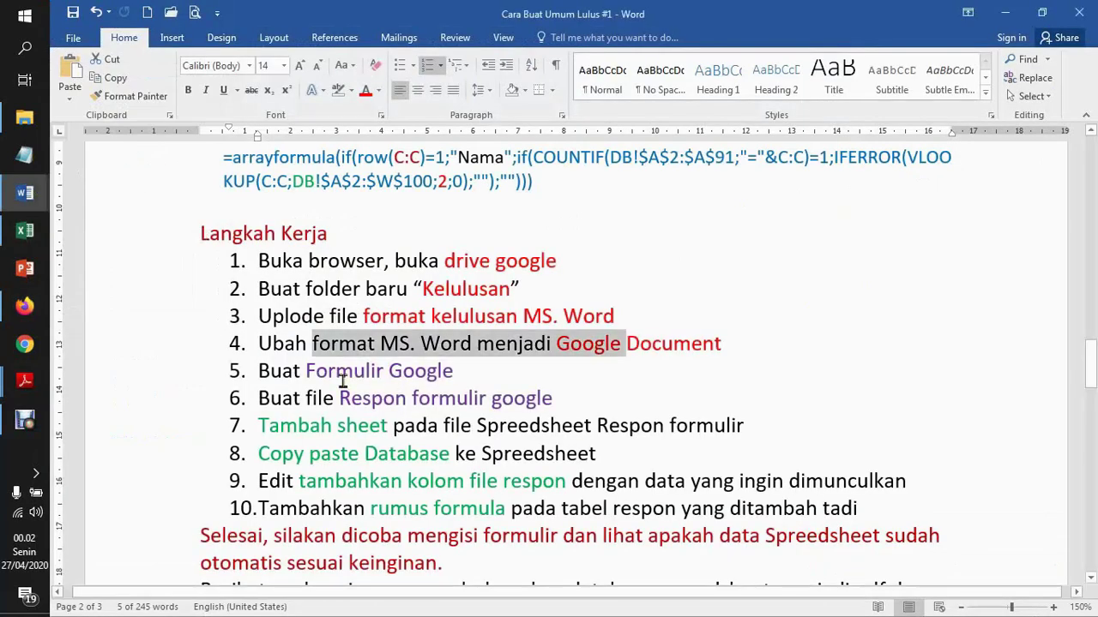
Mark the Formulir Google step in the notes, then create a new Google Form in Kelulusan
left_click_drag(342, 371, 428, 374)
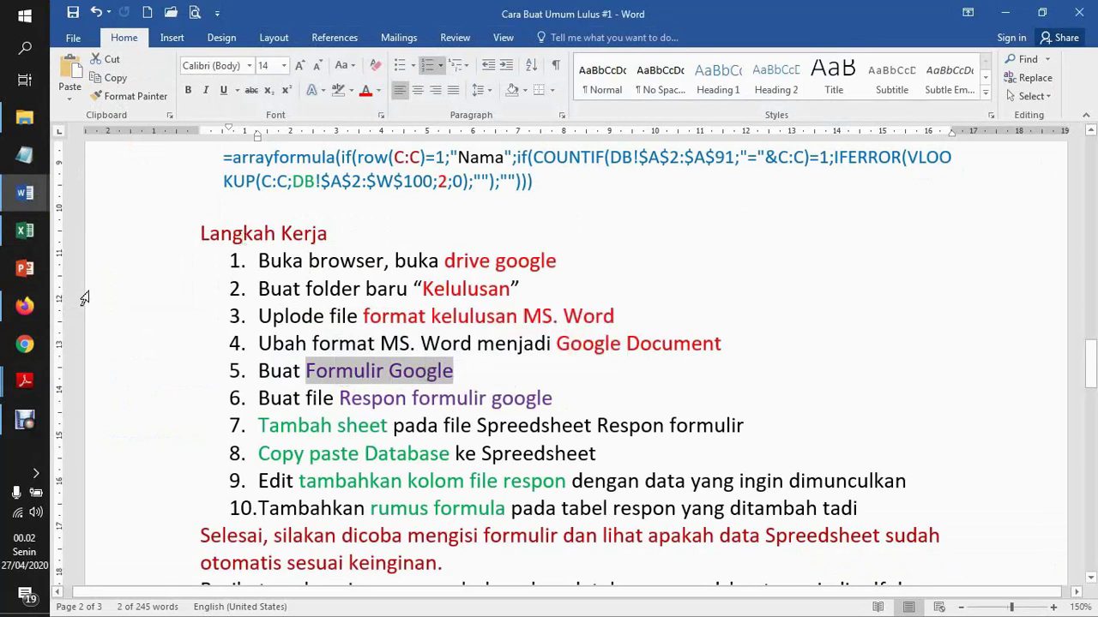
left_click(24, 306)
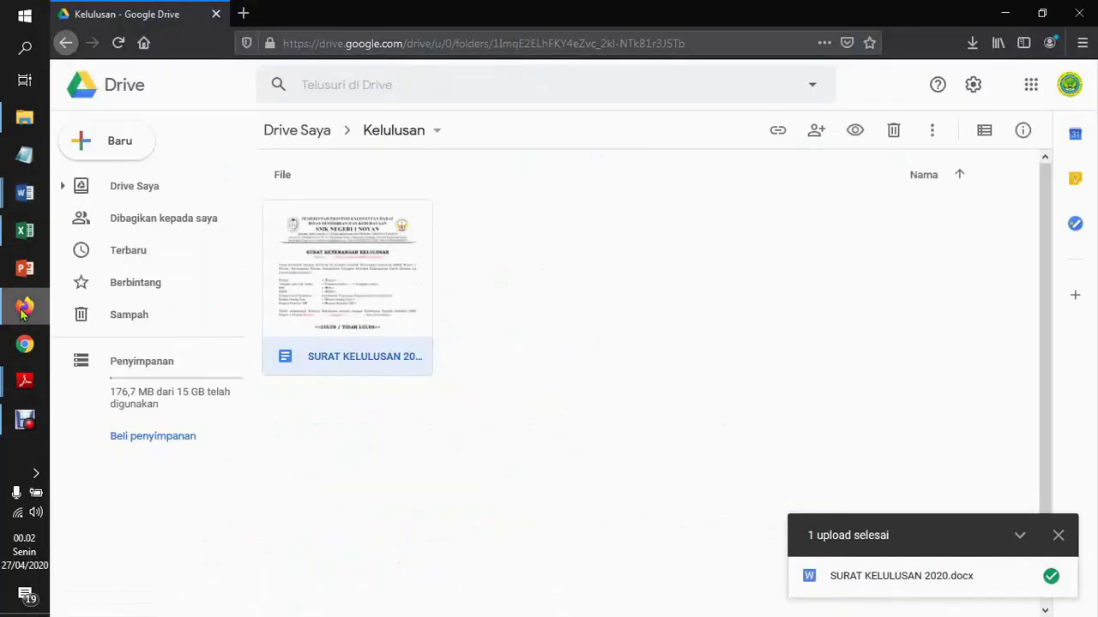
left_click(506, 447)
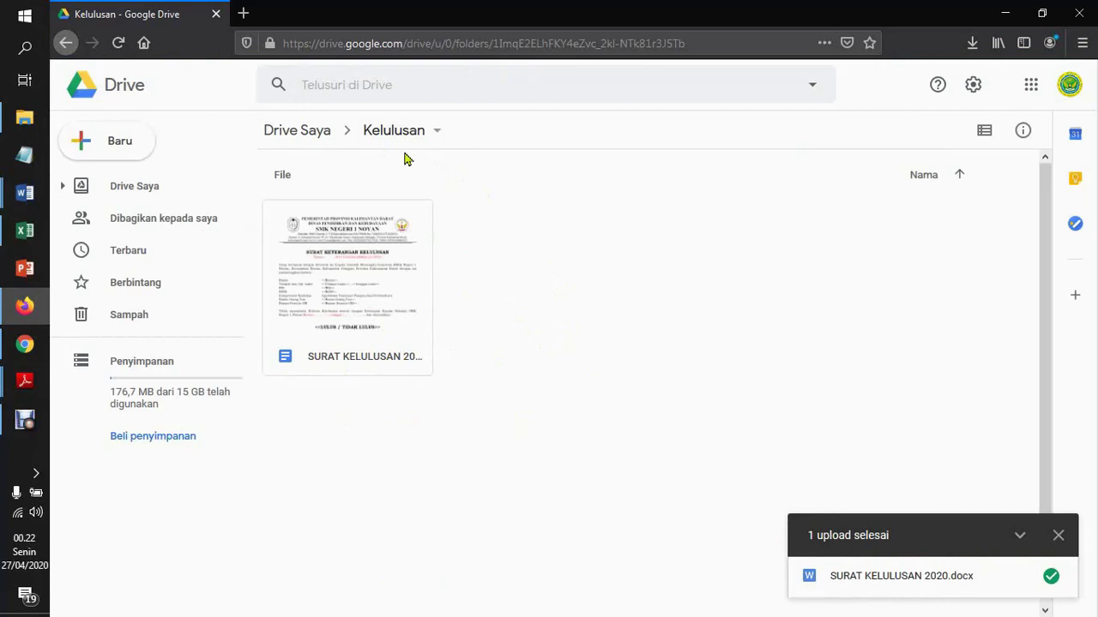
right_click(500, 290)
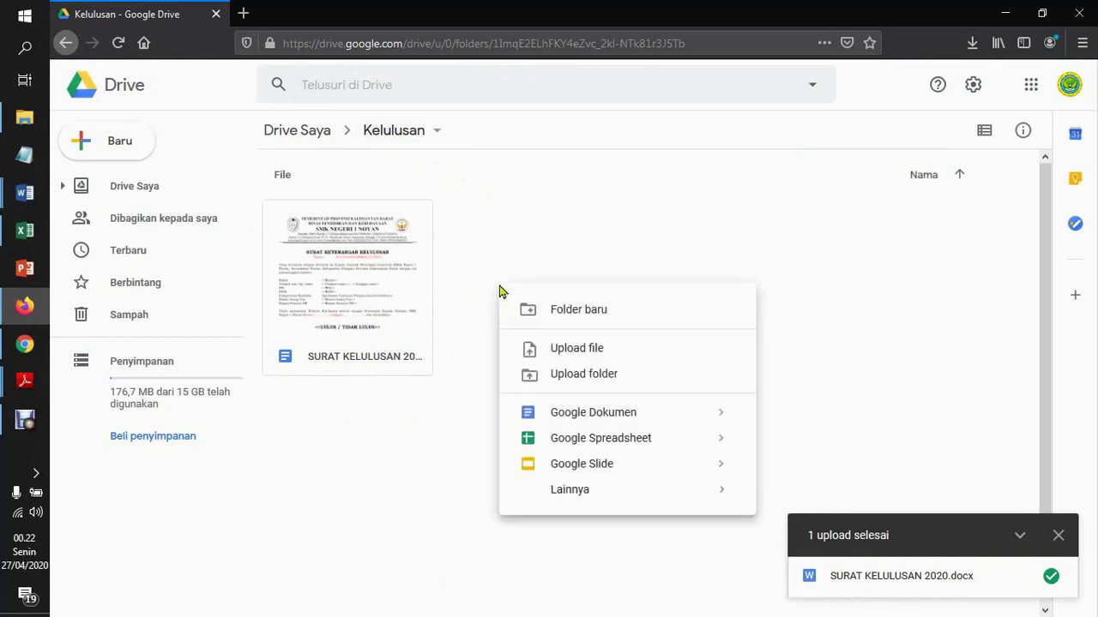
mouse_move(610, 502)
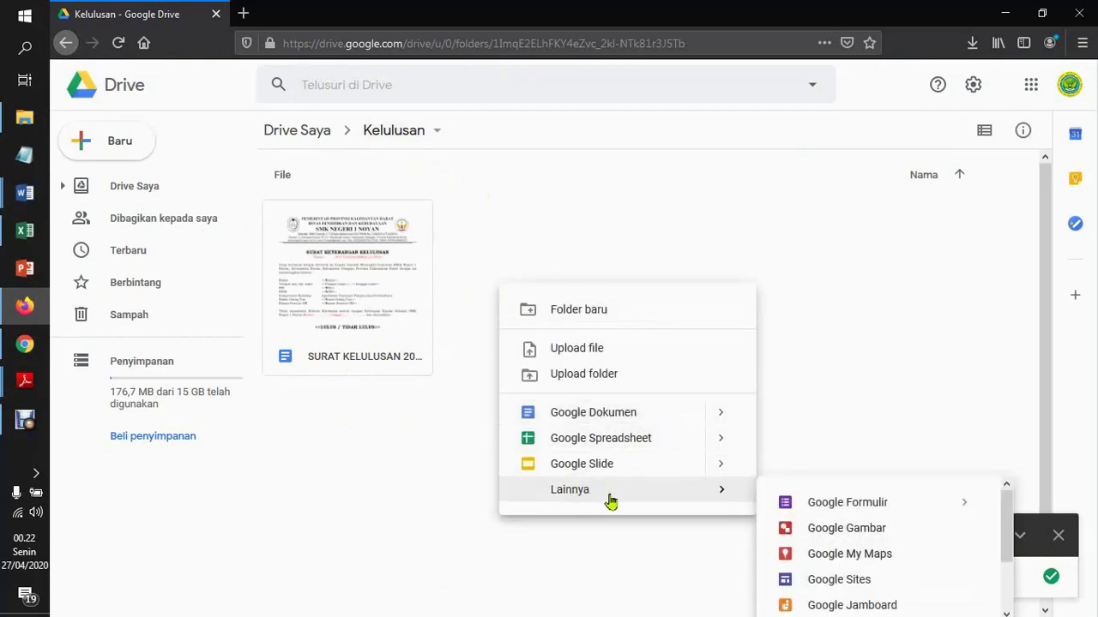
left_click(843, 508)
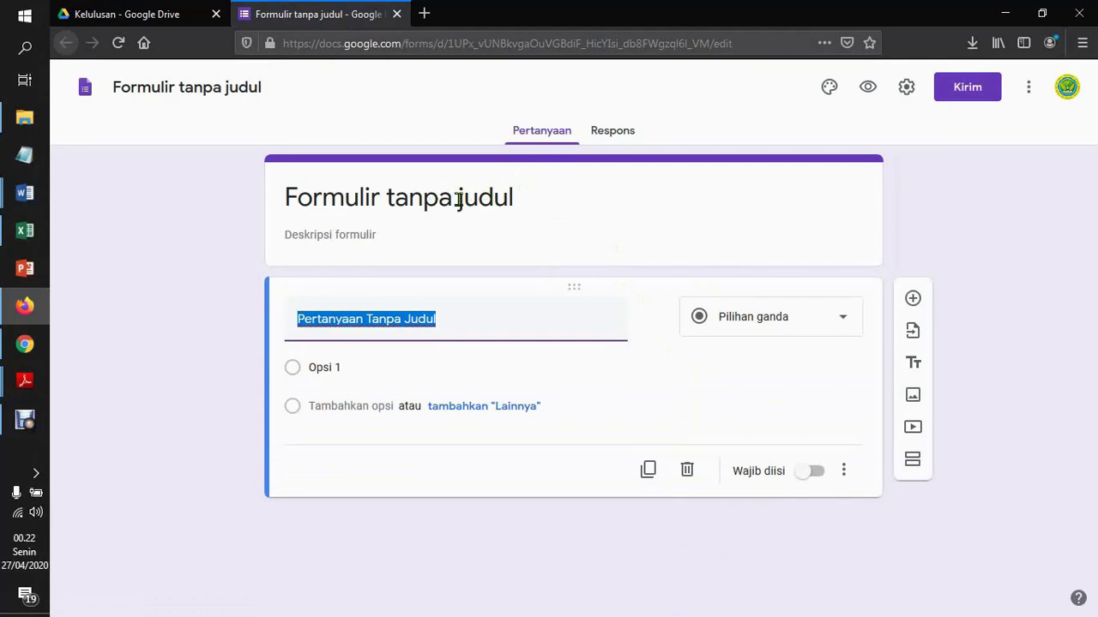
Title the form PENGUMUMAN KELULUSAN and add the Screenshot_6 'Kelulusan 2019/2020' banner image
left_click(459, 199)
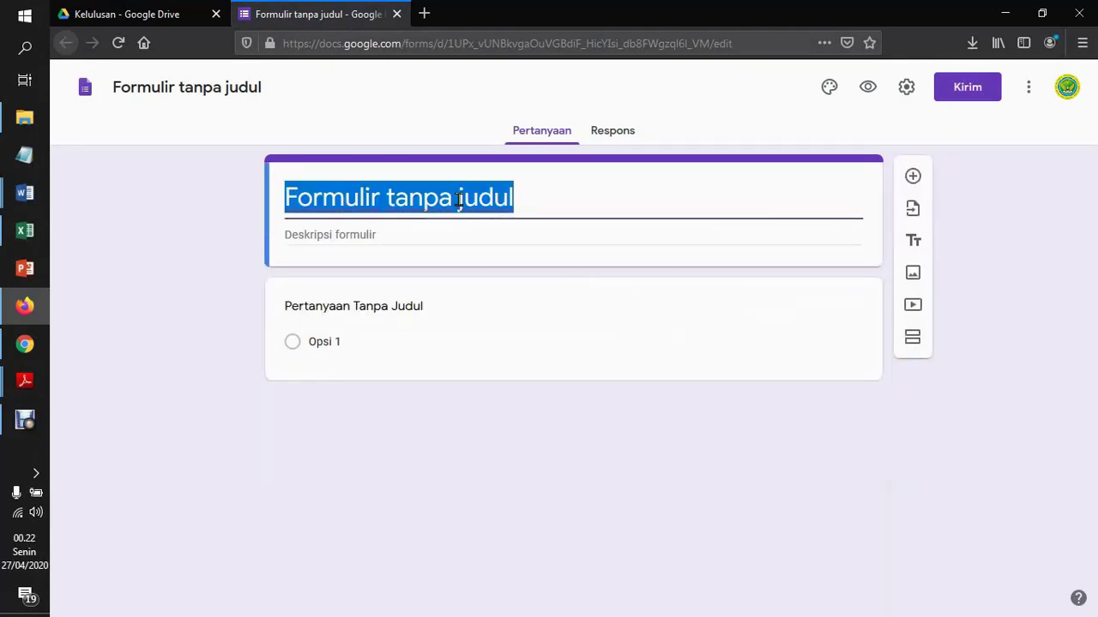
type("PE")
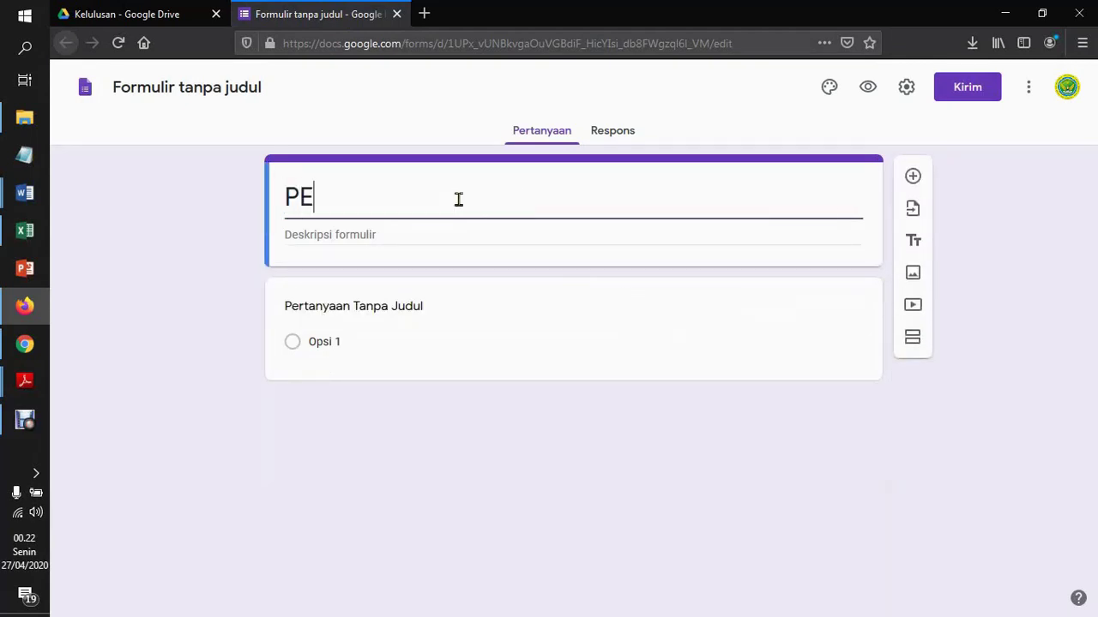
type("NGUMUMAN")
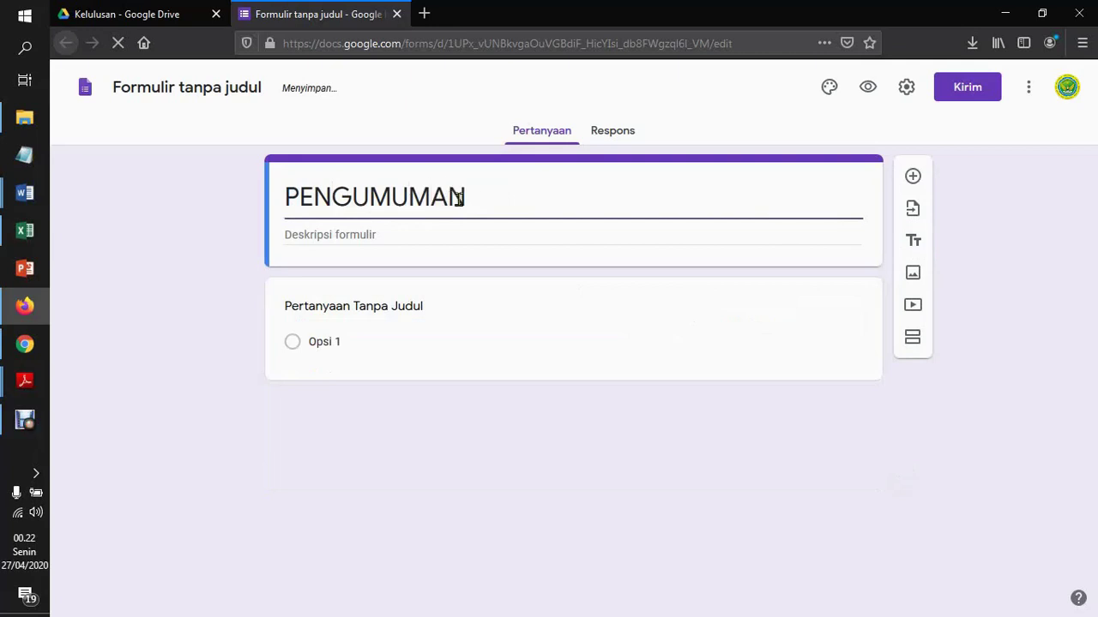
type(" KELULUSAN")
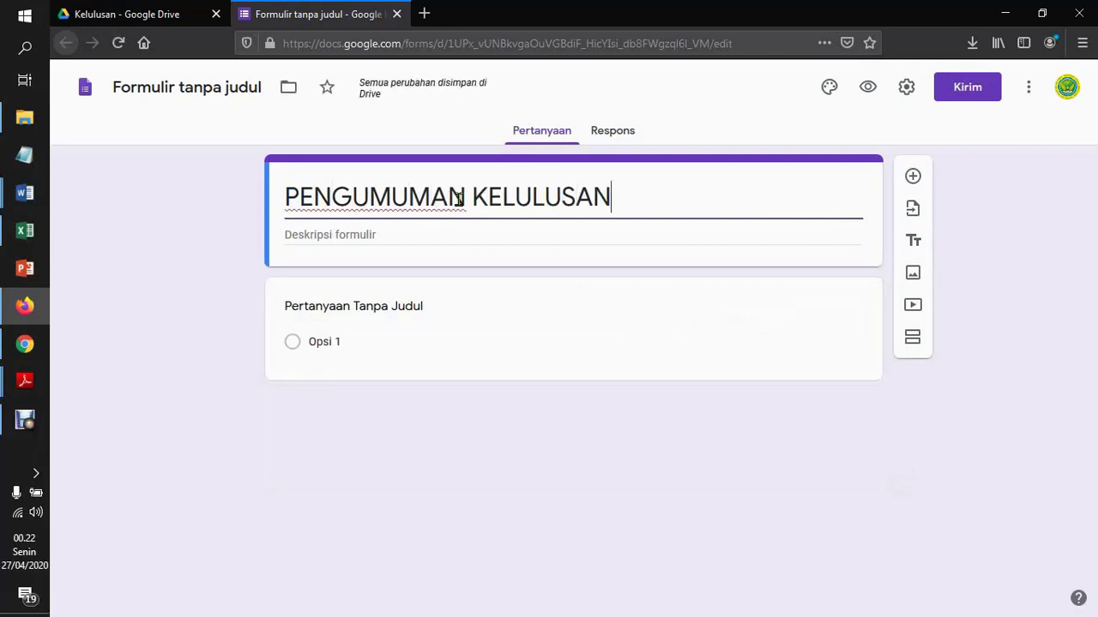
left_click(913, 273)
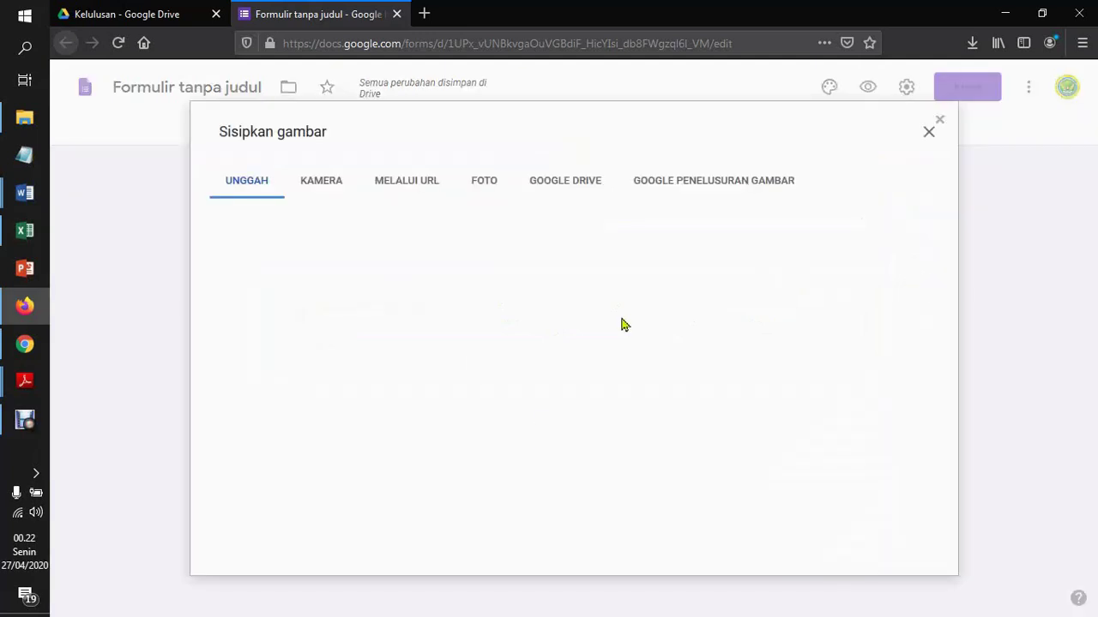
left_click(566, 439)
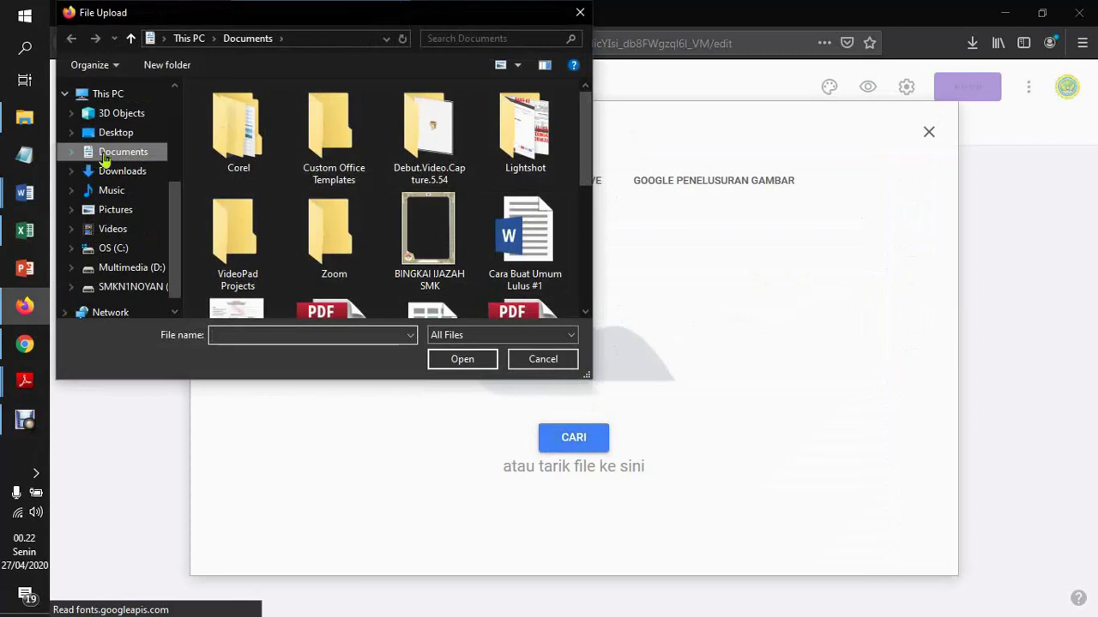
scroll(585, 252, "down", 5)
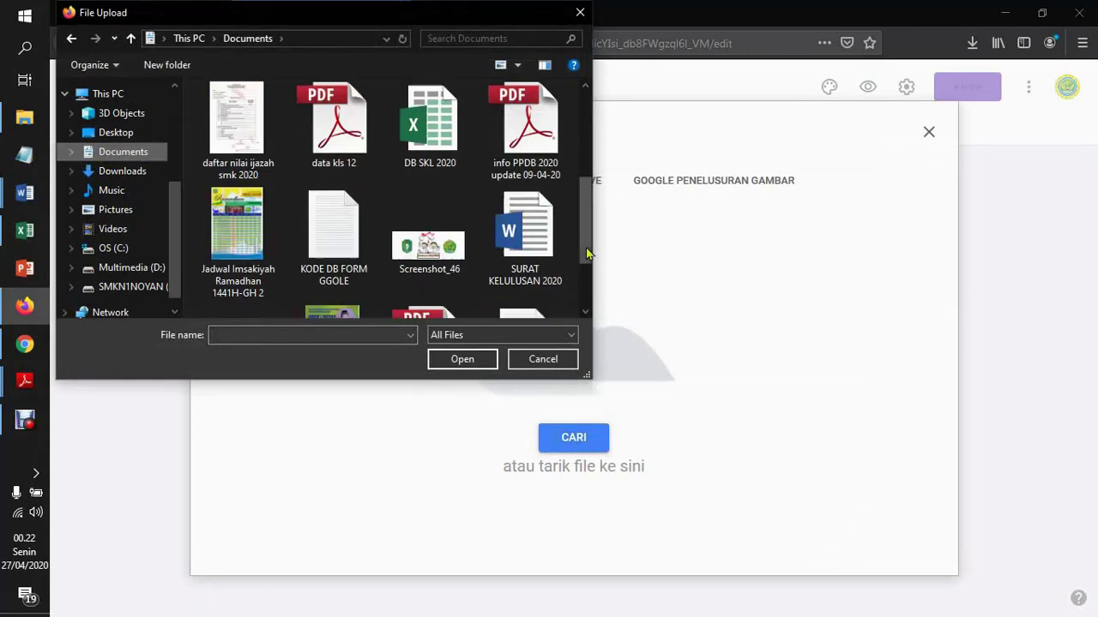
double_click(433, 257)
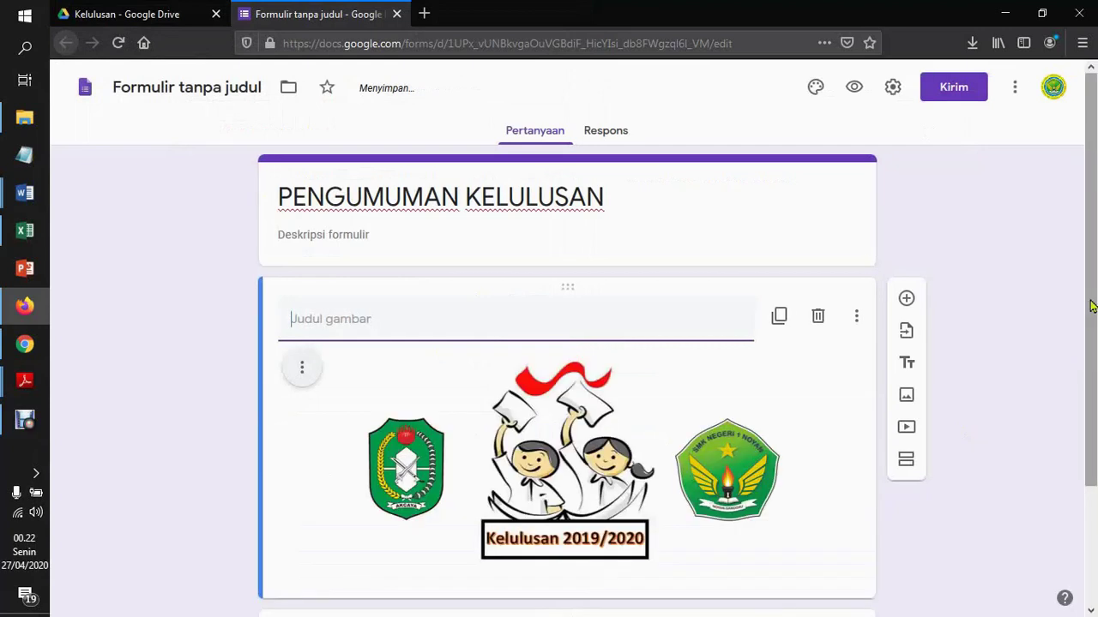
scroll(1095, 507, "down", 3)
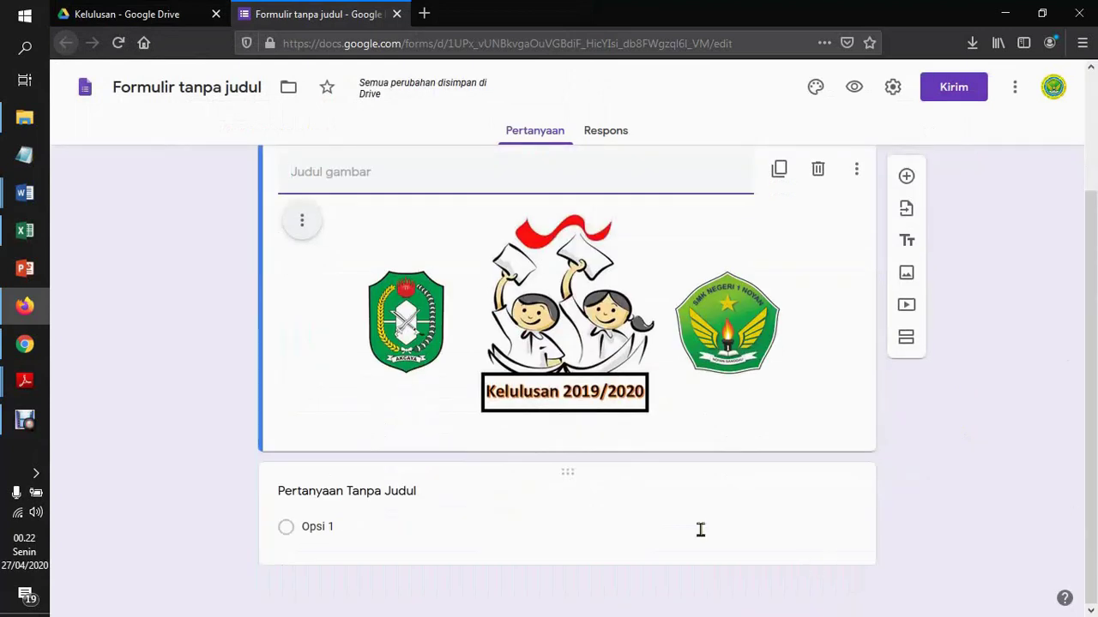
Retitle the first short-answer question 'Password / Token'
left_click(647, 519)
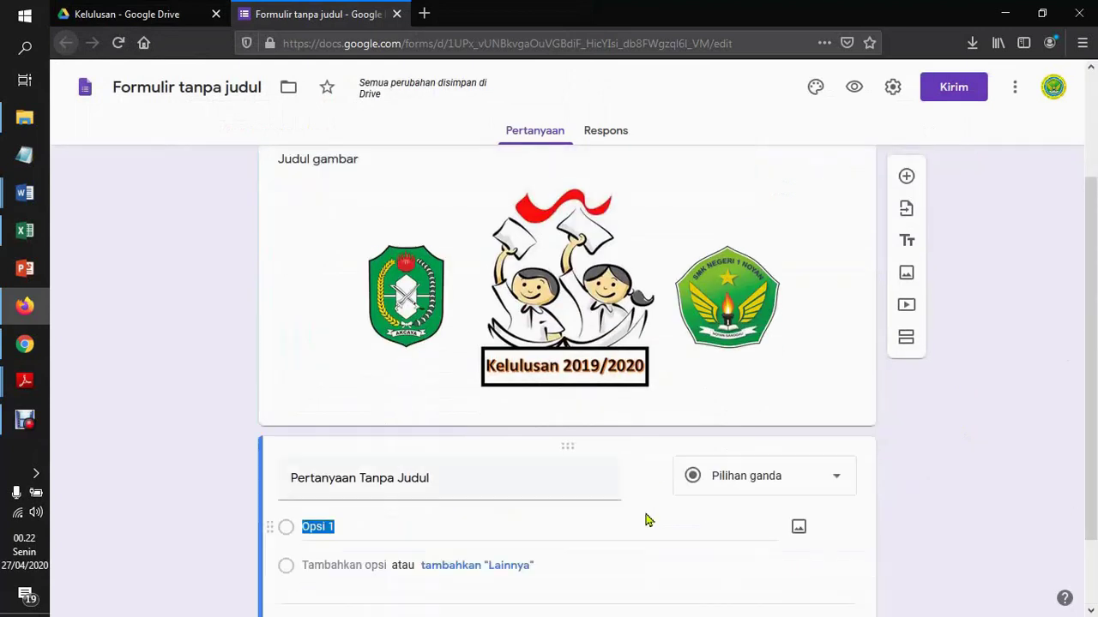
left_click(484, 477)
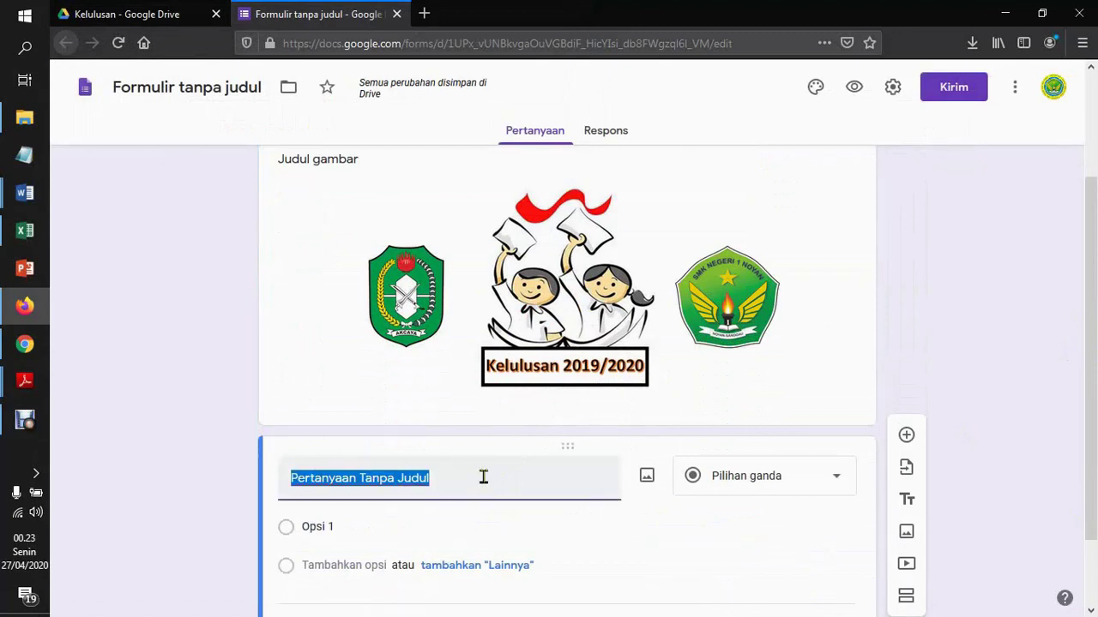
type("Password / Token")
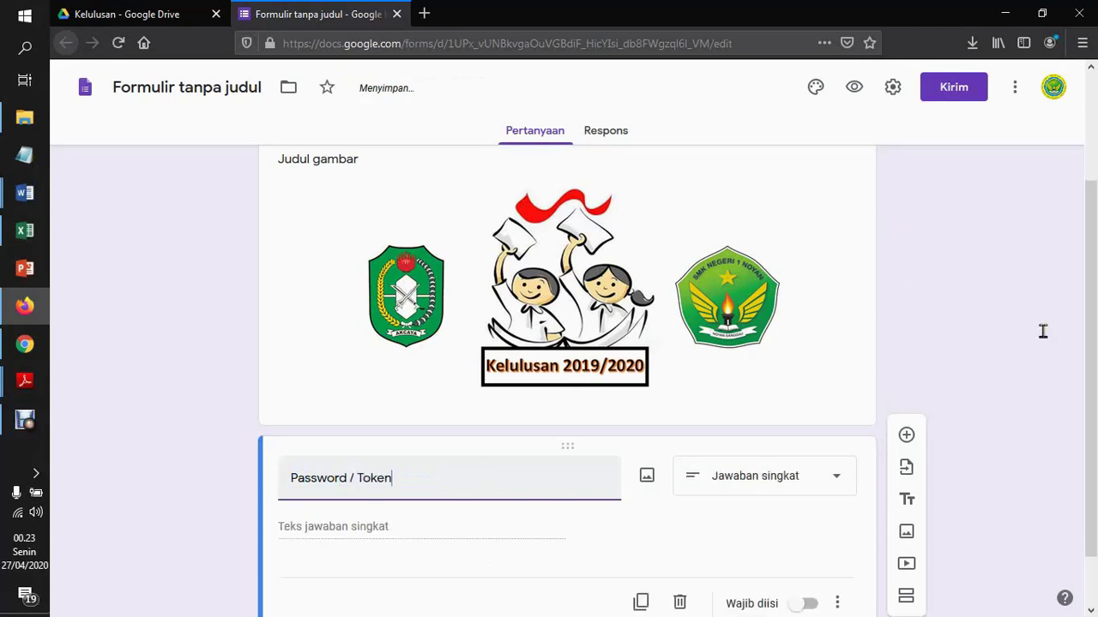
left_click_drag(1096, 321, 1096, 428)
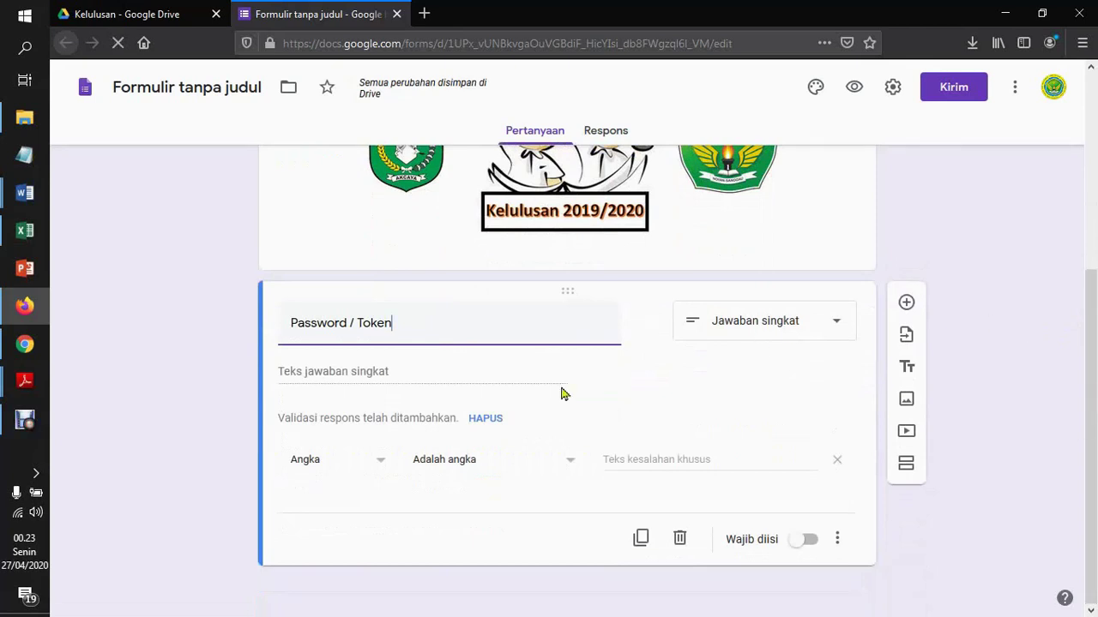
left_click(383, 464)
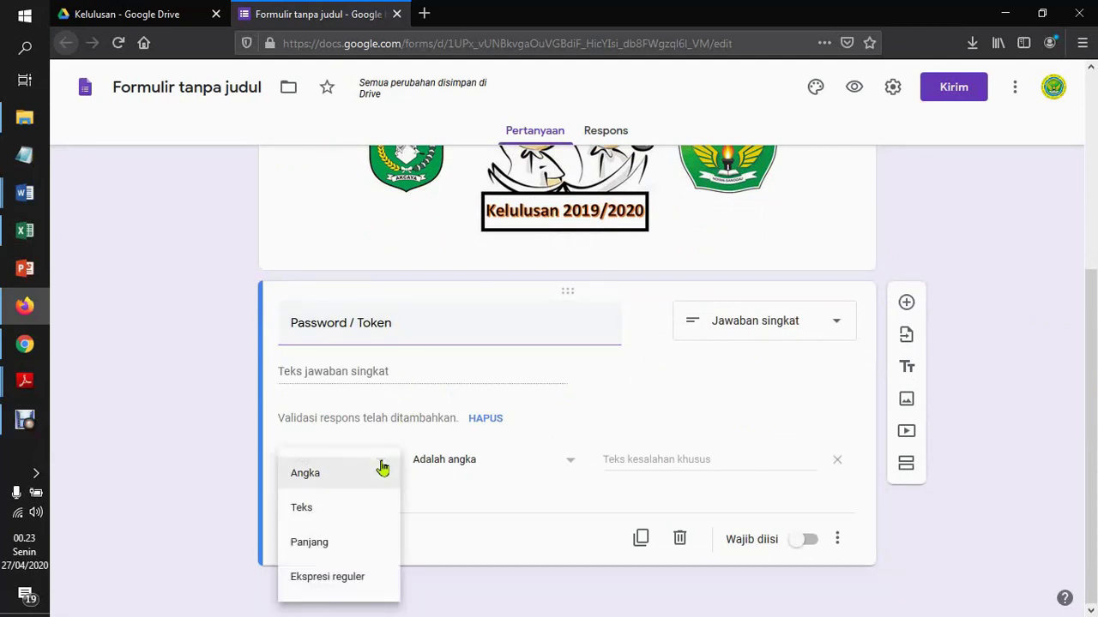
left_click(347, 581)
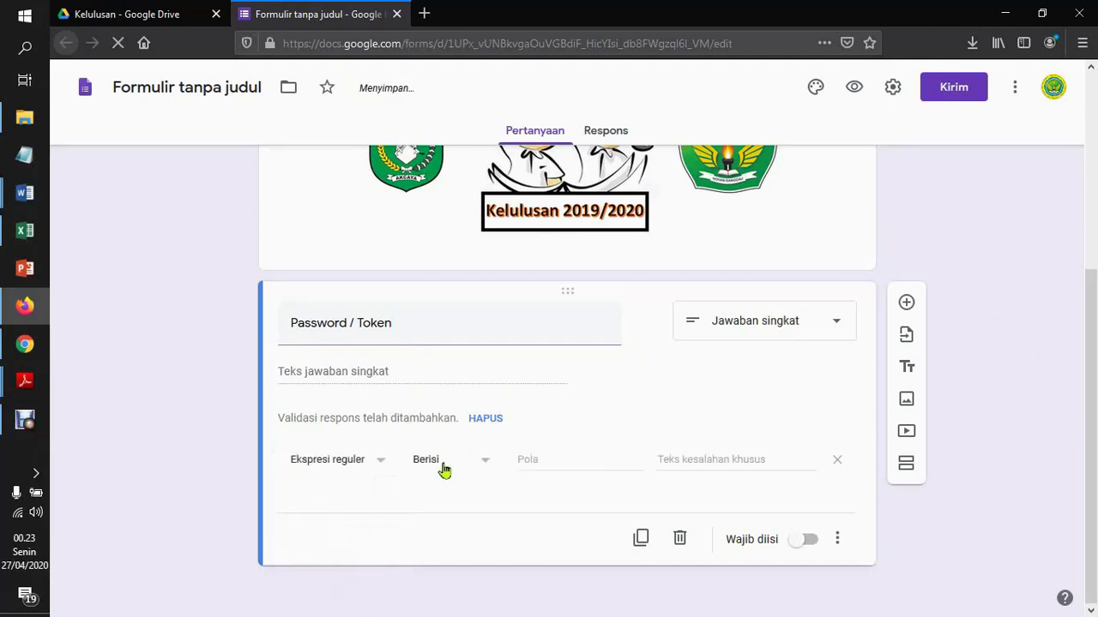
left_click(554, 454)
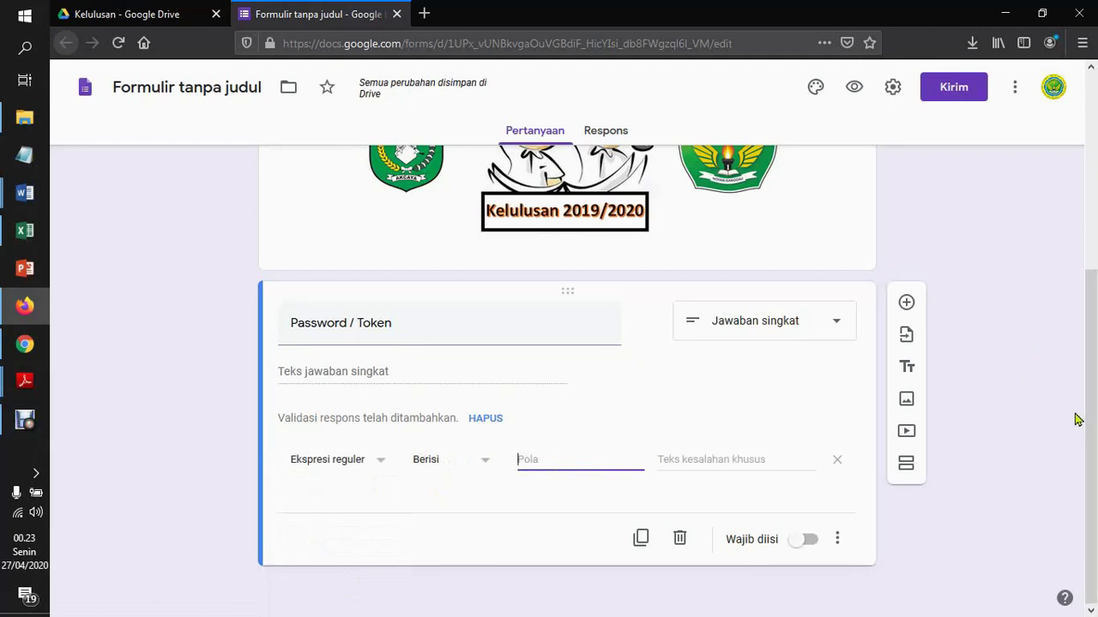
type("ujico")
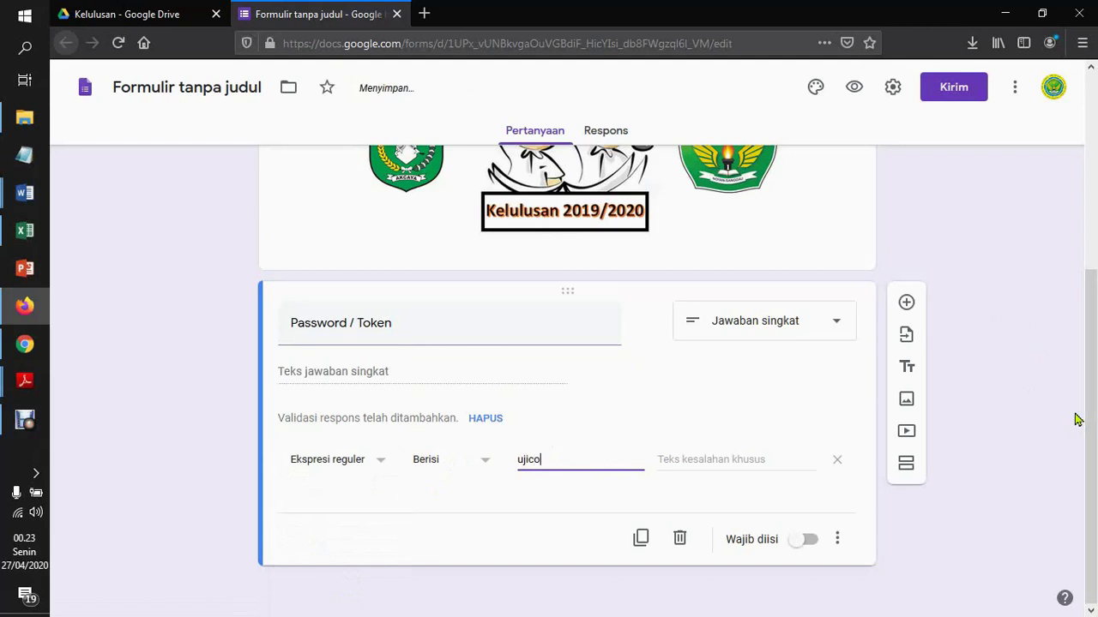
type("ba2012")
left_click_drag(588, 459, 529, 456)
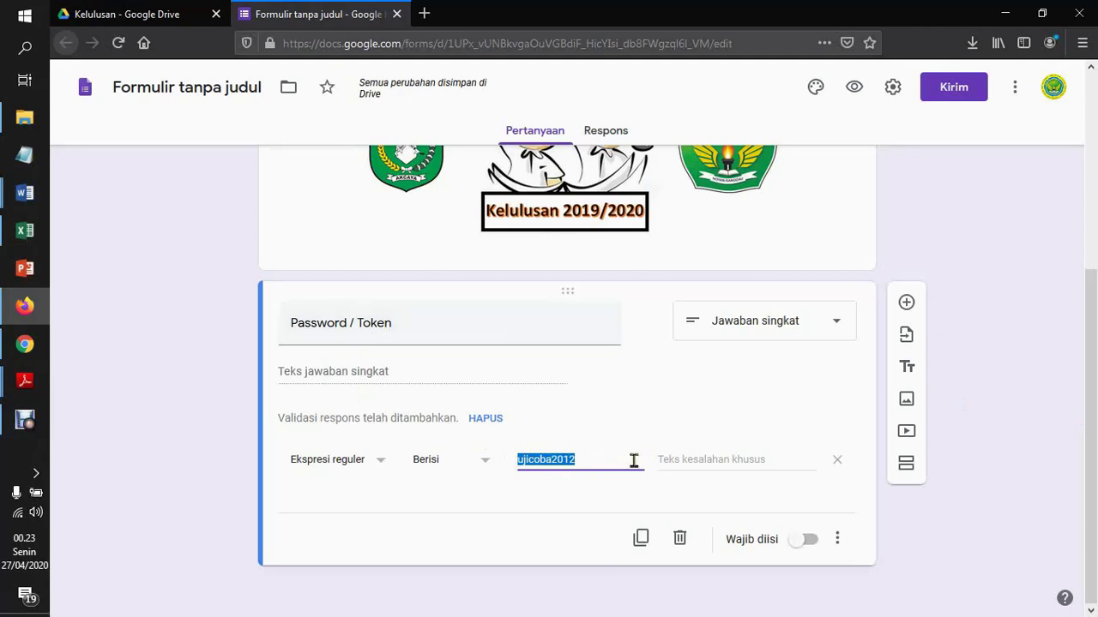
Add the error 'Password Token yang anda masukan masih salah' and make the question required
left_click(729, 463)
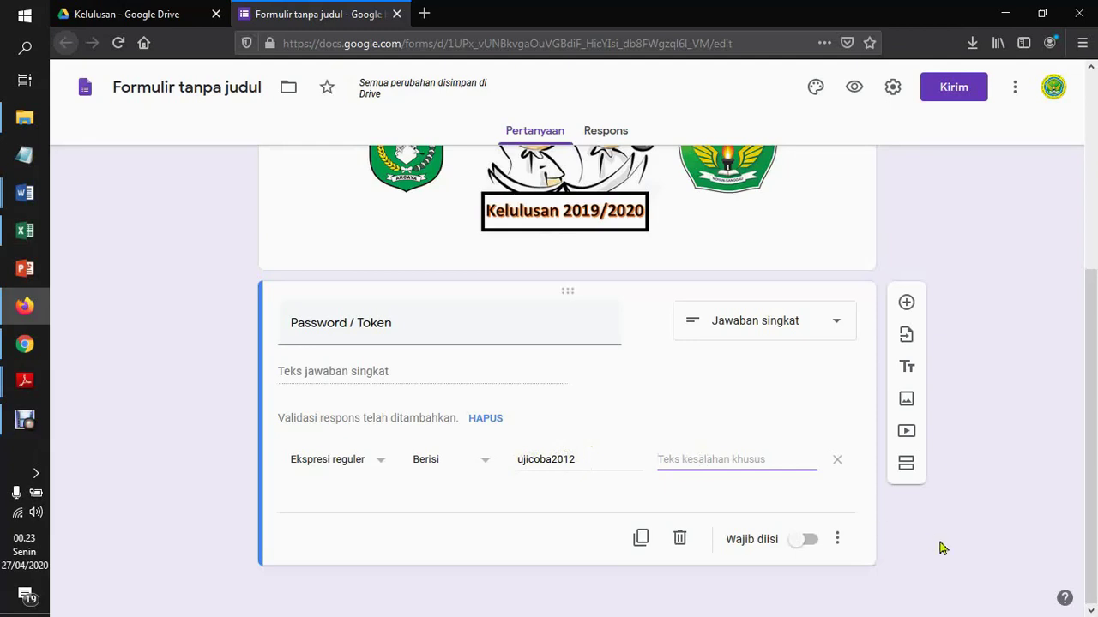
type("Passwor")
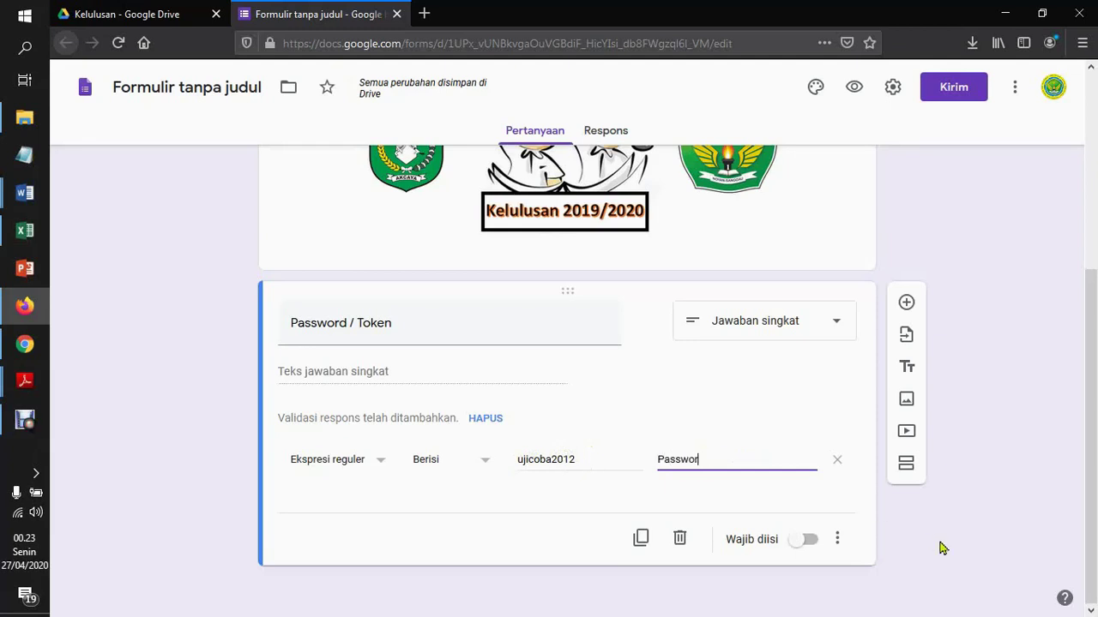
type("d Token")
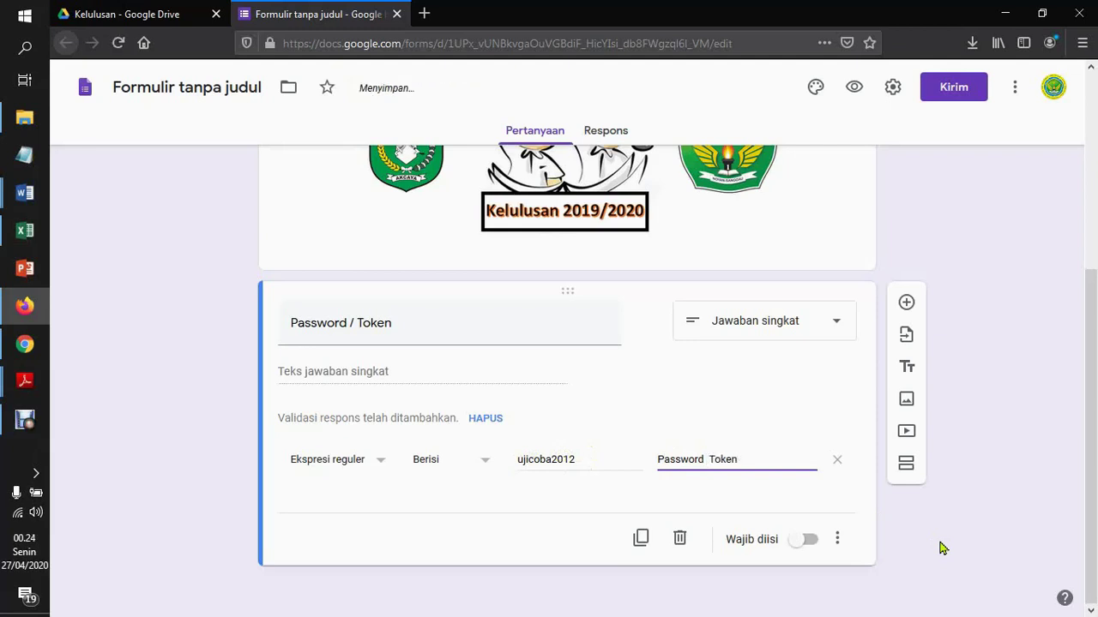
type(" yang anda masukan masih")
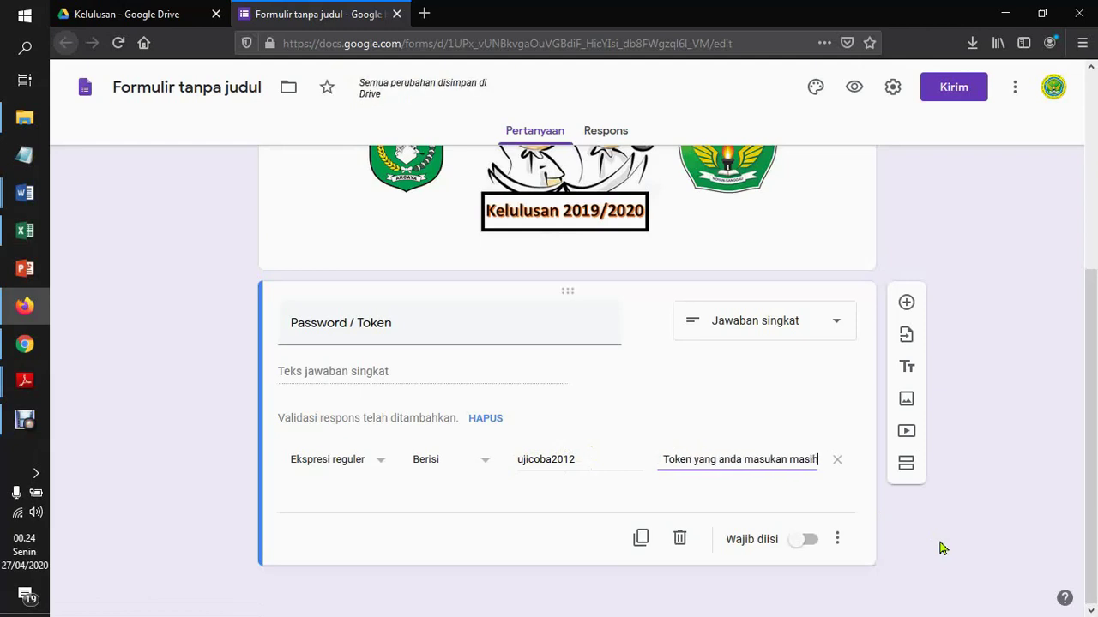
type(" salah")
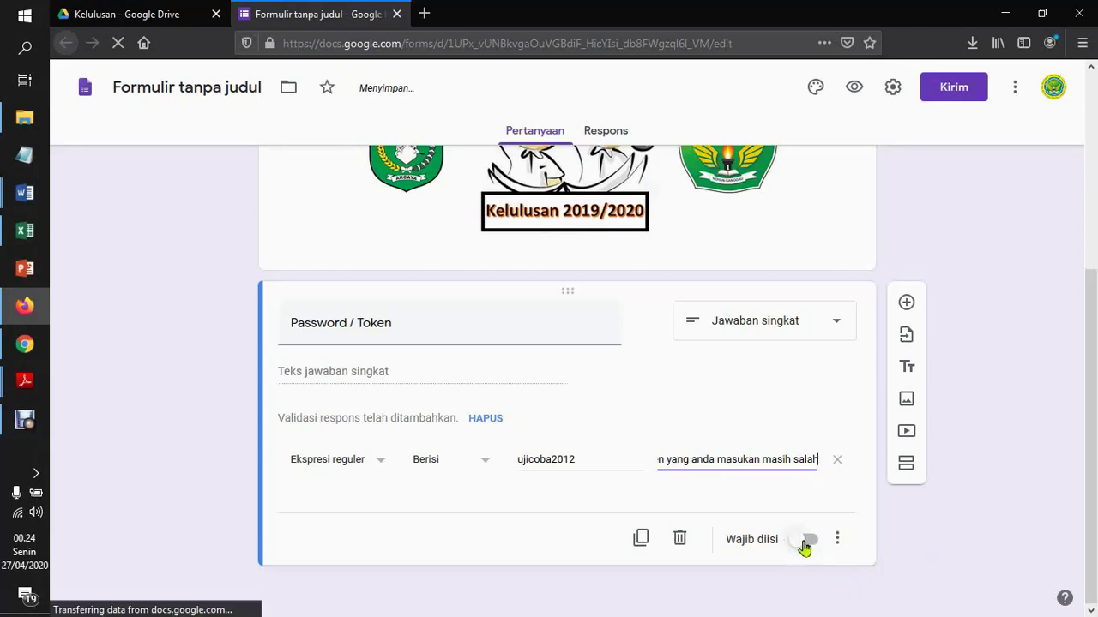
left_click(804, 540)
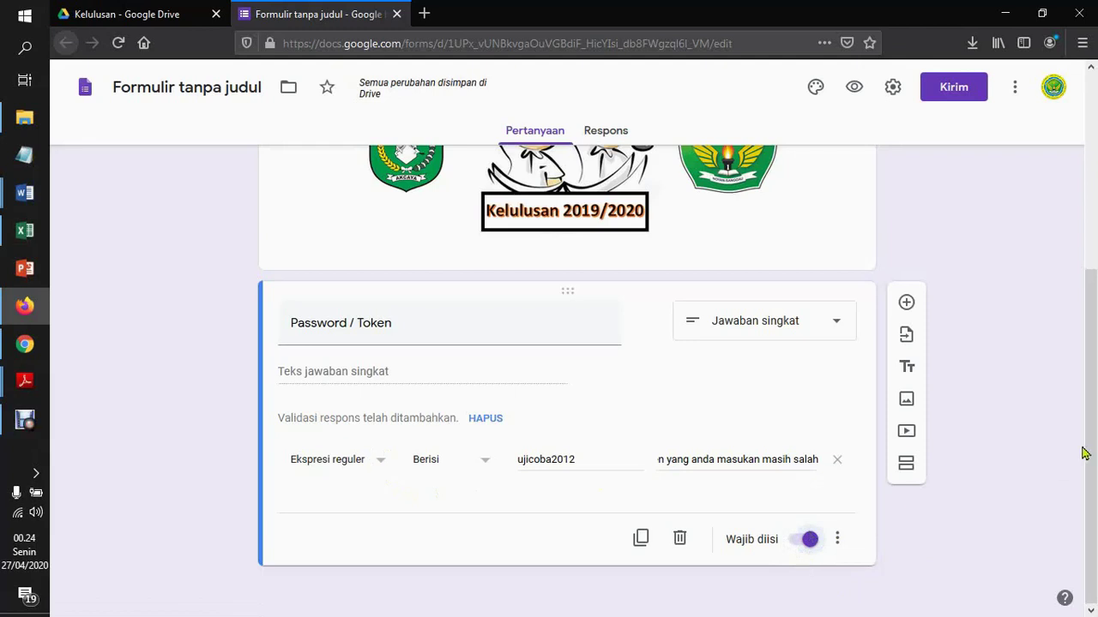
scroll(1095, 450, "up", 3)
scroll(1095, 515, "down", 3)
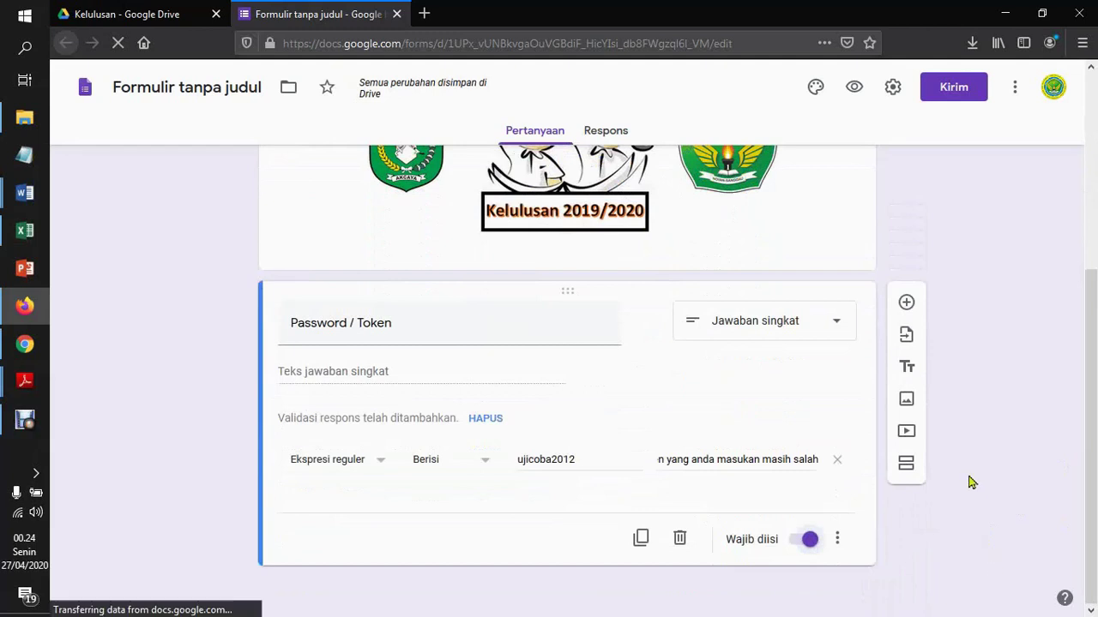
Add a new section after the Password / Token question and reload the page
left_click(907, 468)
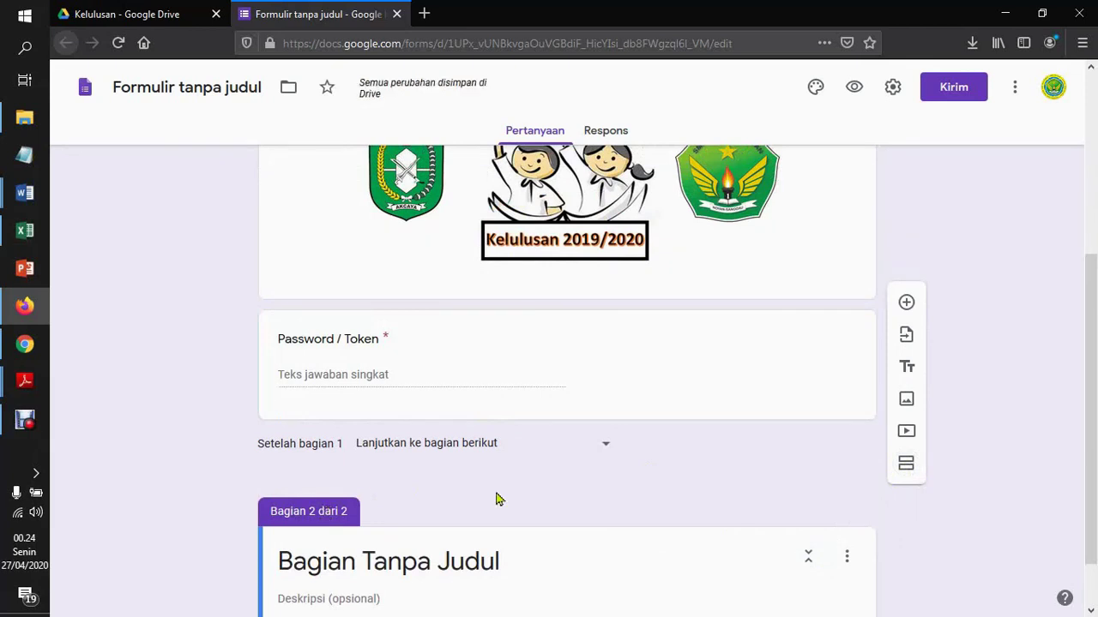
left_click_drag(1093, 478, 1089, 295)
key("F5")
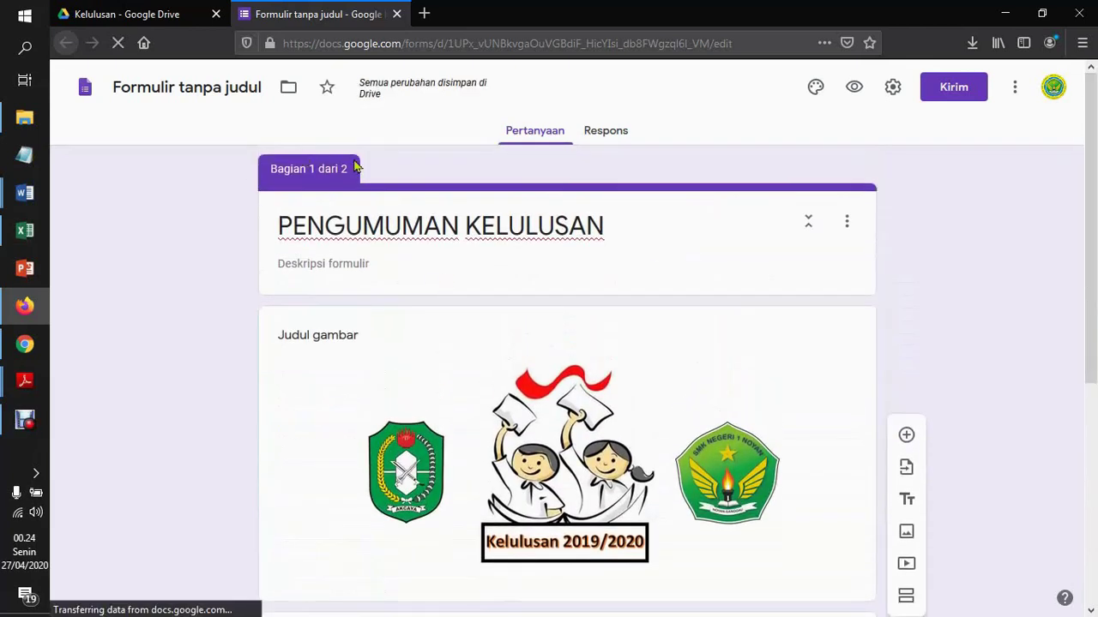
left_click_drag(1095, 224, 1095, 473)
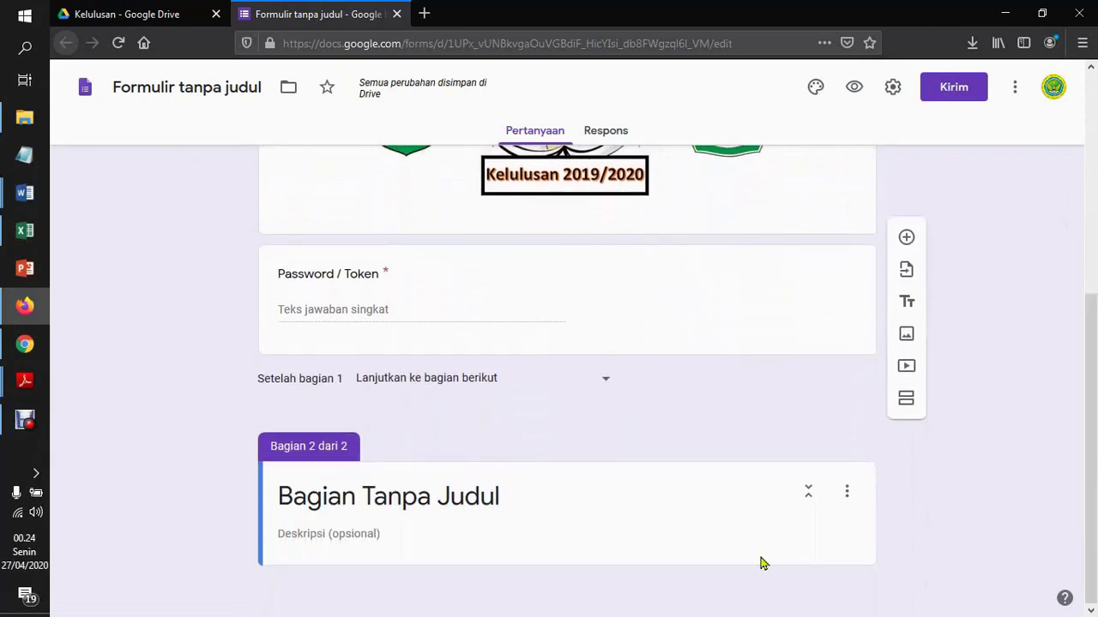
Title the new section 'Isikan Data anda disini'
left_click(509, 506)
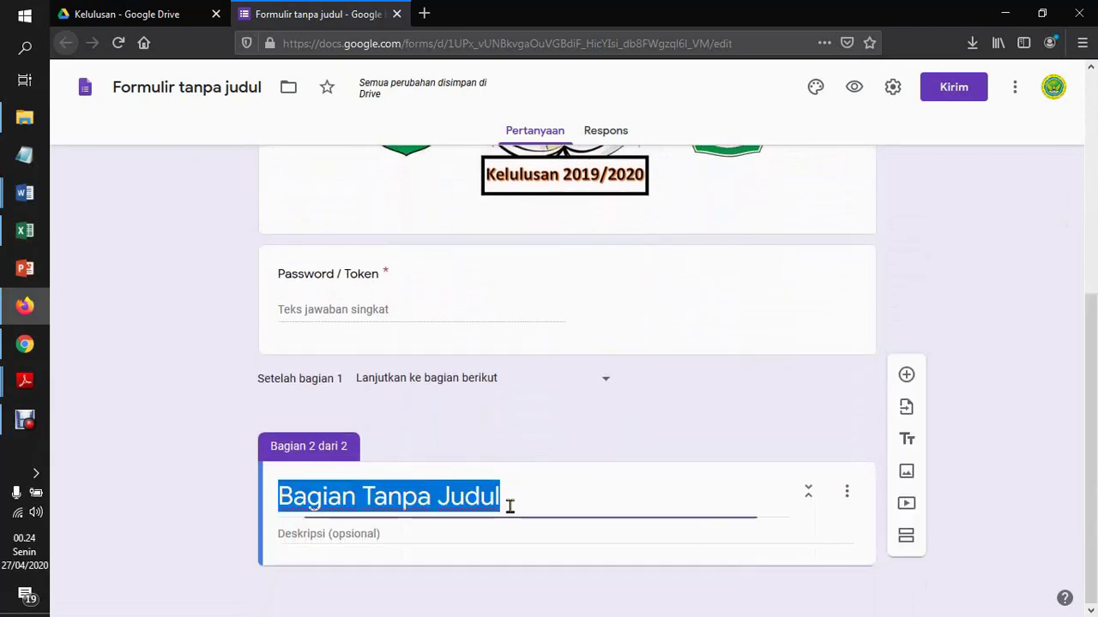
type("D")
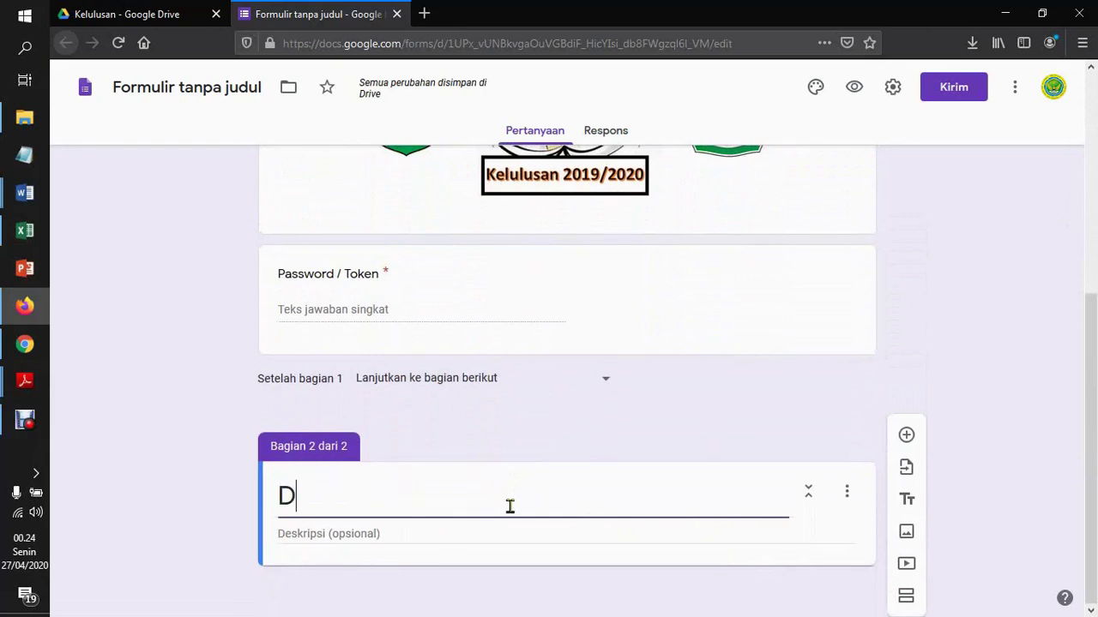
key("BackSpace")
type("Isi")
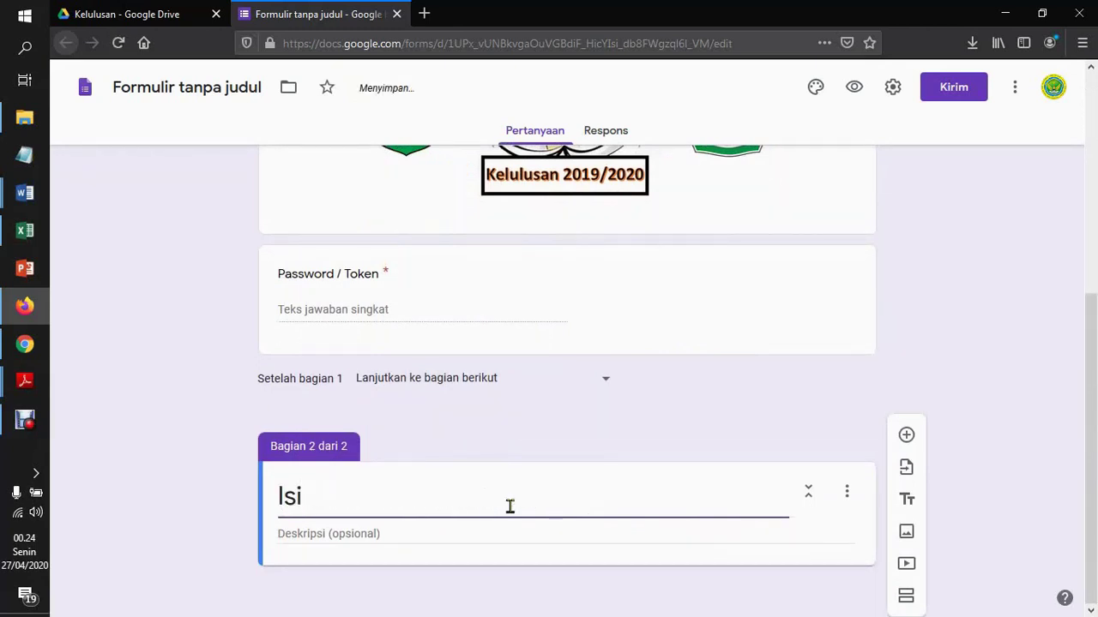
type("kan Data ")
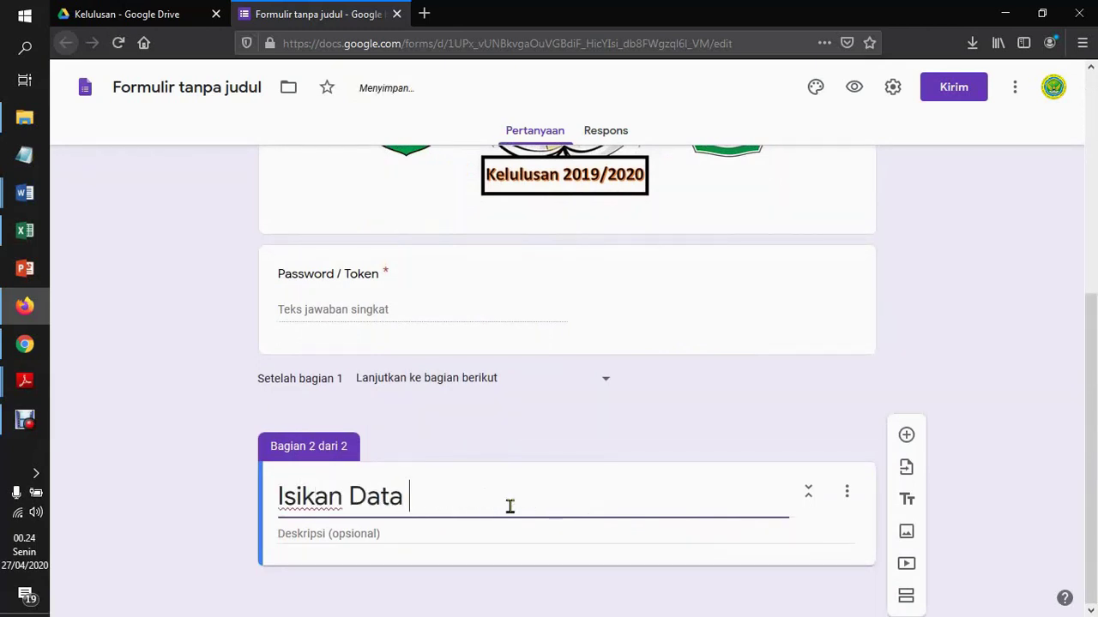
type("anda disini")
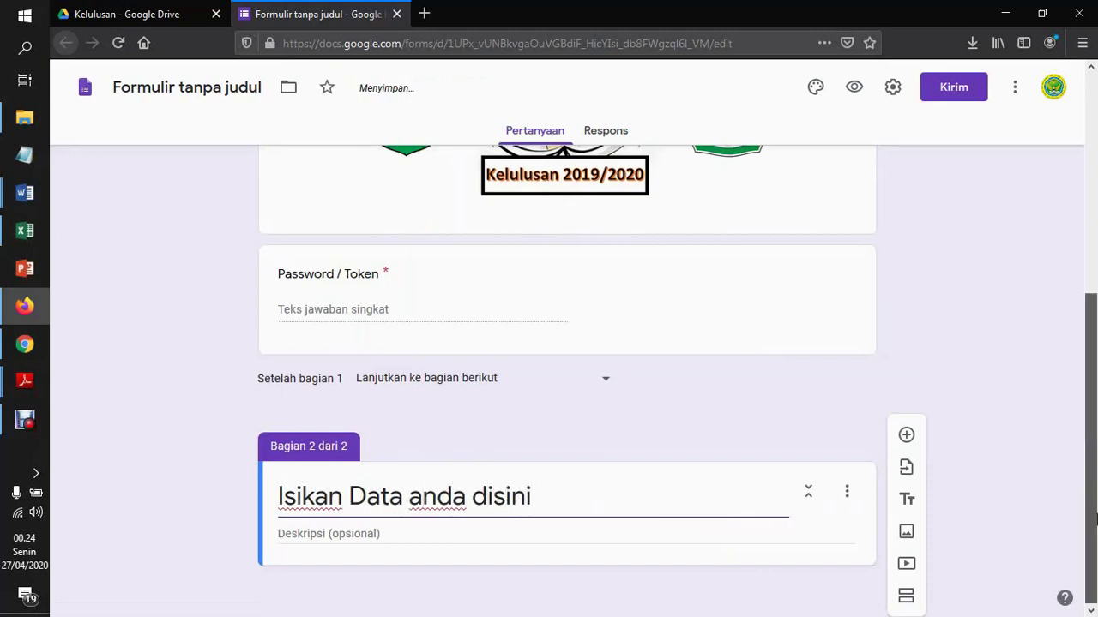
Add a Nomor Peserta UN question and try a number 'greater than' validation
left_click(907, 438)
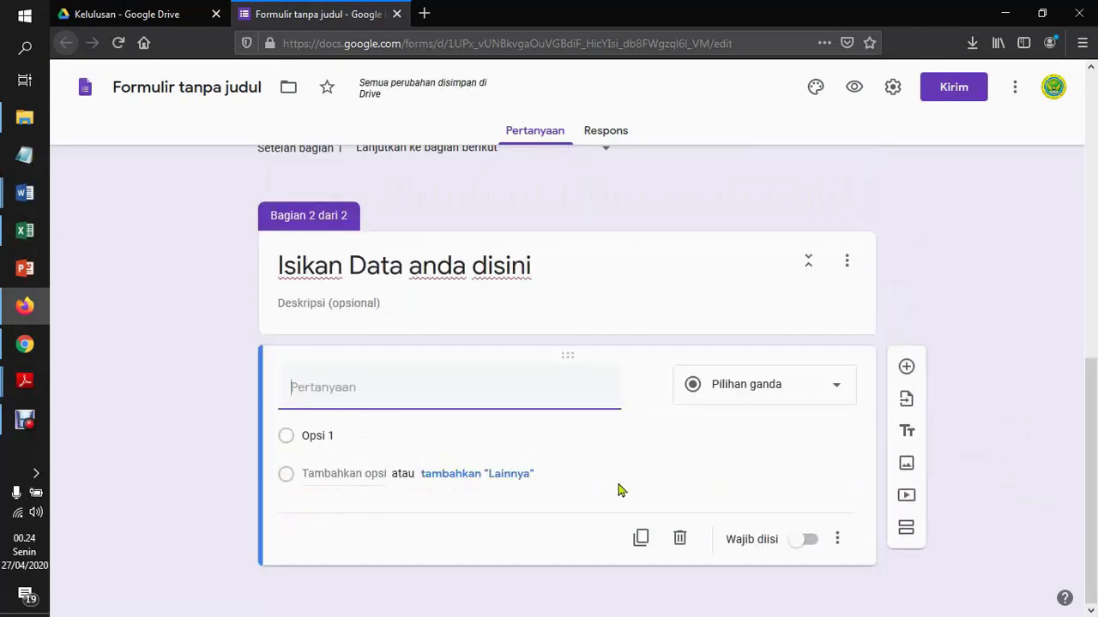
type("Nomor Peserta UN")
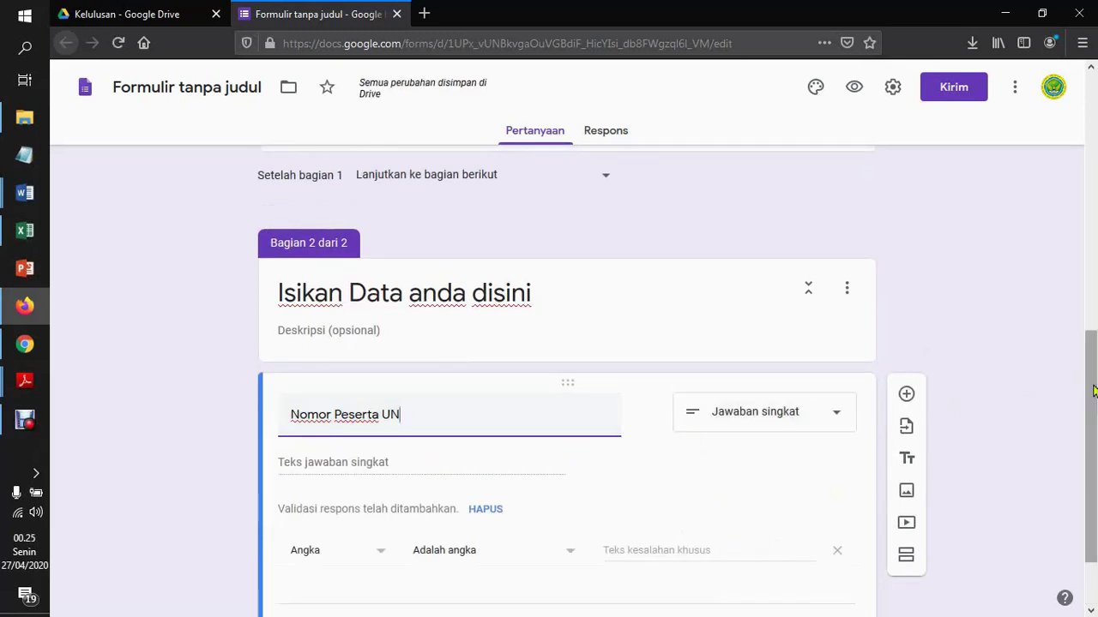
scroll(1094, 392, "down", 2)
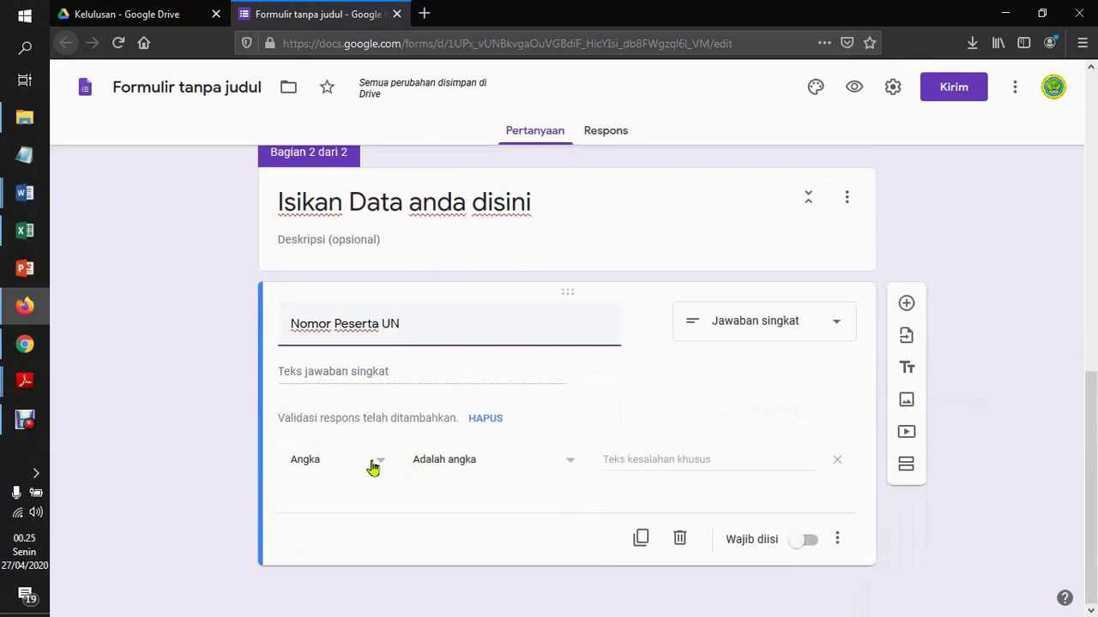
left_click(518, 468)
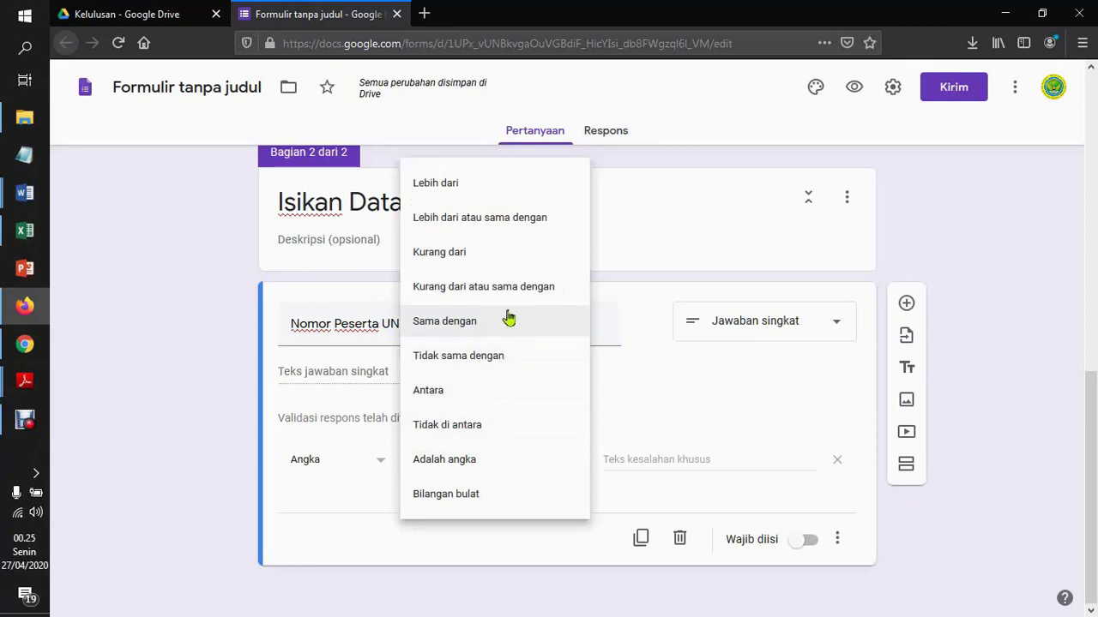
left_click(484, 199)
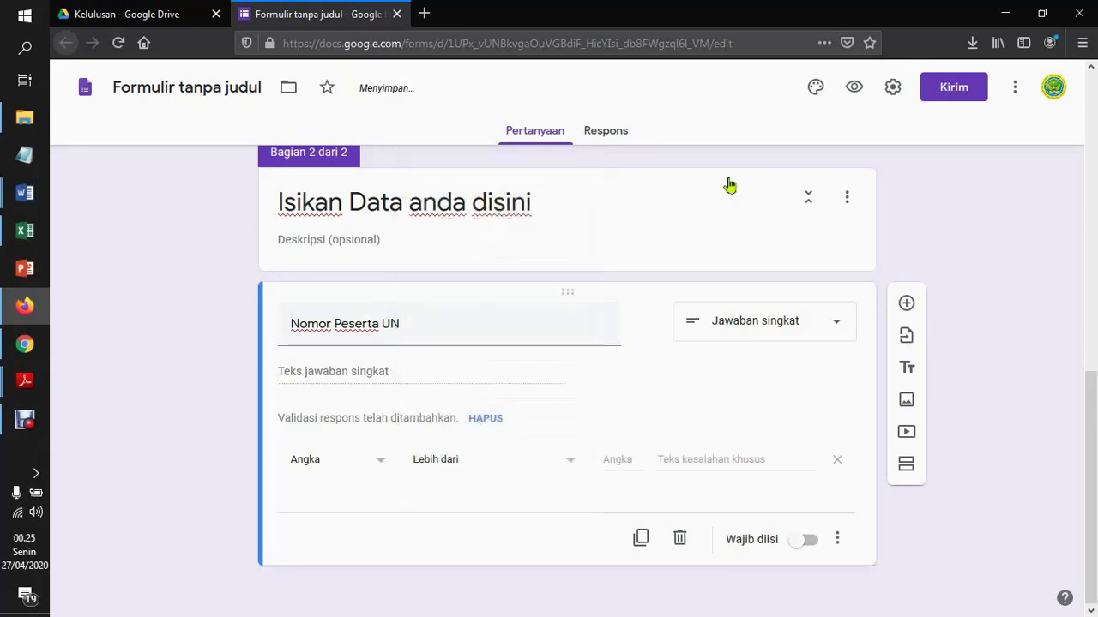
left_click(24, 421)
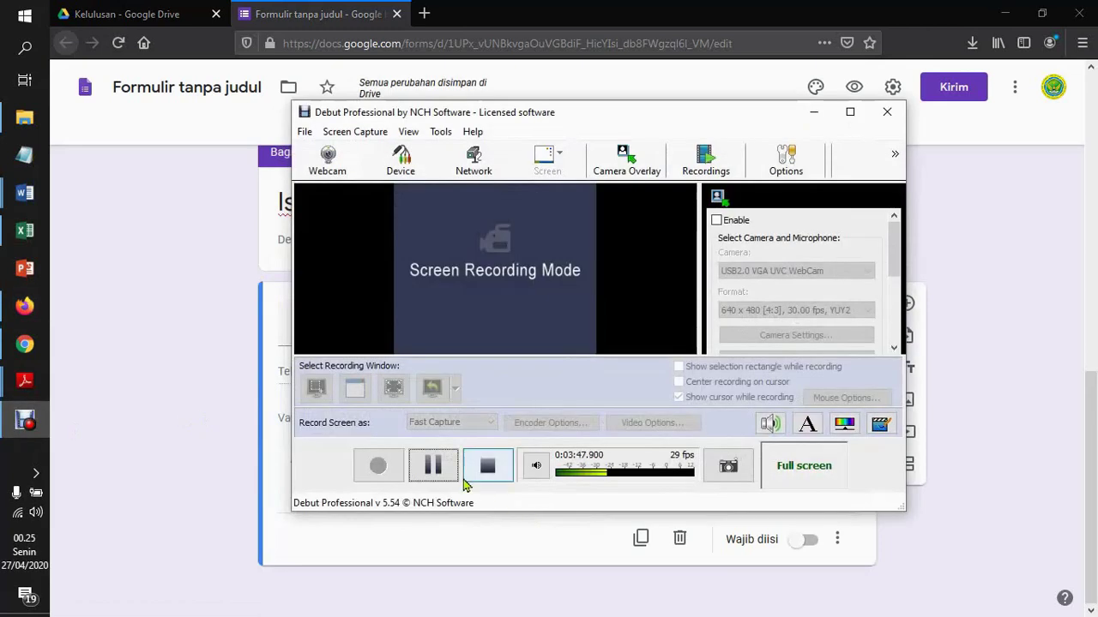
left_click(433, 465)
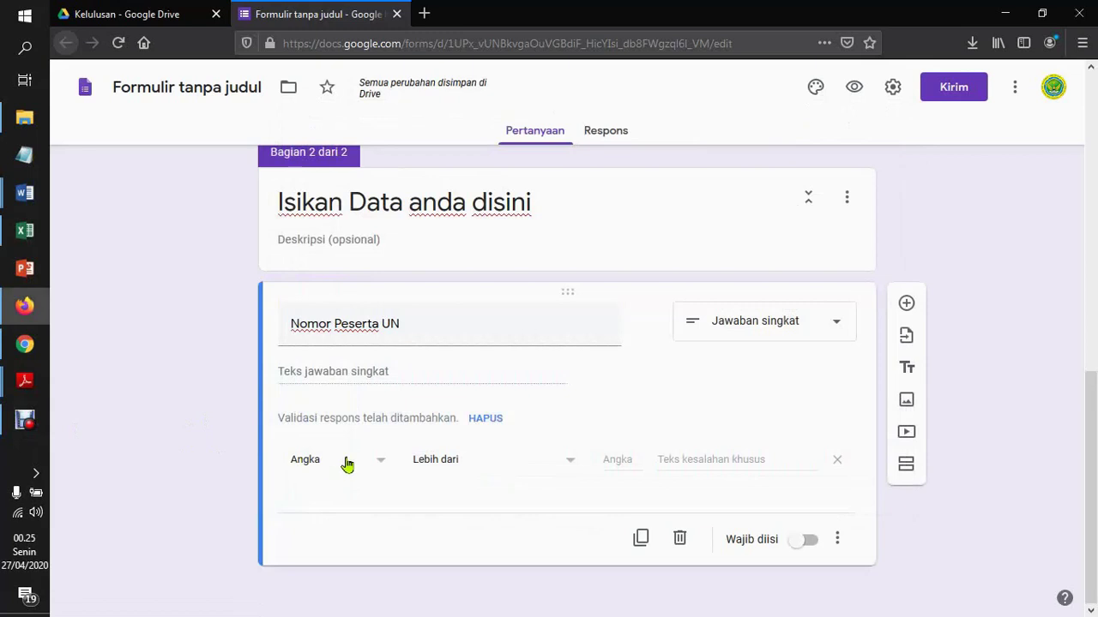
Switch its validation to Length with a minimum character count of 16
left_click(347, 464)
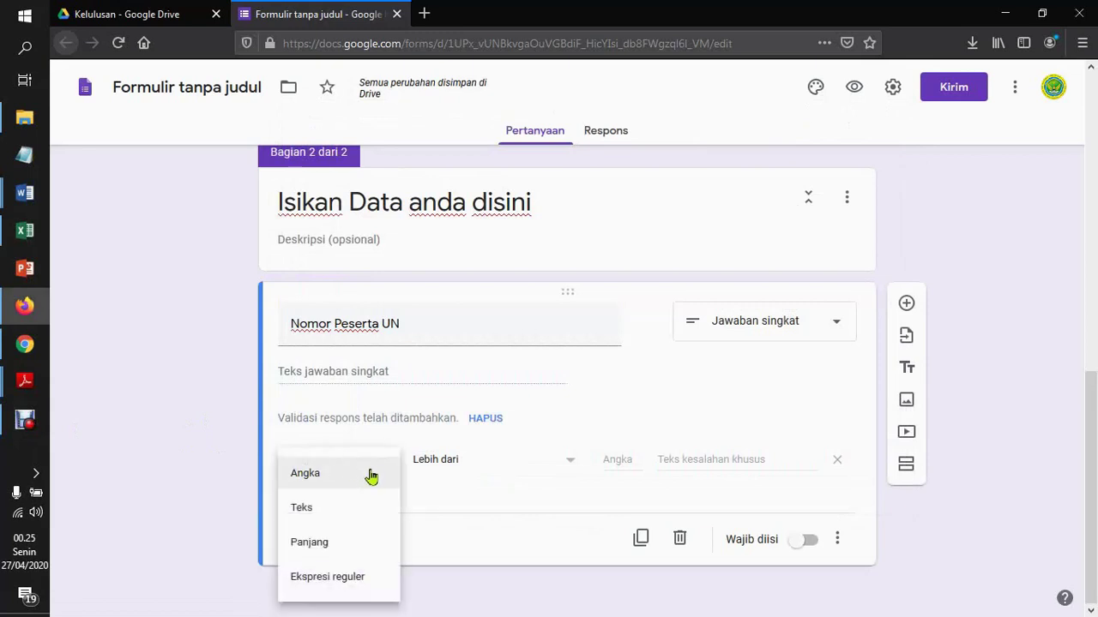
left_click(333, 549)
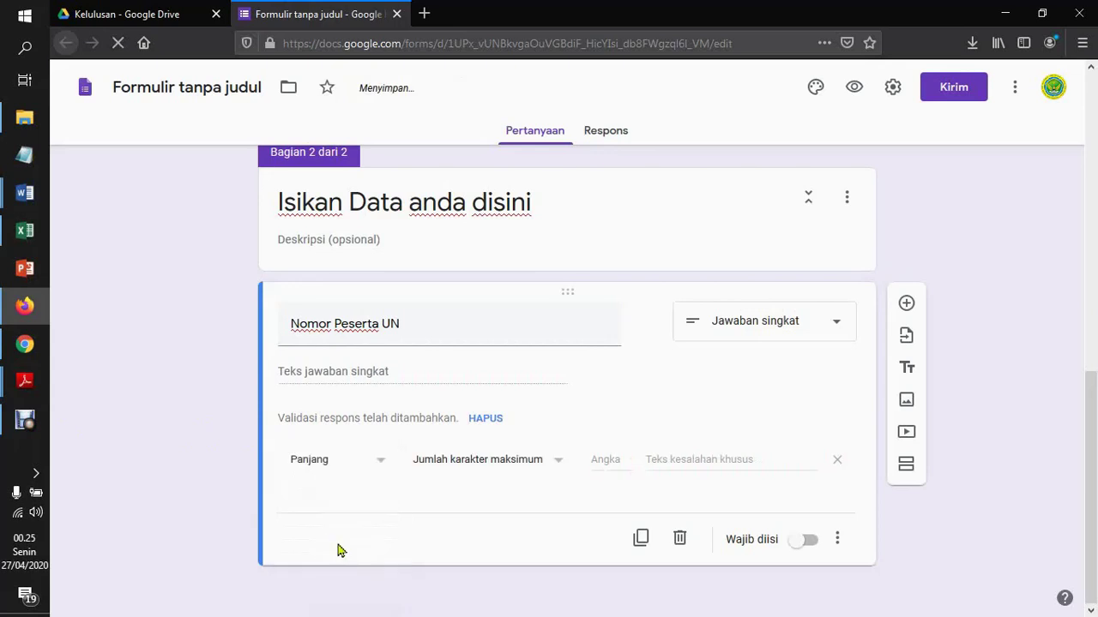
left_click(555, 460)
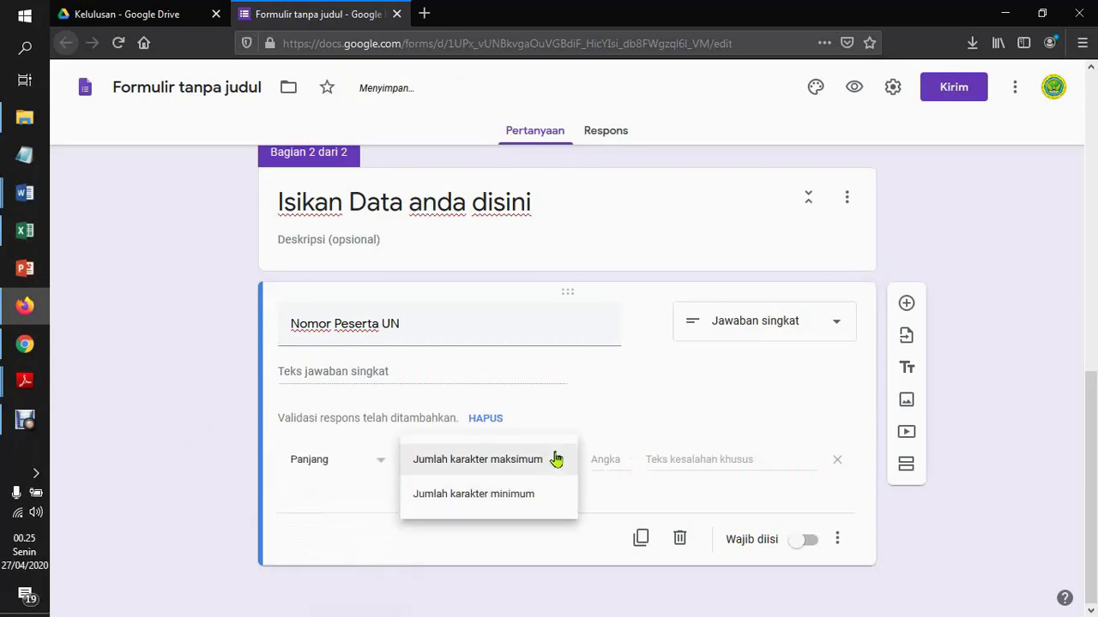
left_click(493, 494)
left_click(605, 460)
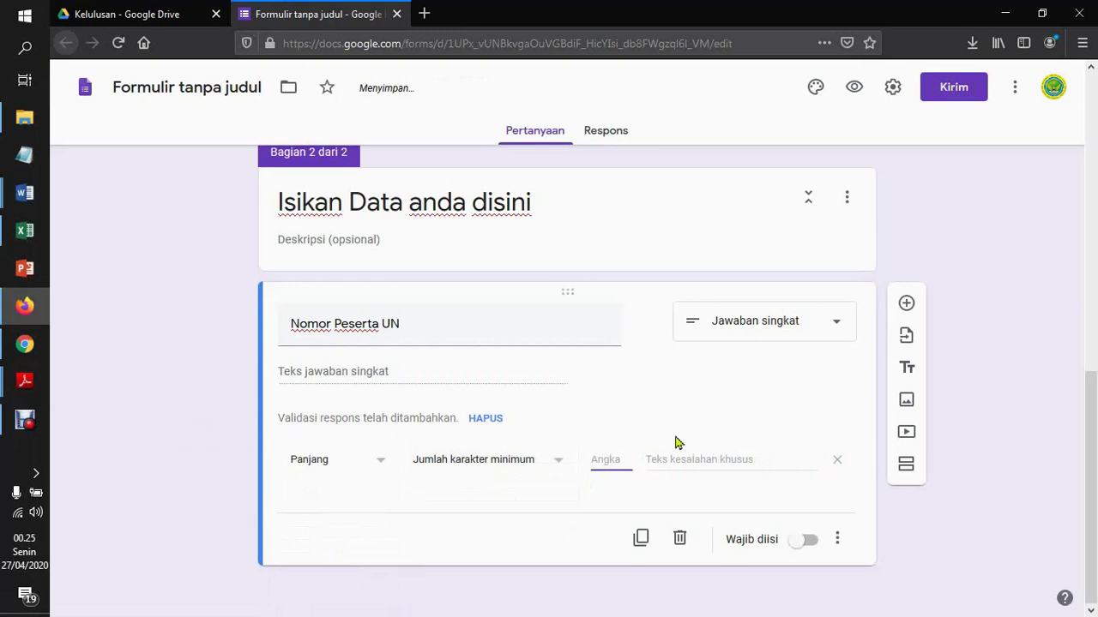
type("16")
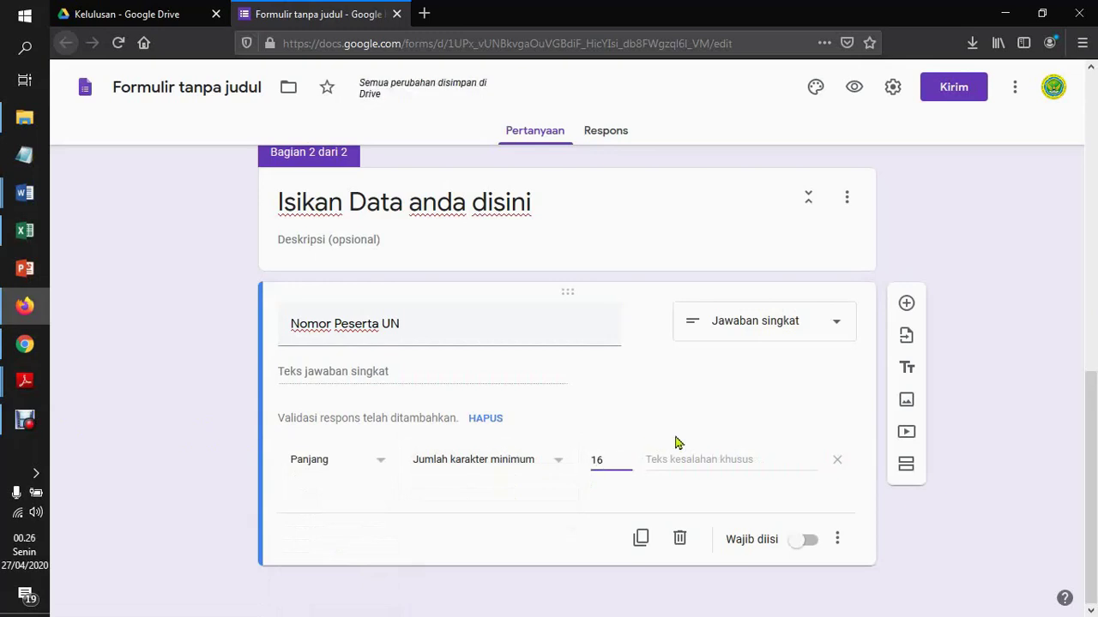
Add the error 'Pastikan nomor peserta UN anda minimal 16 digit' and make it required
left_click(729, 463)
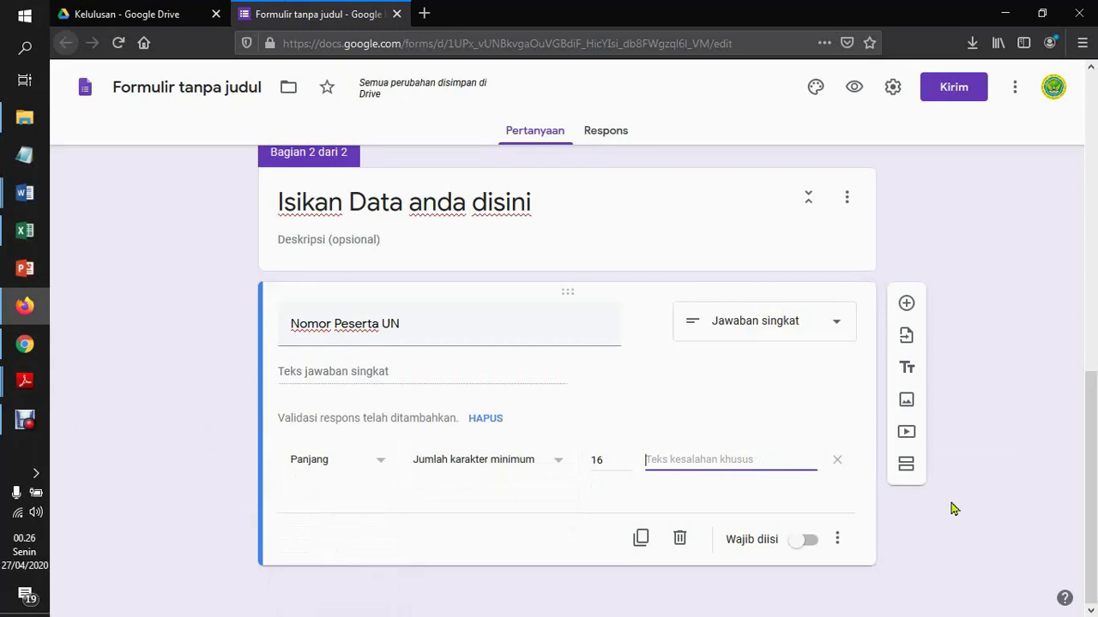
type("Pastikan nomor peserta UN anda ")
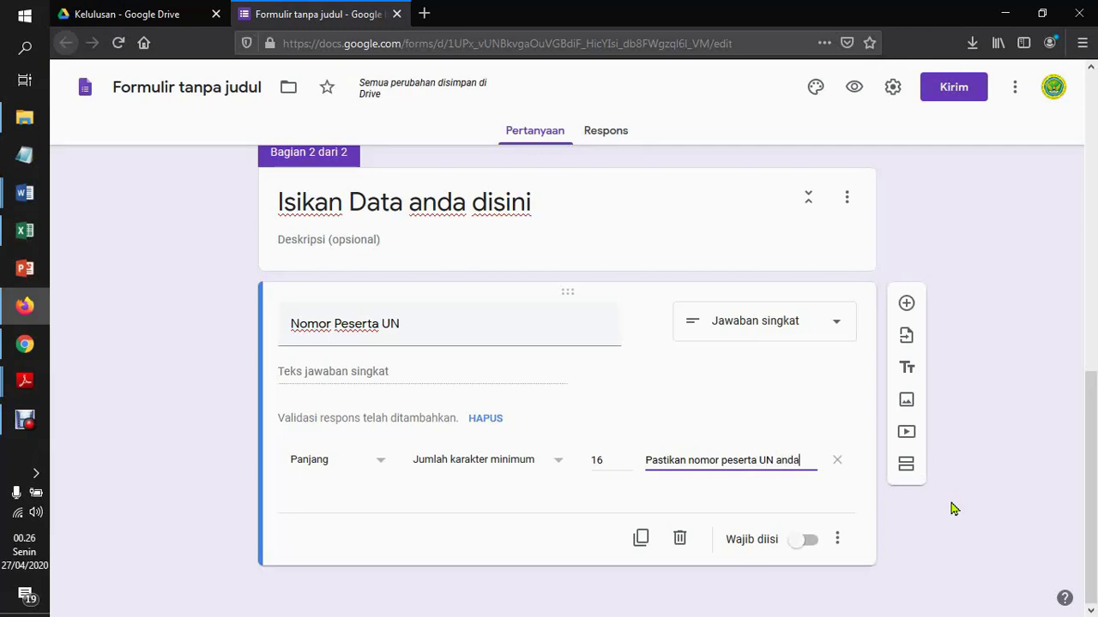
type("minimal")
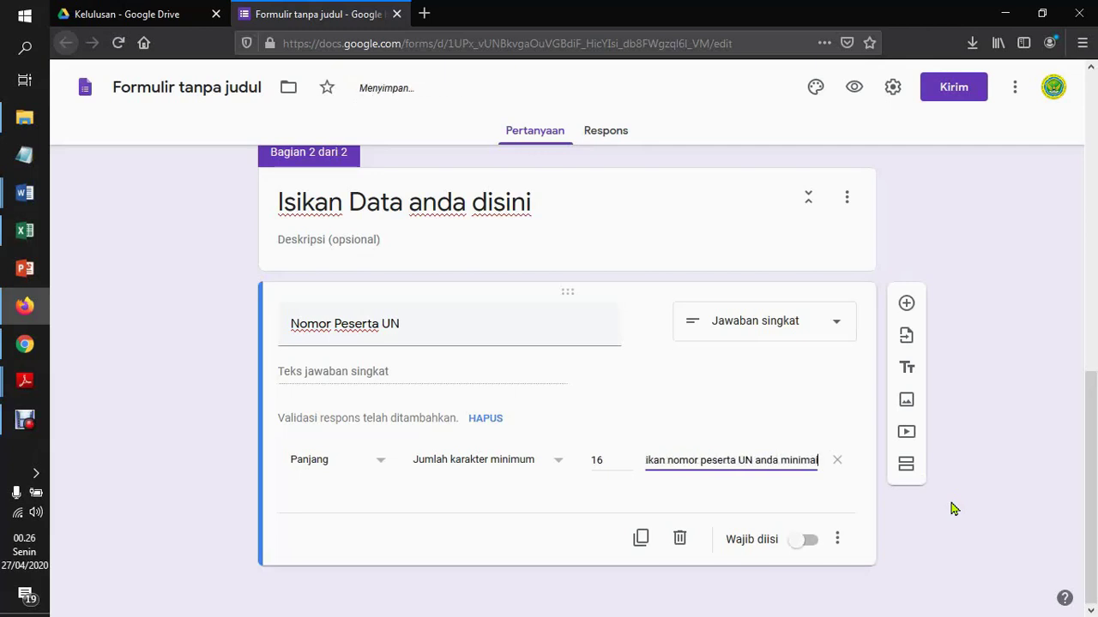
type(" 166")
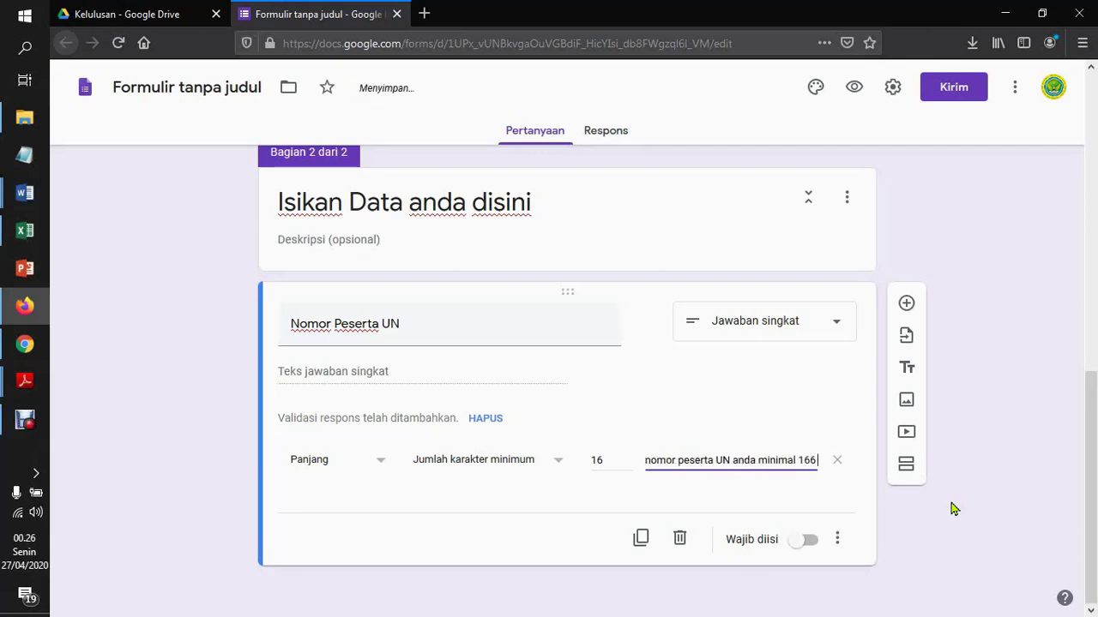
key("BackSpace")
type("digit")
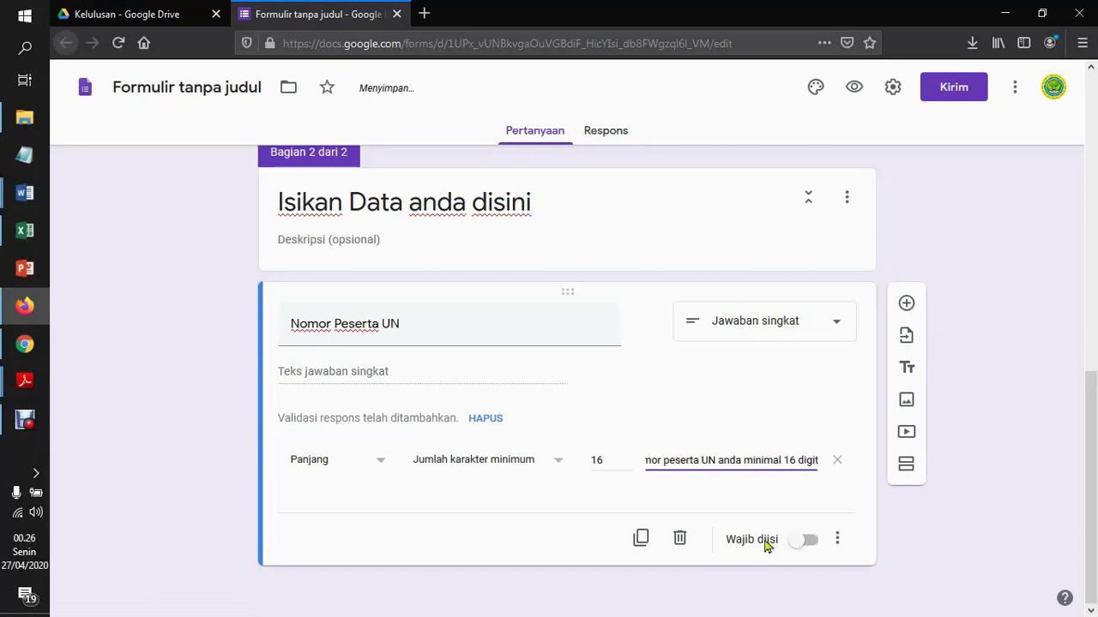
left_click(806, 542)
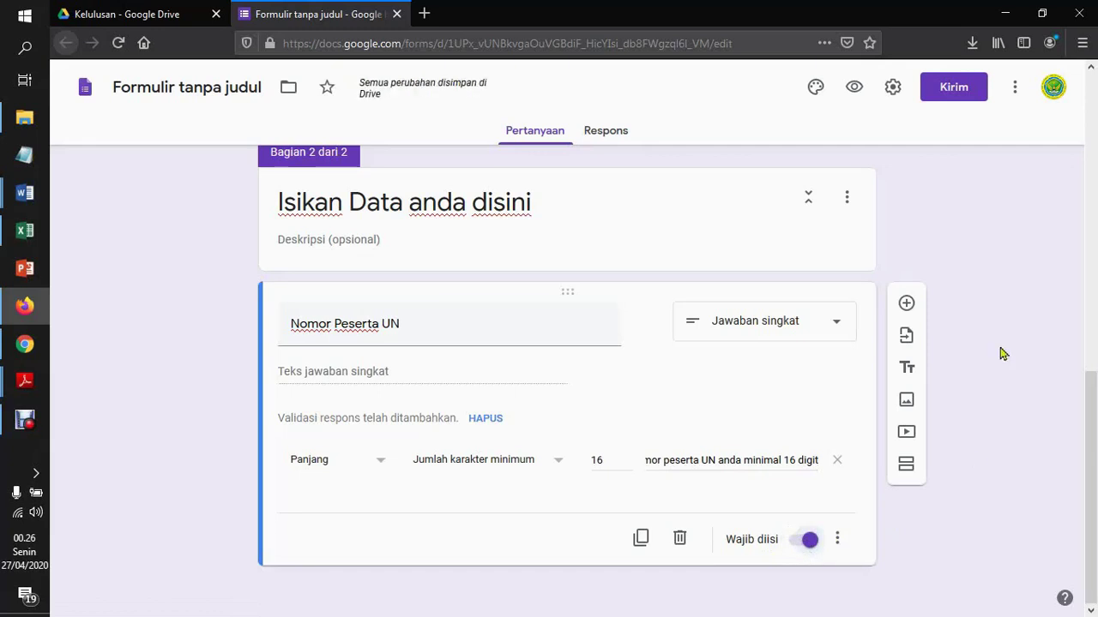
Add an Email short-answer question below Nomor Peserta UN and mark it required
left_click(909, 309)
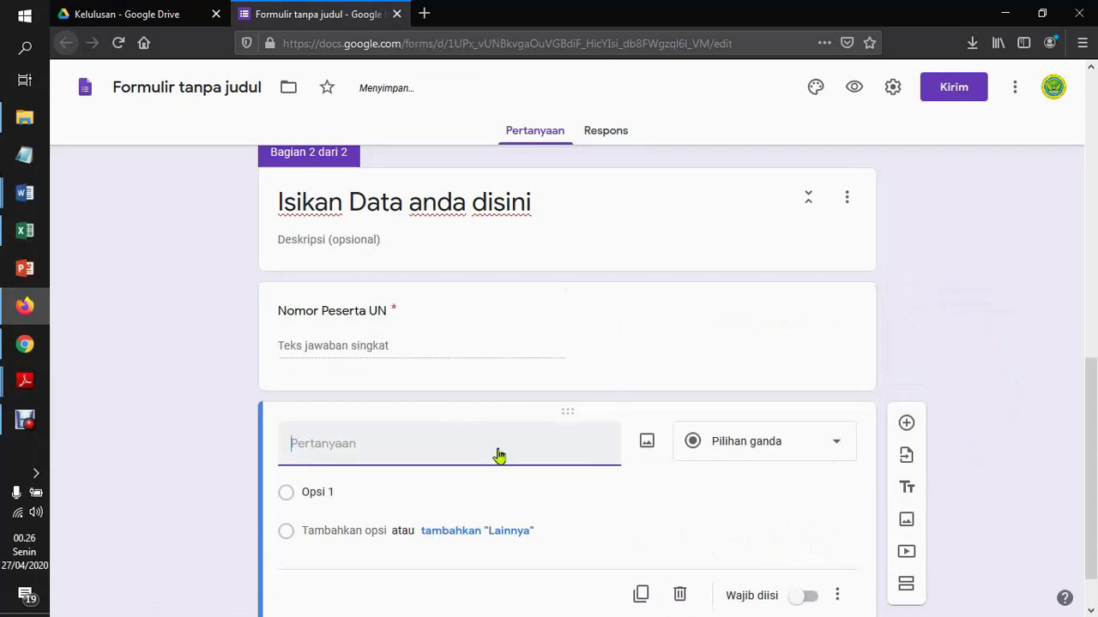
type("Email")
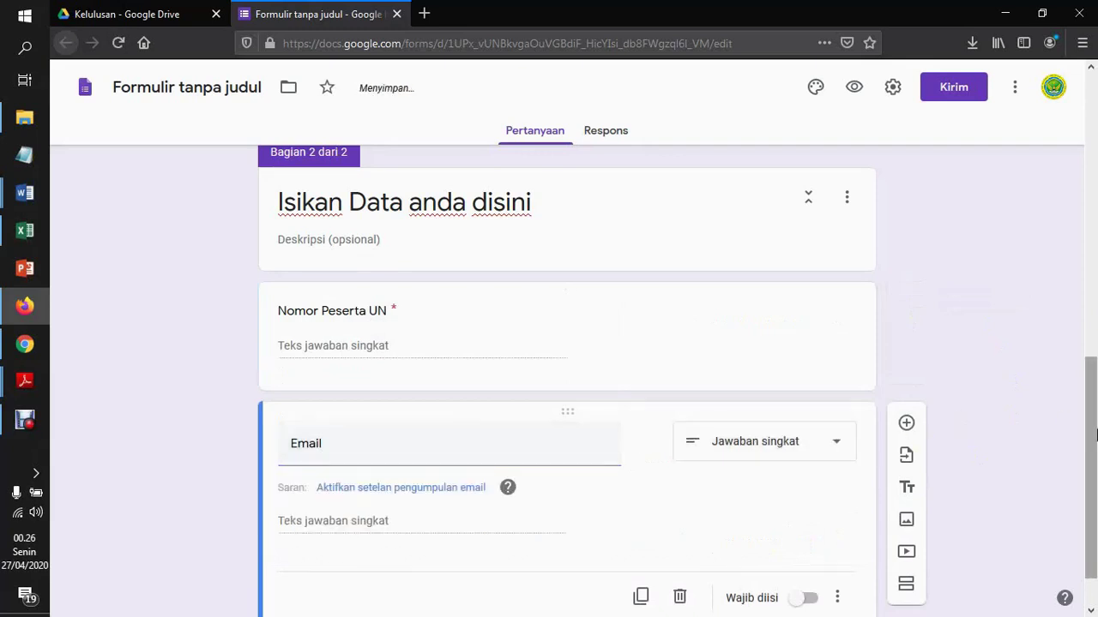
scroll(958, 420, "down", 1)
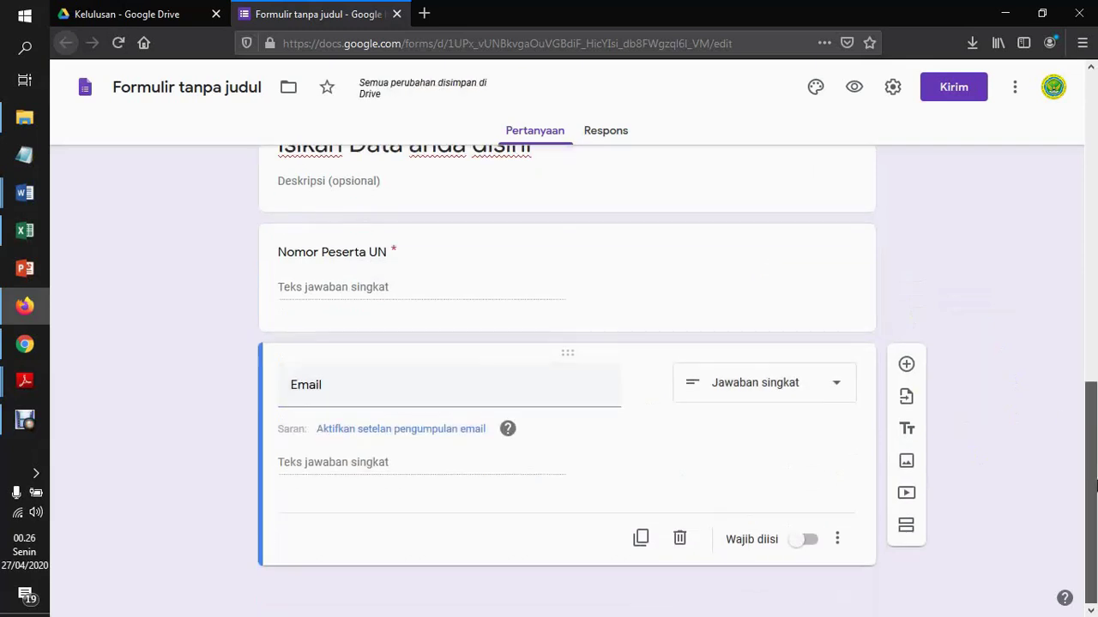
left_click(807, 540)
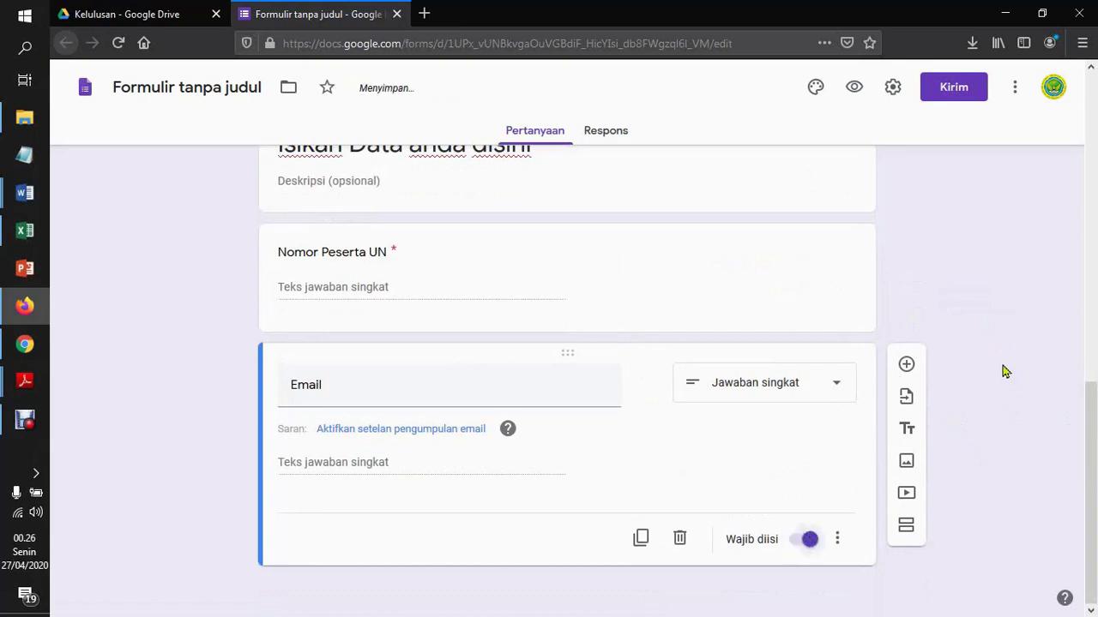
left_click_drag(1093, 477, 1092, 411)
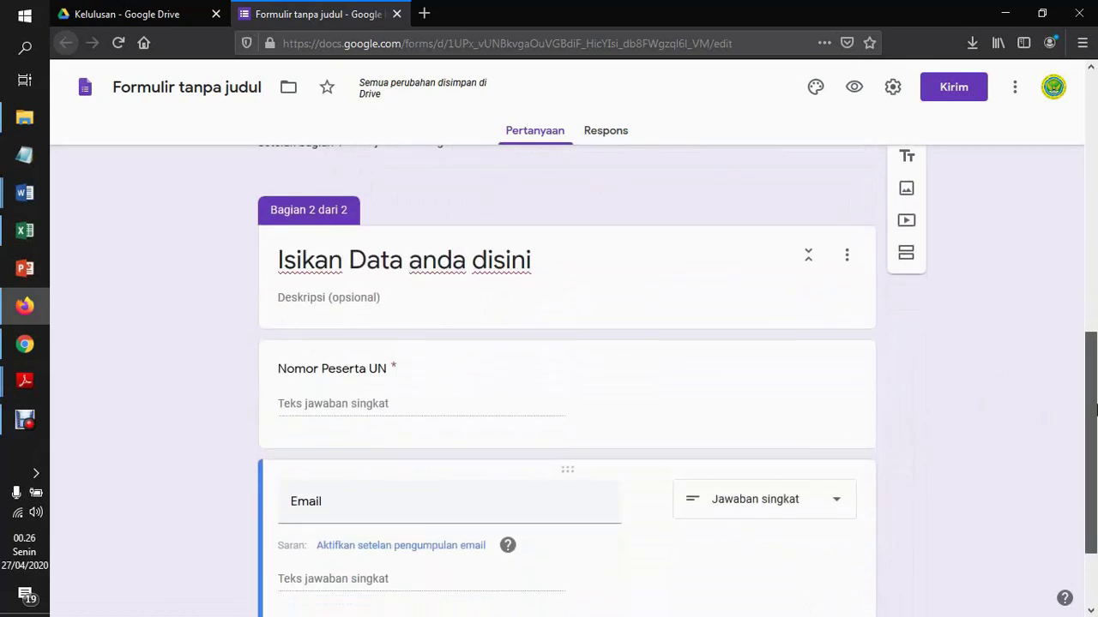
Save the Presentation confirmation message 'Data anda sudah diterima, silakan cek kotak masuk email anda dan download SKL anda, terima kasih'
left_click(892, 88)
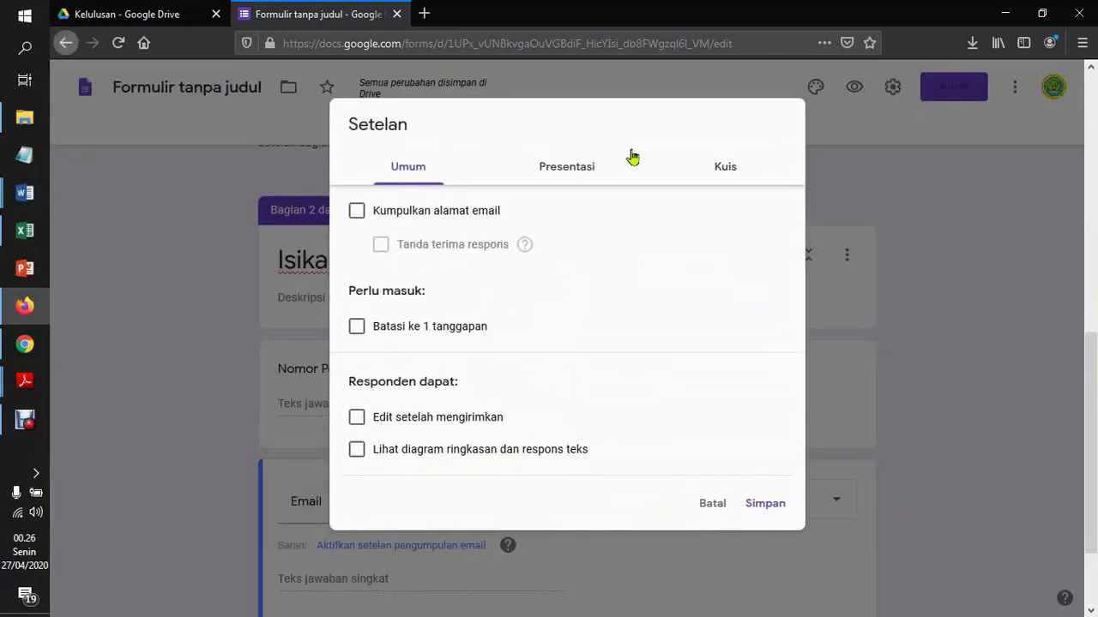
left_click(568, 176)
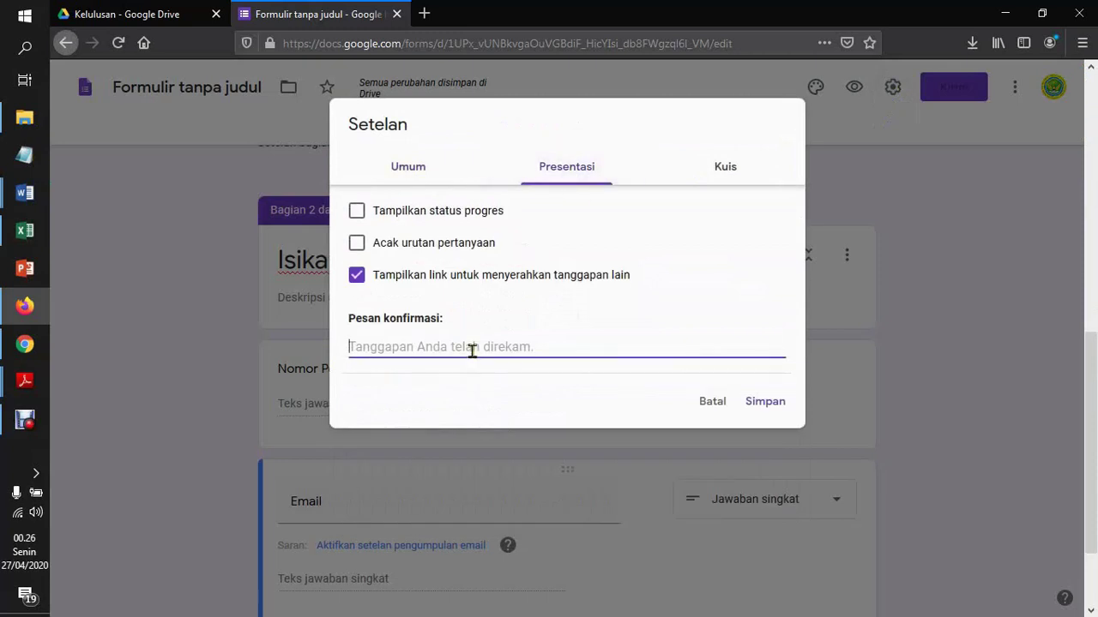
type("Terima")
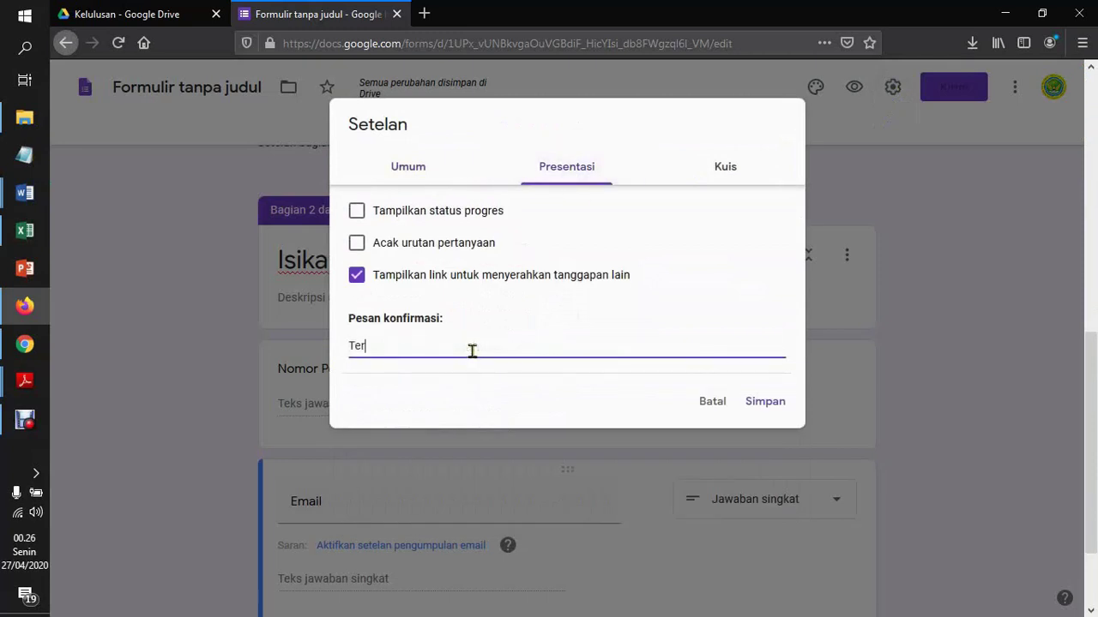
key("BackSpace")
key("BackSpace")
key("BackSpace")
key("BackSpace")
key("BackSpace")
key("BackSpace")
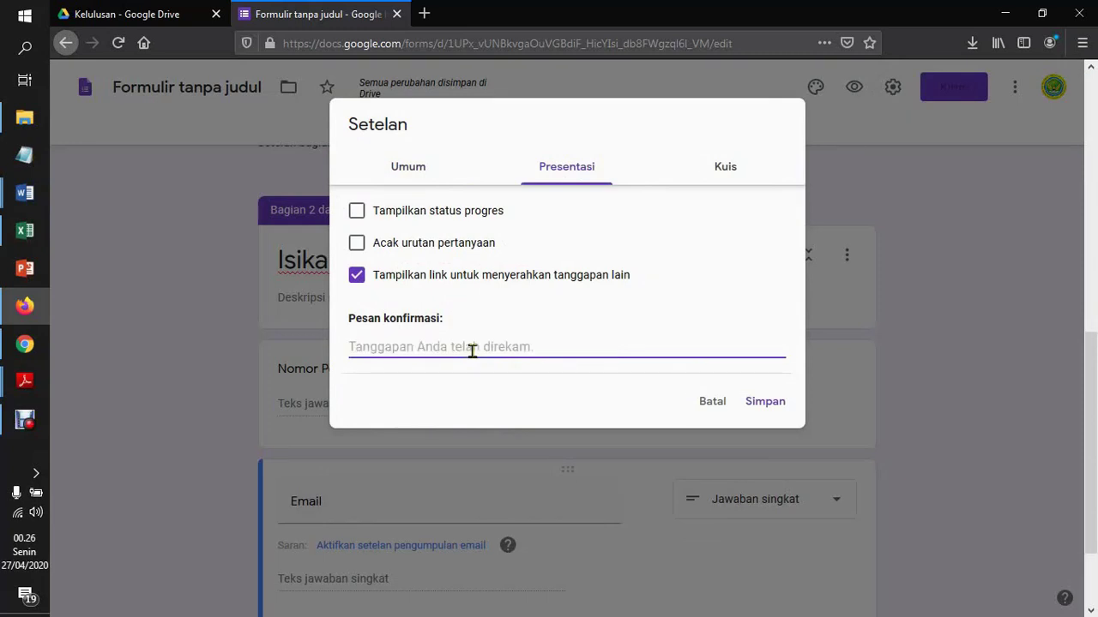
type("Data anda sudah diterim")
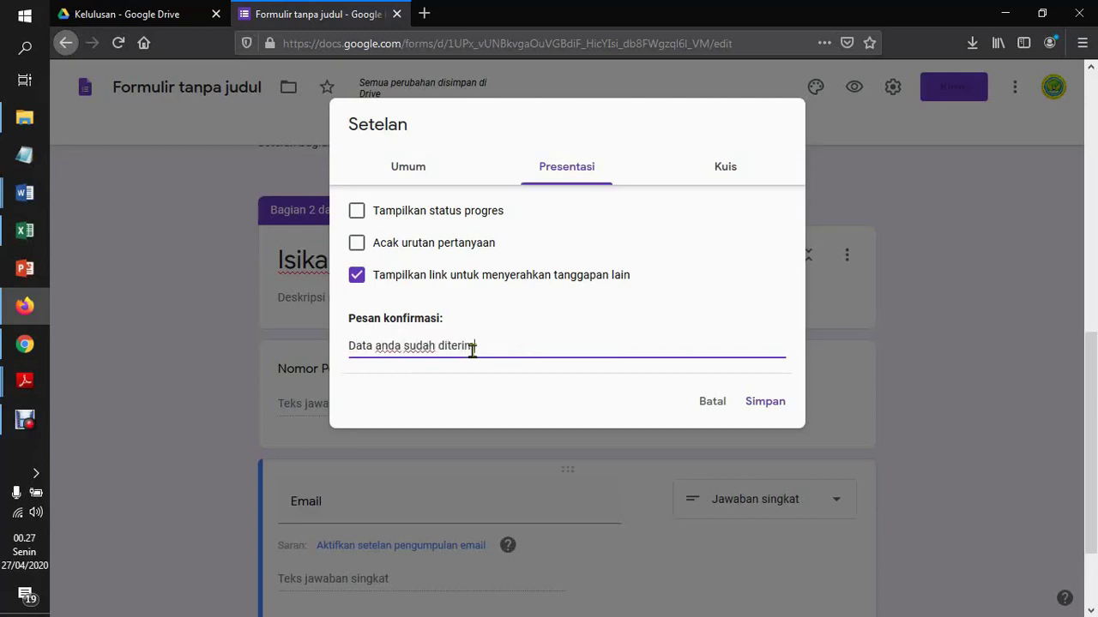
type("a, silakan cek kotak")
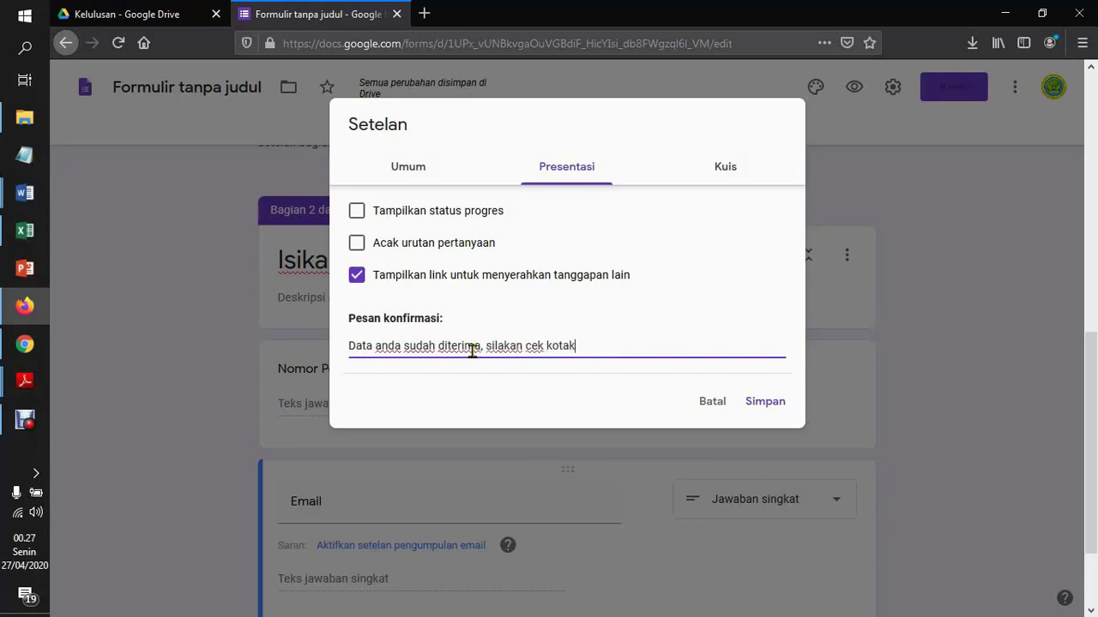
type(" masuk email anda dan download SKL")
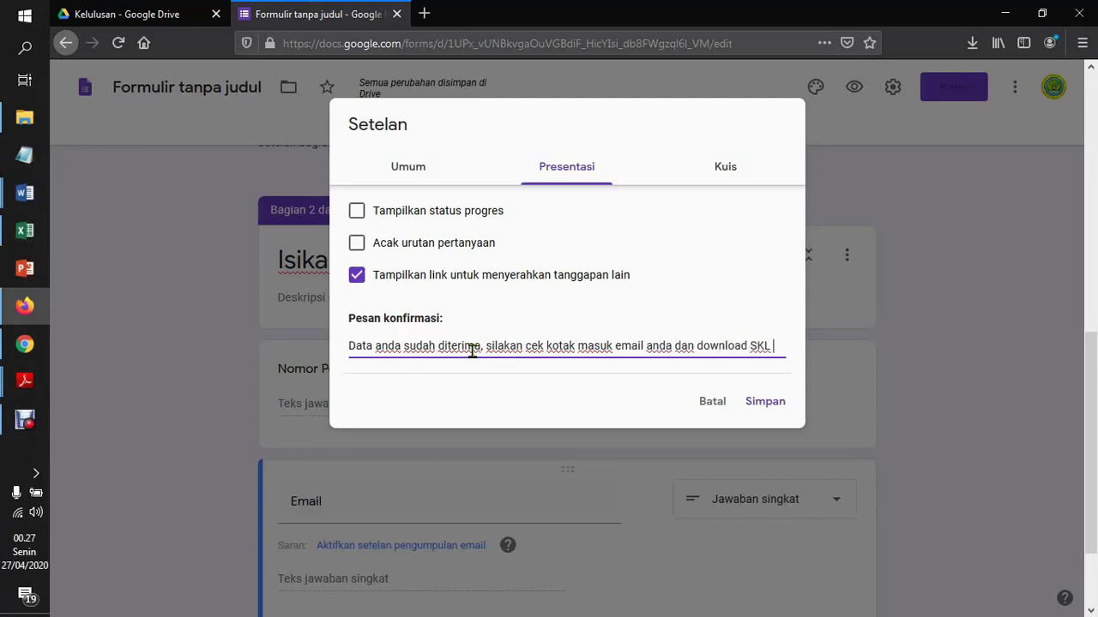
type("anda")
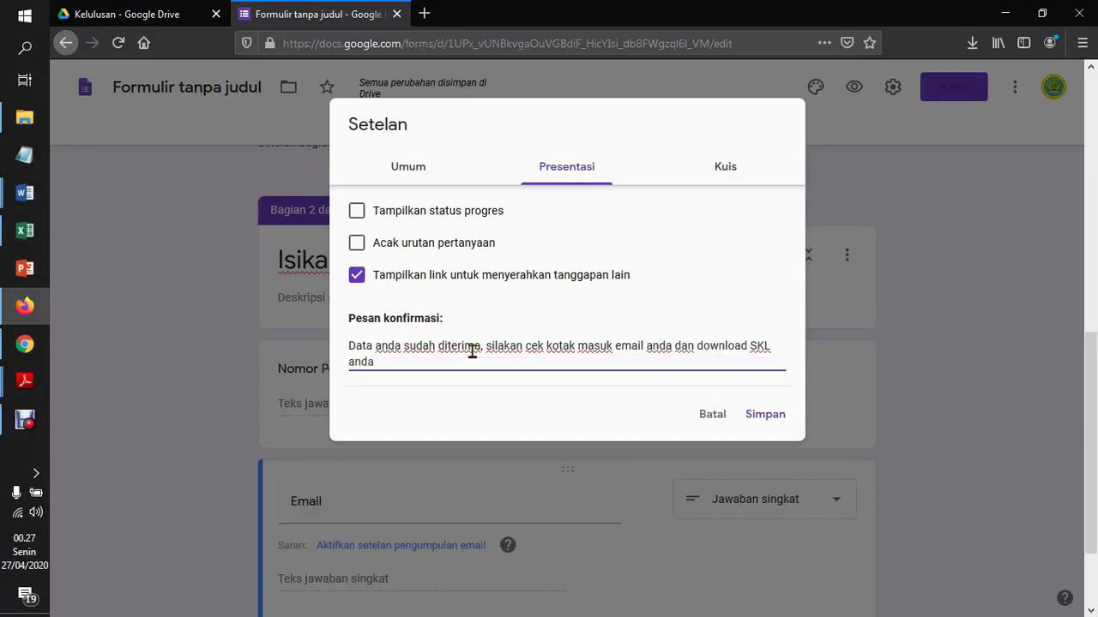
type(", terima kasih")
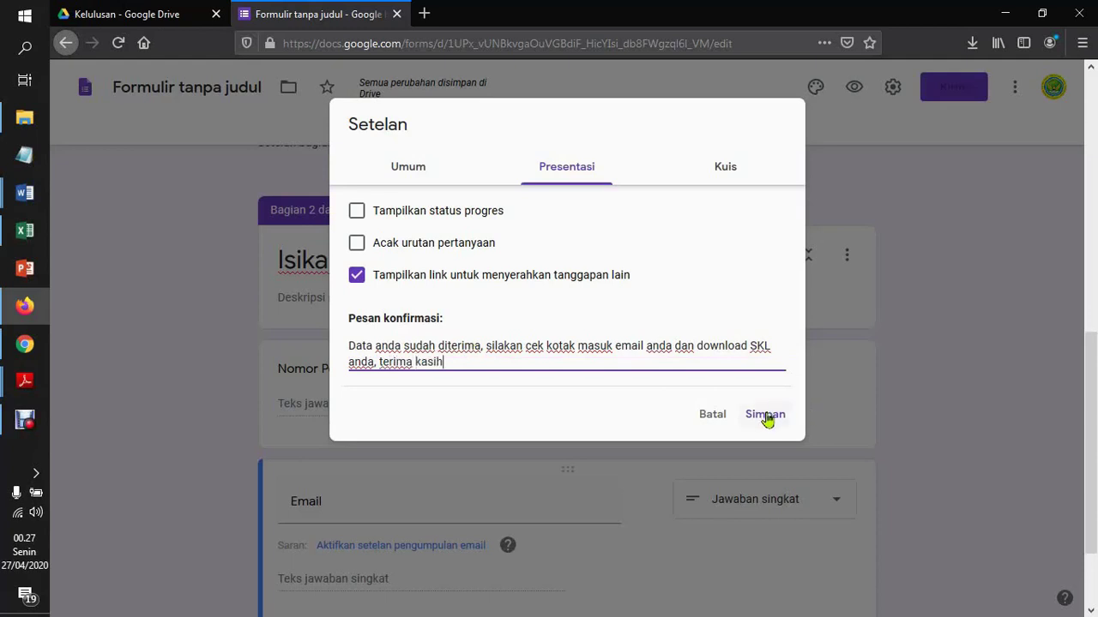
left_click(765, 416)
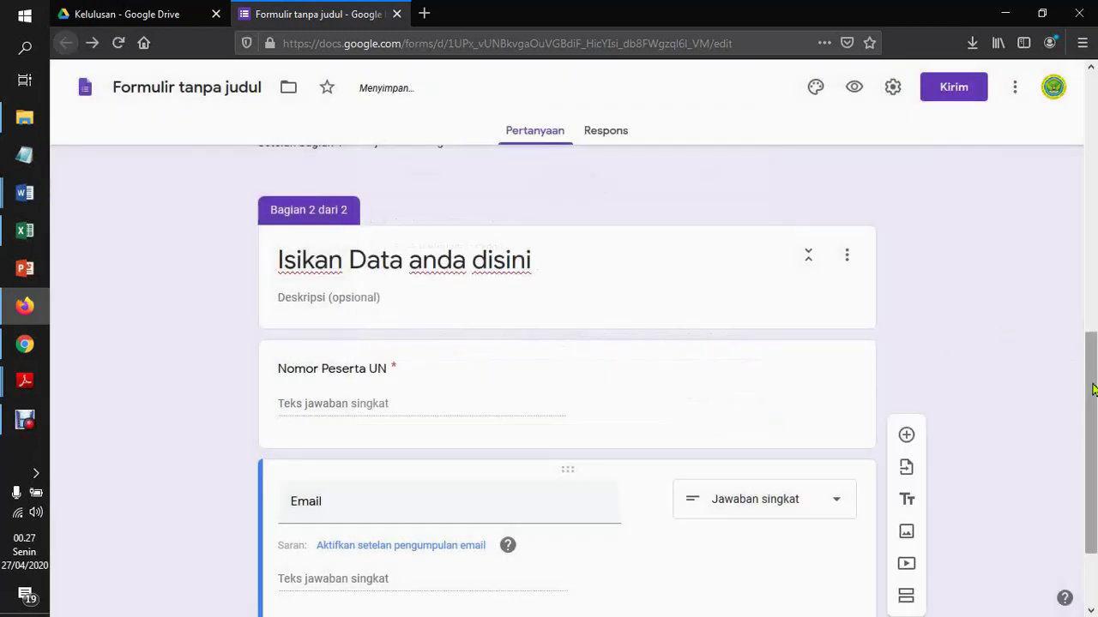
left_click_drag(1089, 373, 1078, 248)
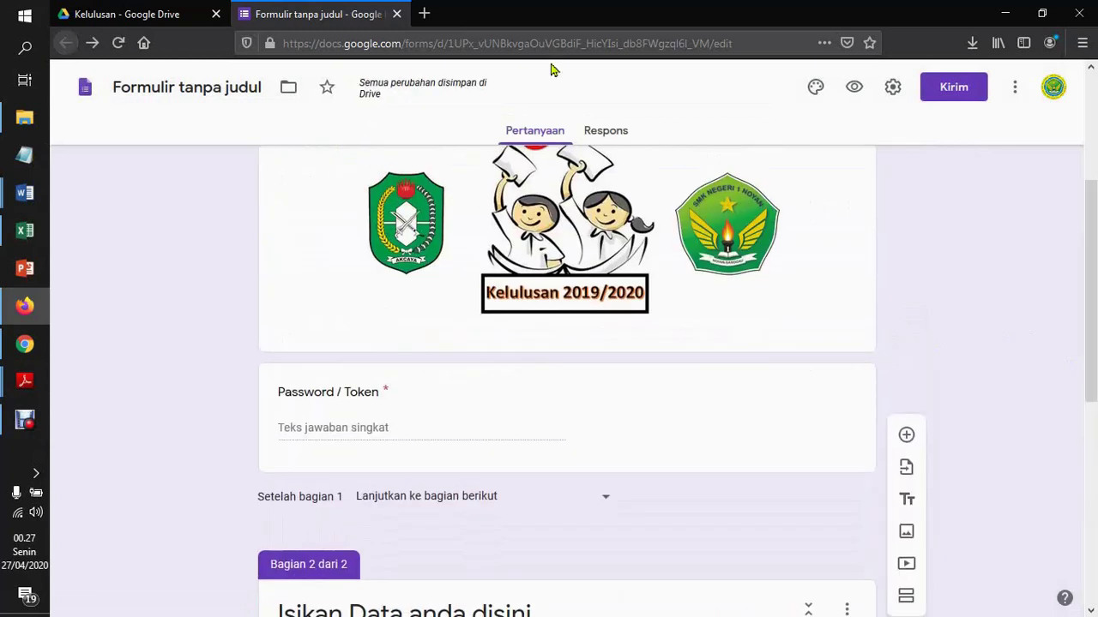
Select the form file in Drive and highlight the Respon formulir google step in the notes
left_click(119, 11)
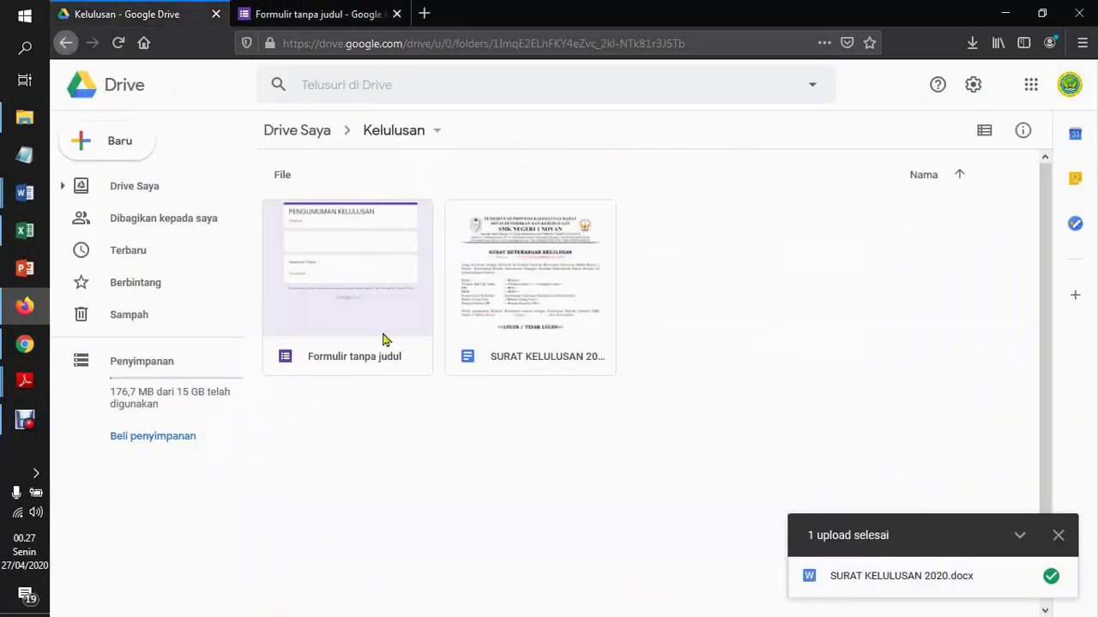
left_click(359, 283)
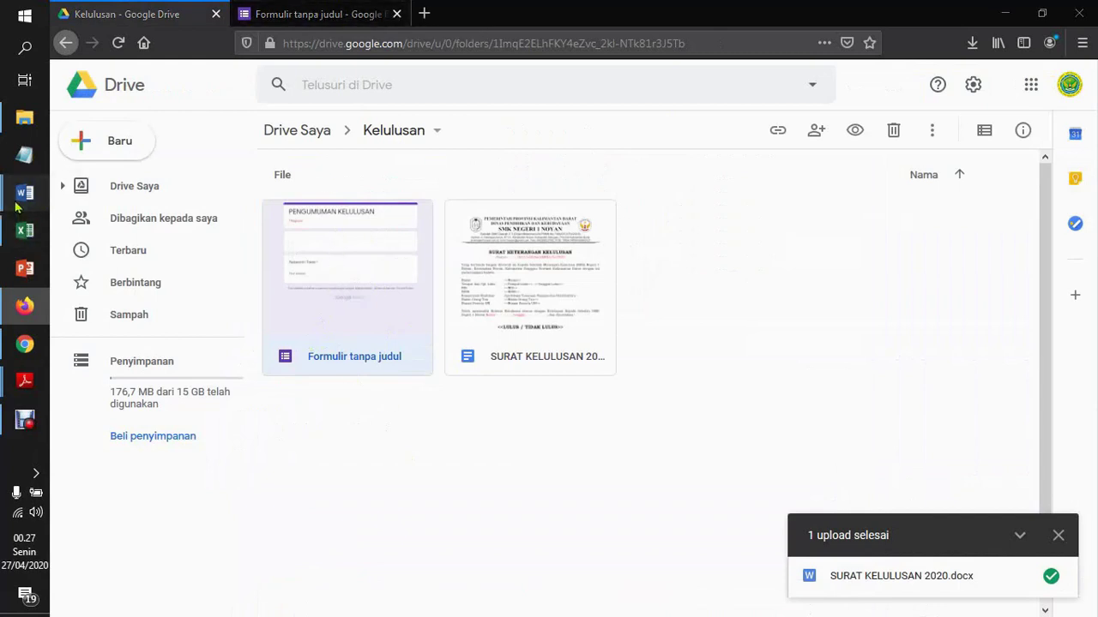
mouse_move(19, 203)
left_click(114, 161)
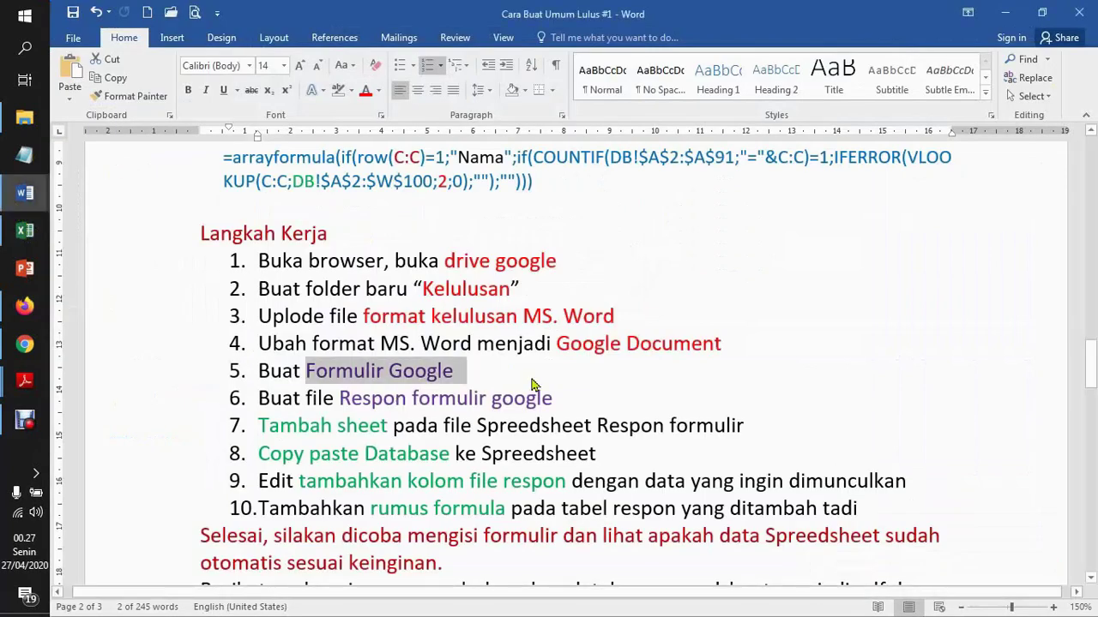
left_click(458, 396)
left_click_drag(339, 396, 515, 401)
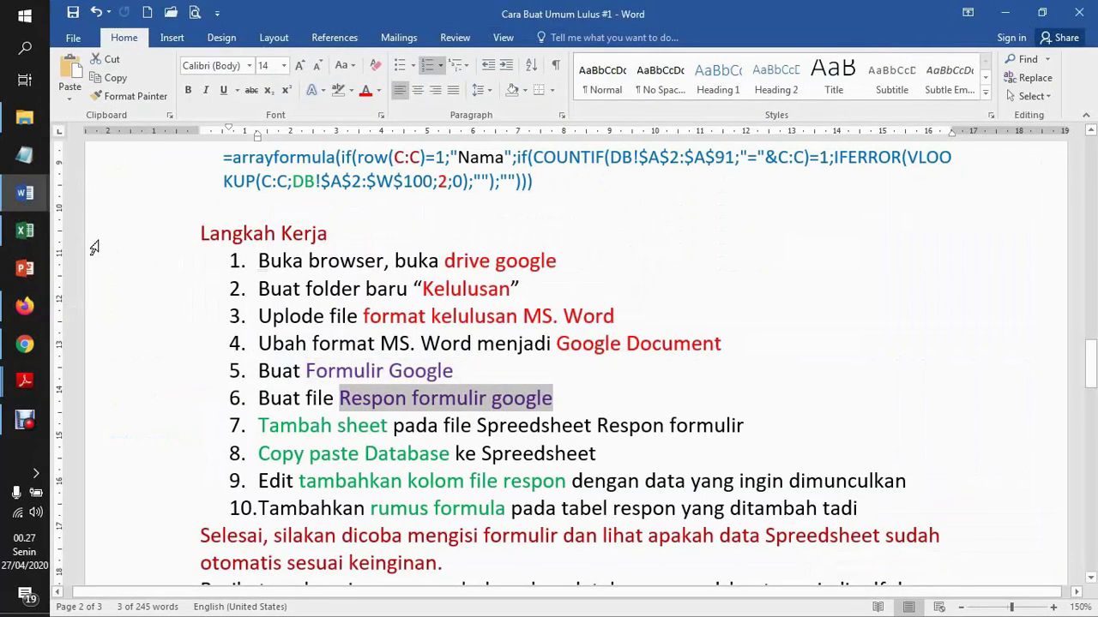
Deselect the form file in Kelulusan and return to the form editor
left_click(24, 305)
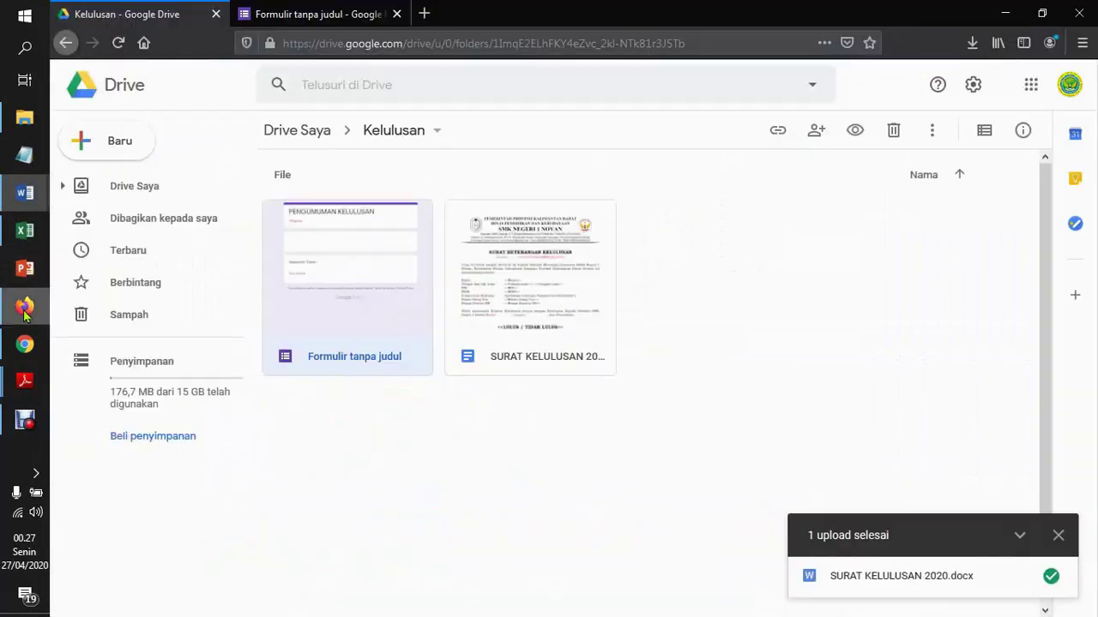
left_click(480, 473)
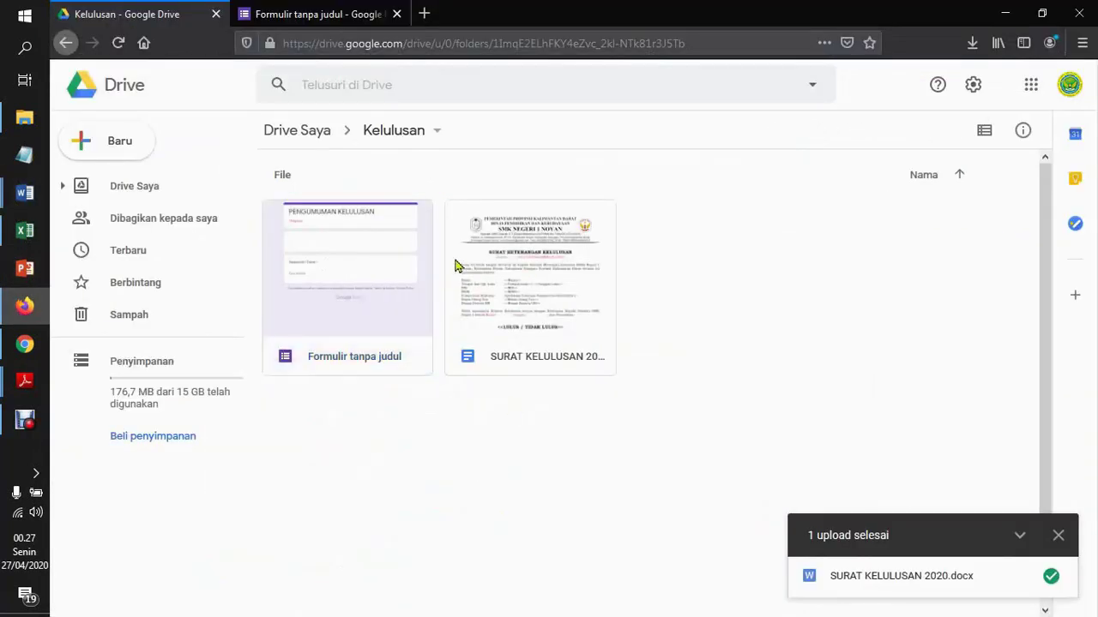
left_click(325, 10)
left_click_drag(1089, 245, 1089, 110)
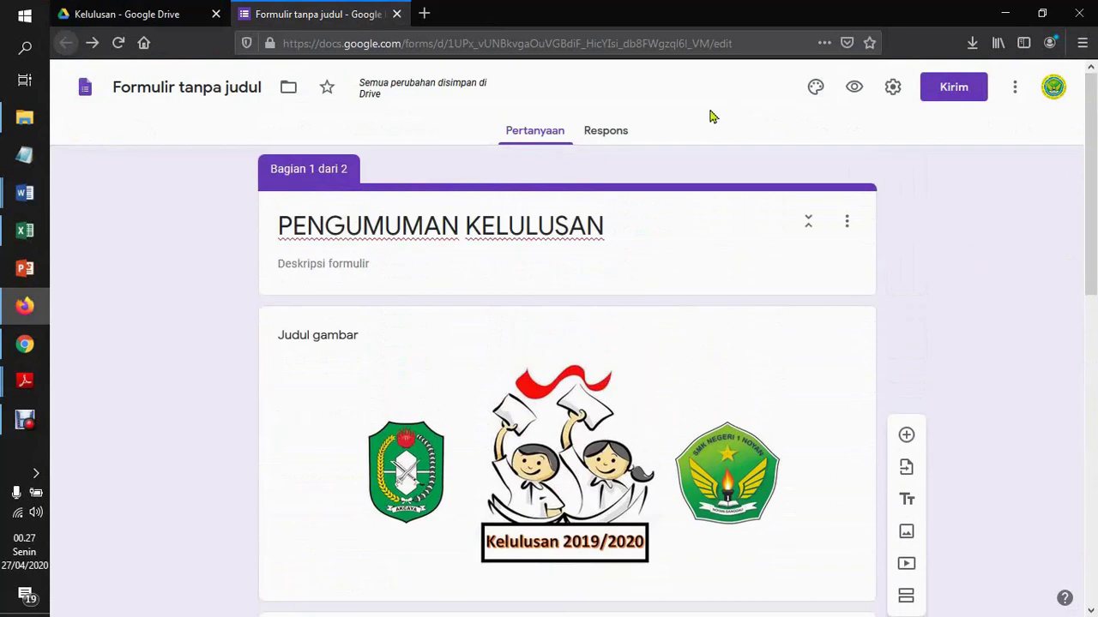
Link the form's responses to a new spreadsheet named 'Respon SKL', then return to the Kelulusan Drive folder
left_click(606, 132)
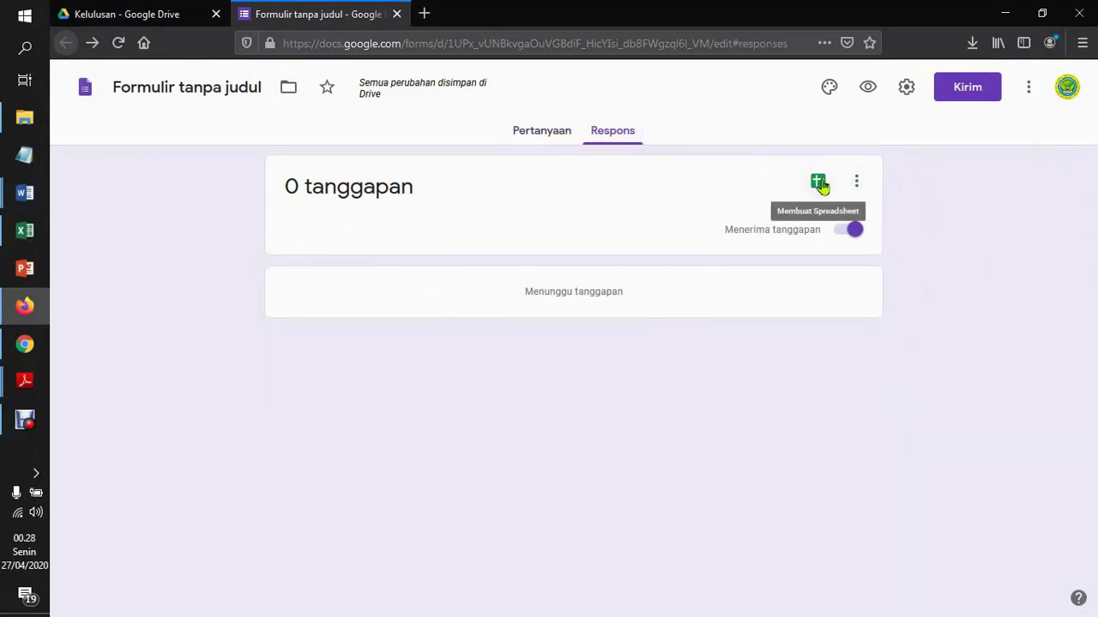
left_click(819, 183)
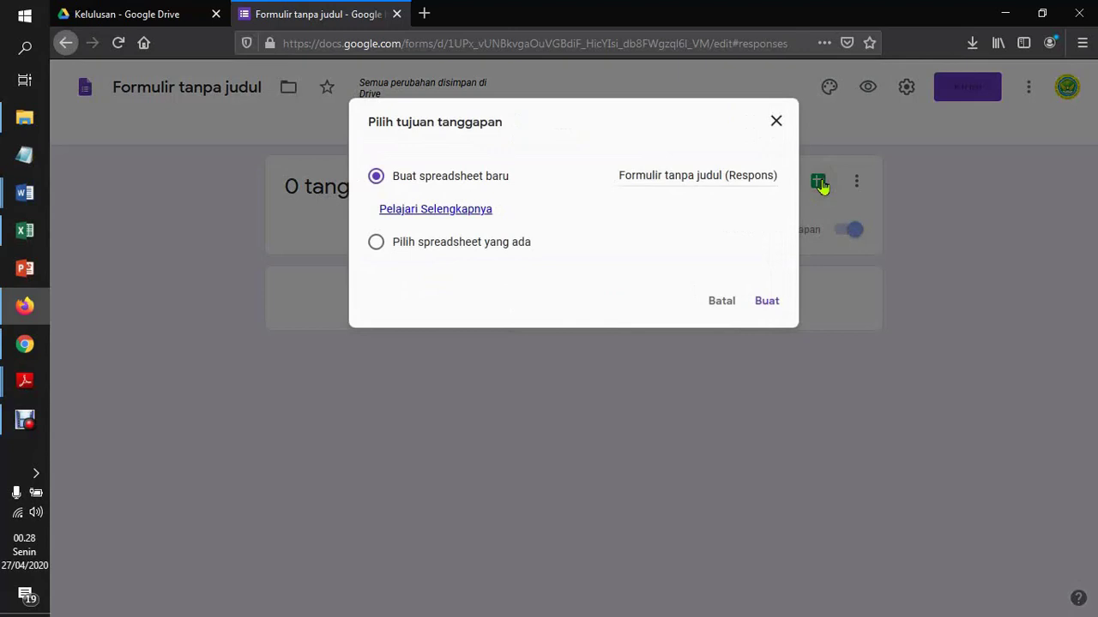
left_click(643, 174)
triple_click(643, 173)
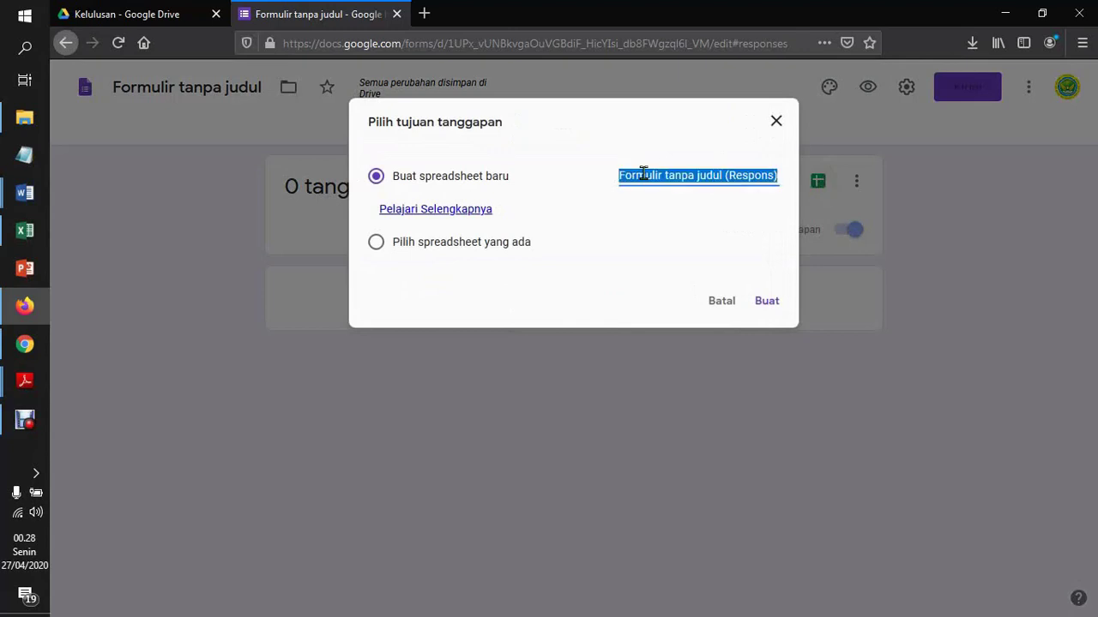
type("Respon SKL")
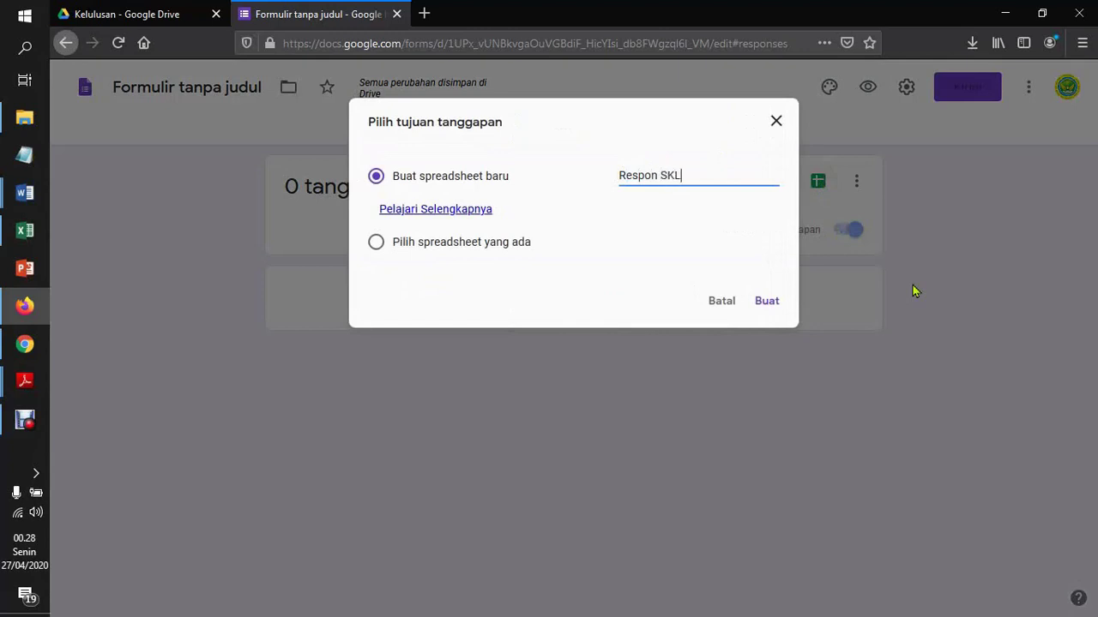
left_click(768, 307)
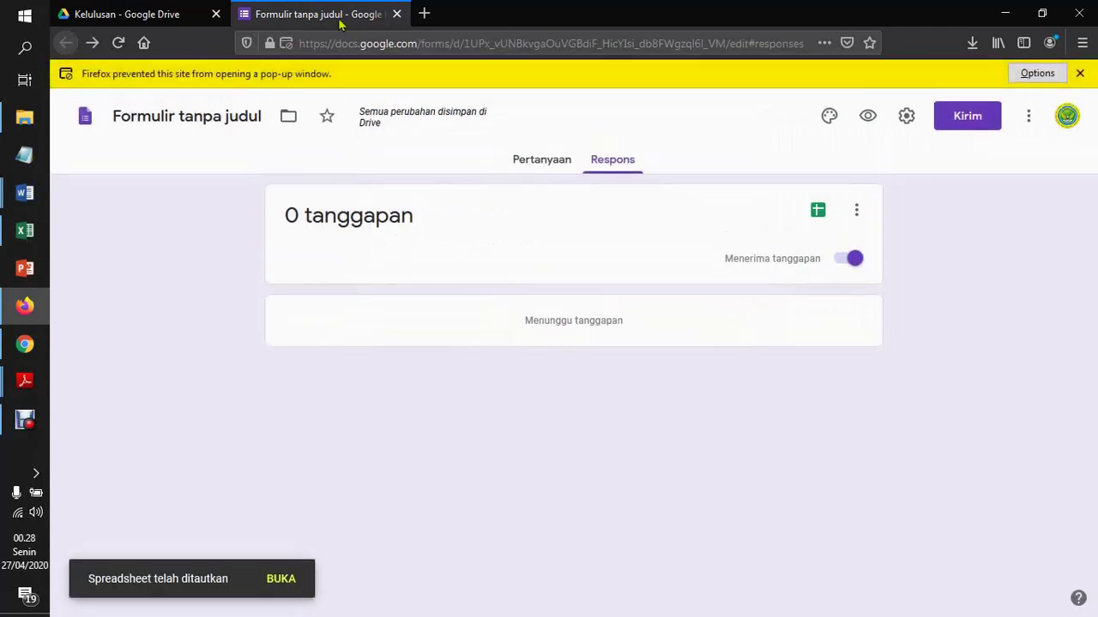
left_click(137, 12)
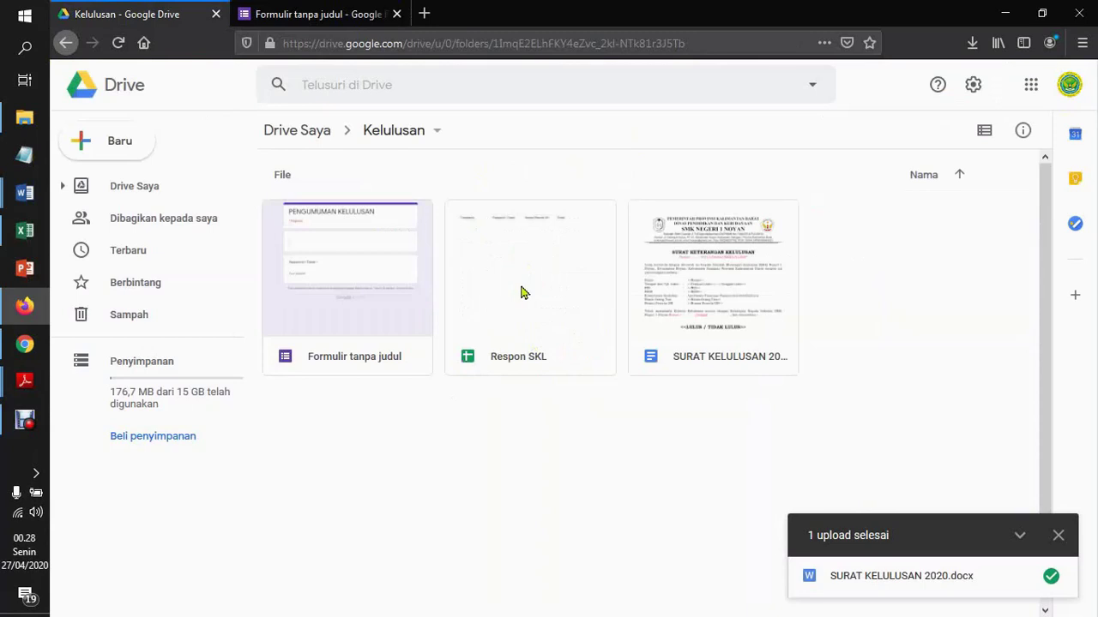
Check the form, Respon SKL and letter files in Kelulusan, then close the form editor tab
left_click(521, 292)
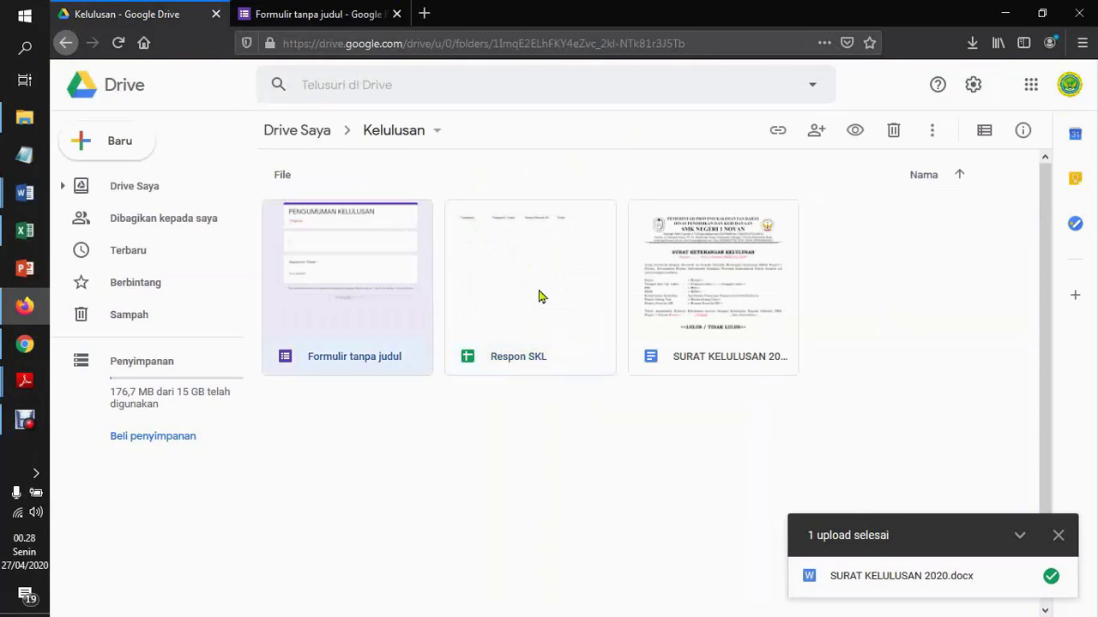
left_click_drag(796, 447, 312, 242)
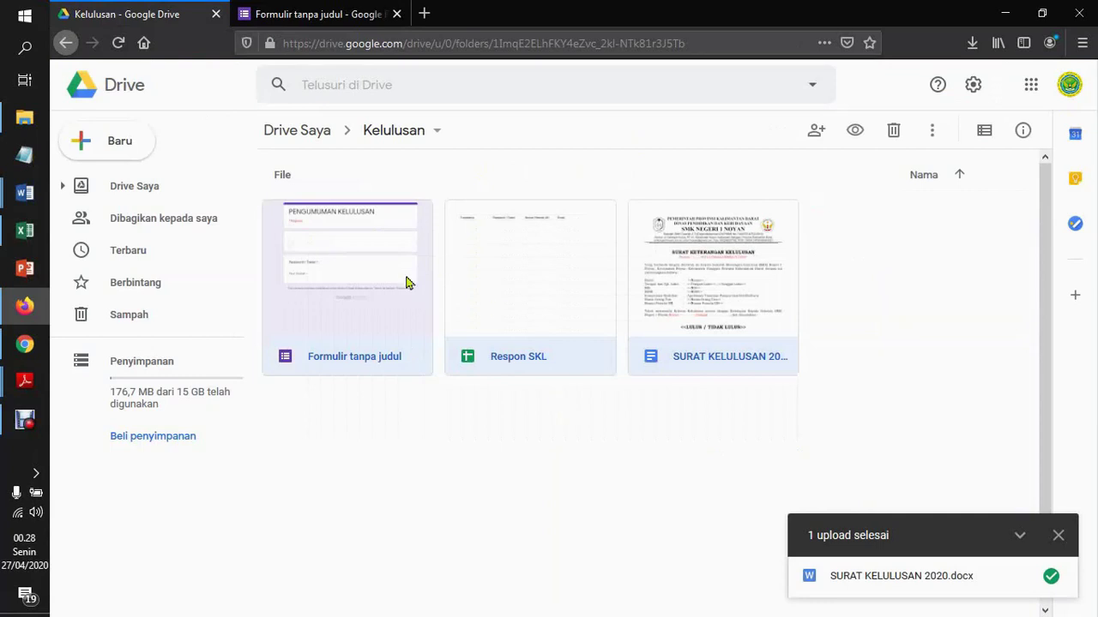
left_click(359, 325)
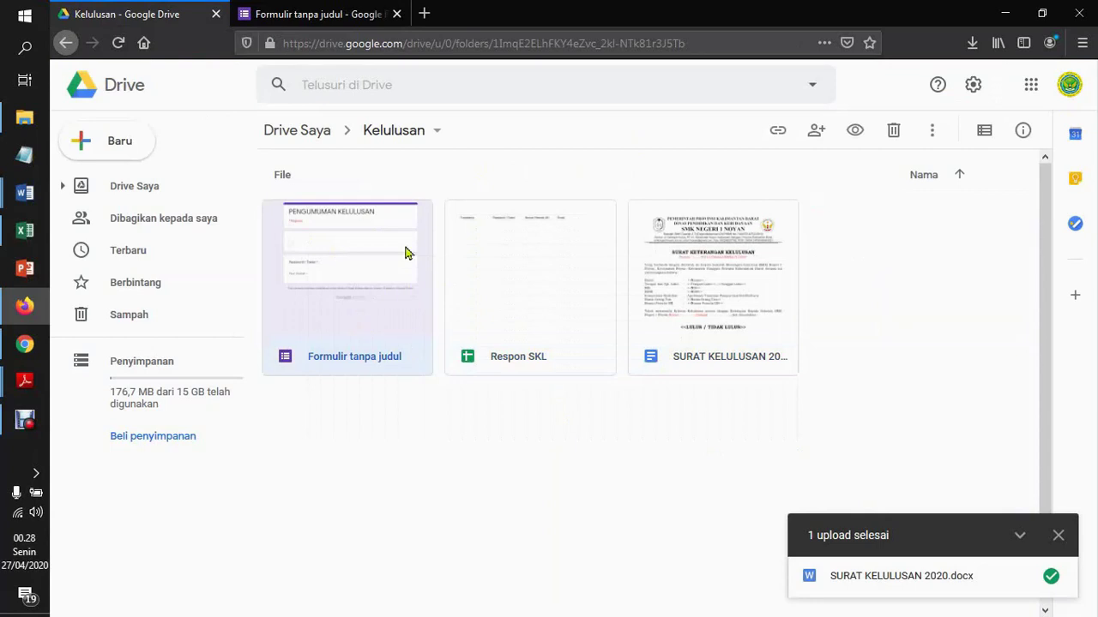
left_click(533, 278)
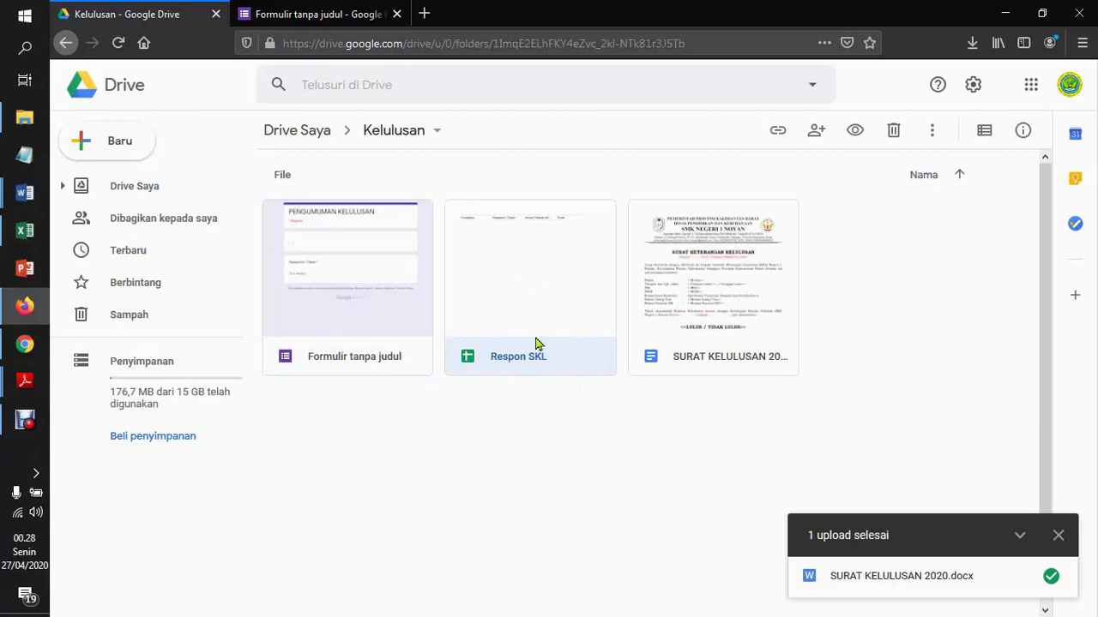
left_click(726, 292)
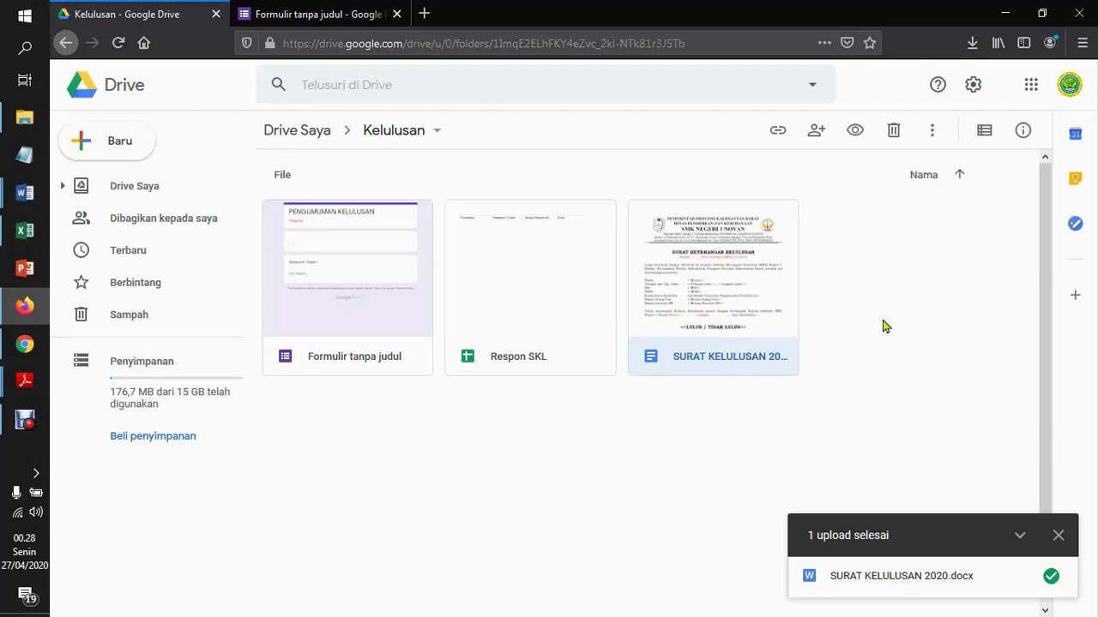
left_click(828, 403)
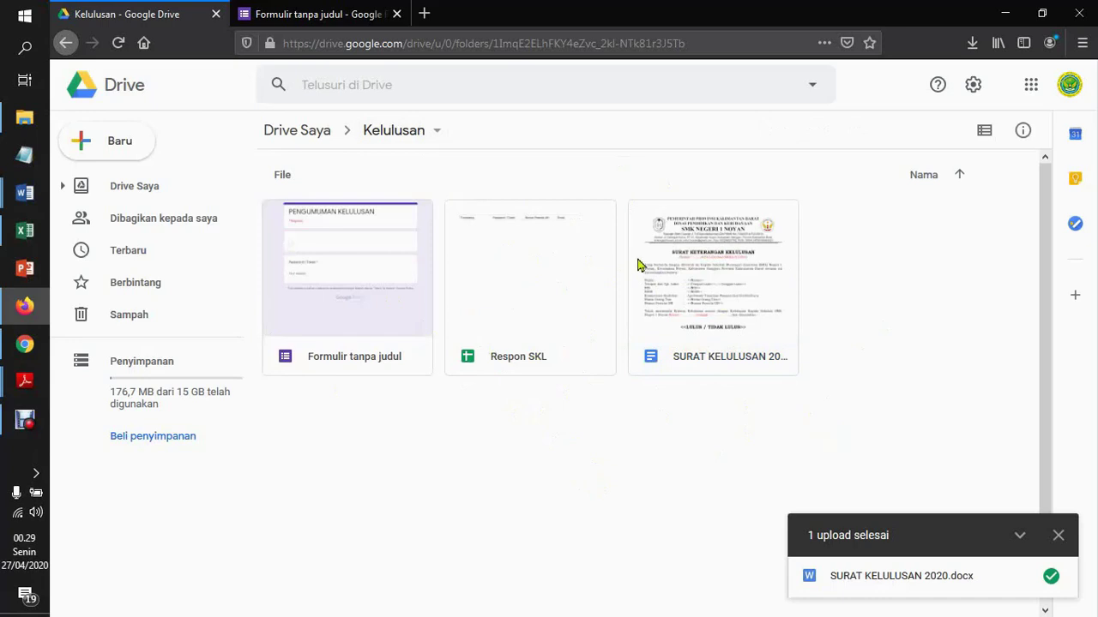
left_click(340, 18)
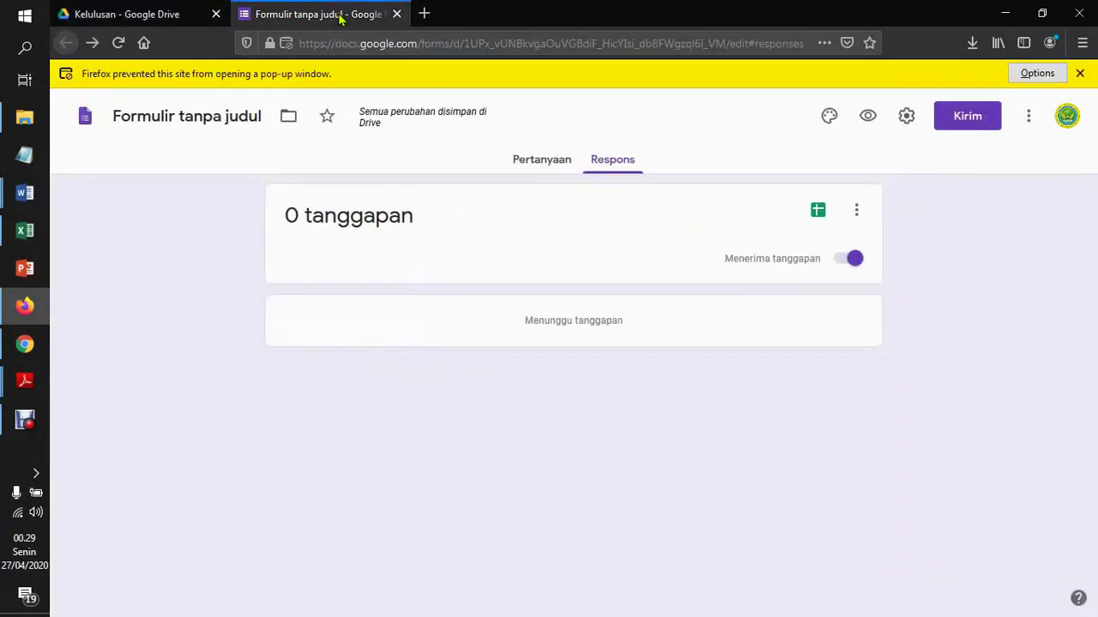
left_click(396, 13)
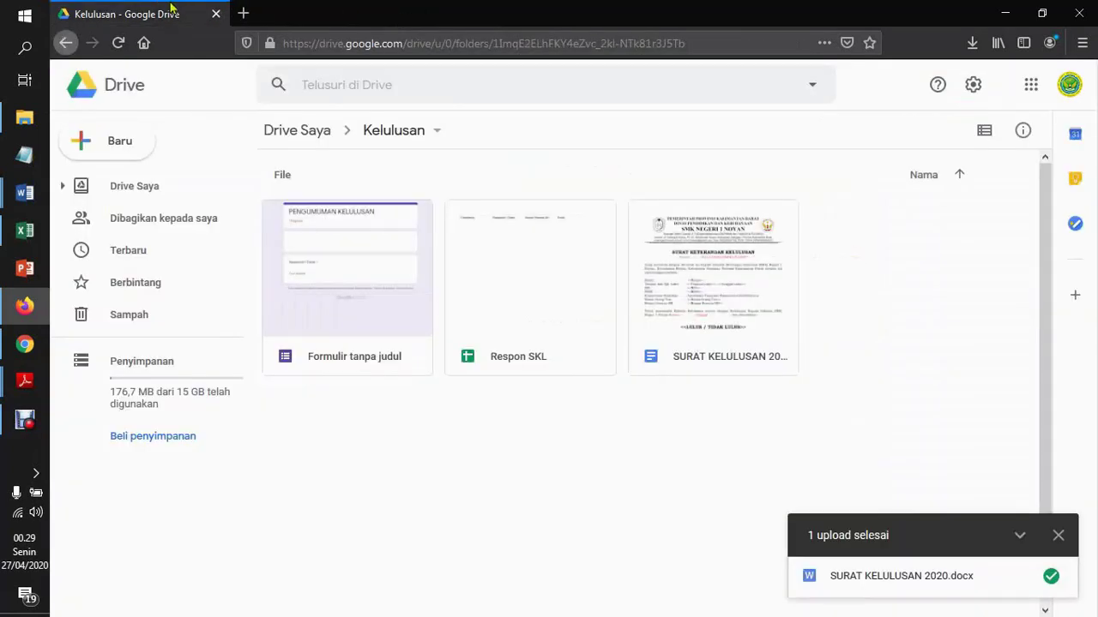
Reopen the PENGUMUMAN KELULUSAN form from the folder and show its share link
double_click(383, 254)
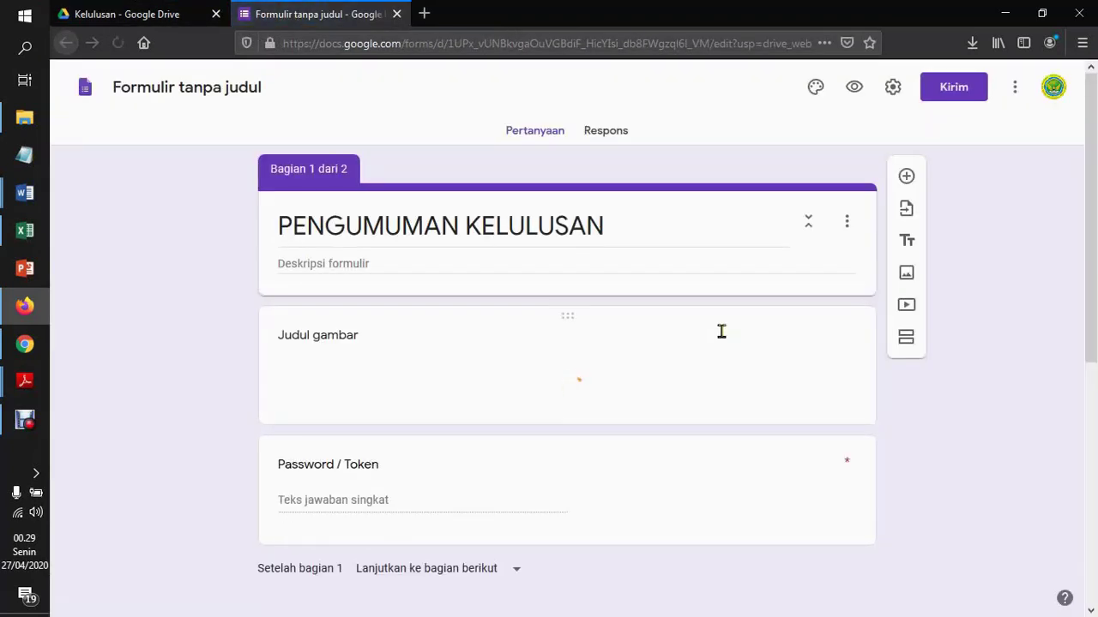
left_click(892, 89)
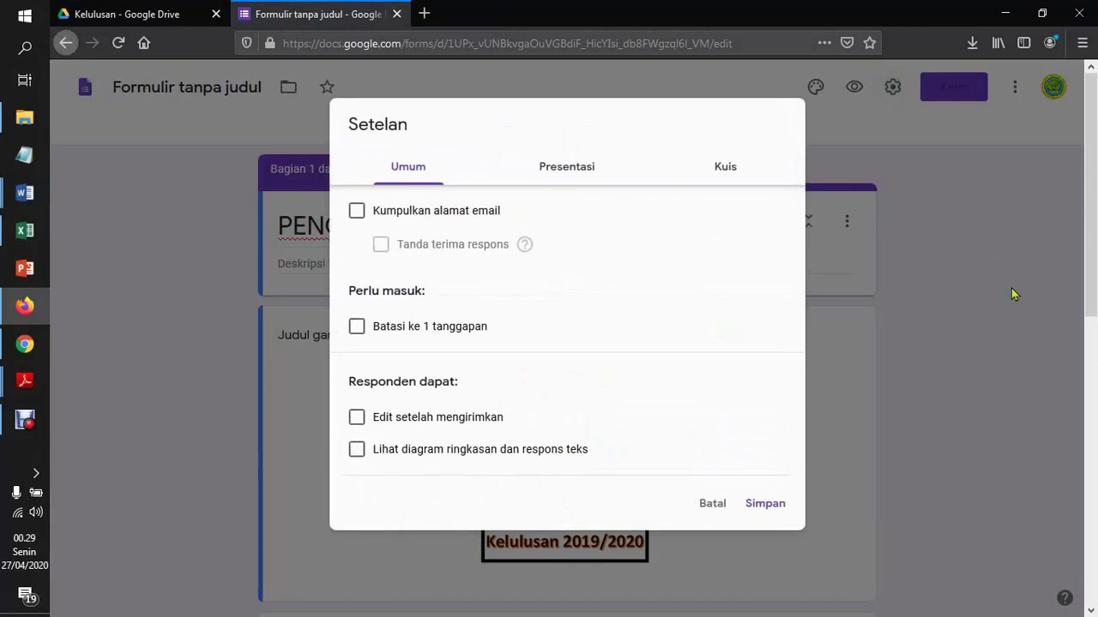
left_click(712, 506)
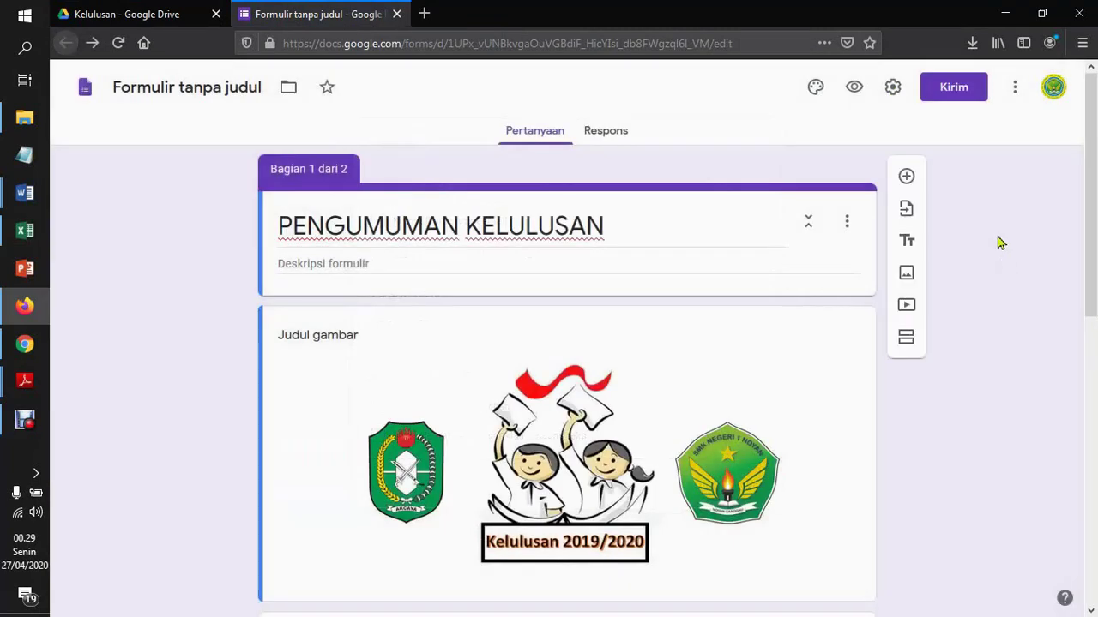
left_click(954, 89)
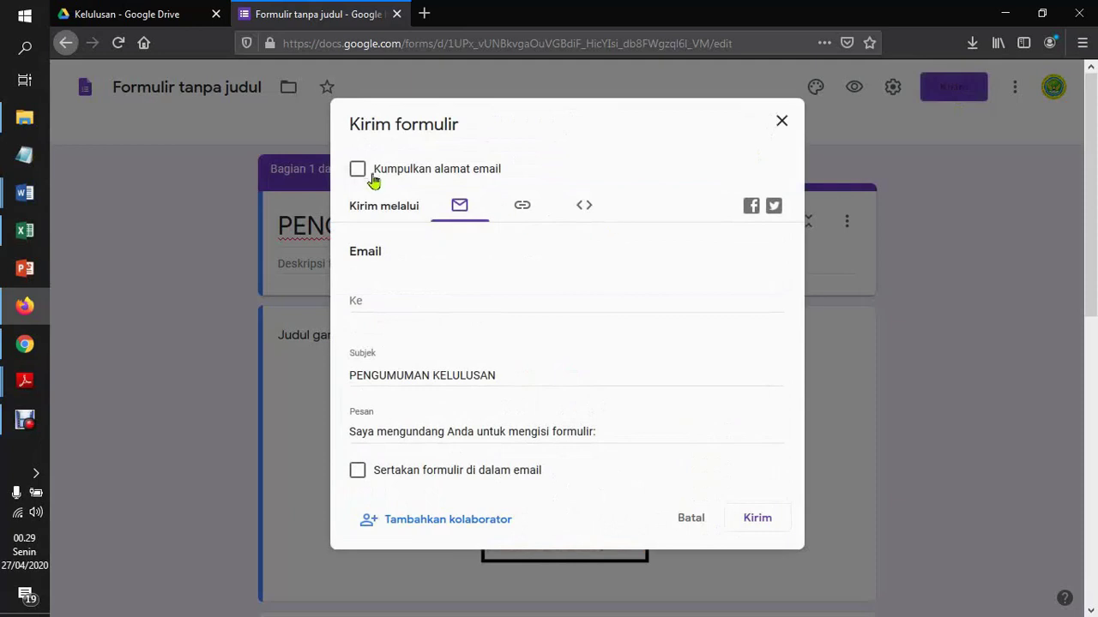
left_click(525, 211)
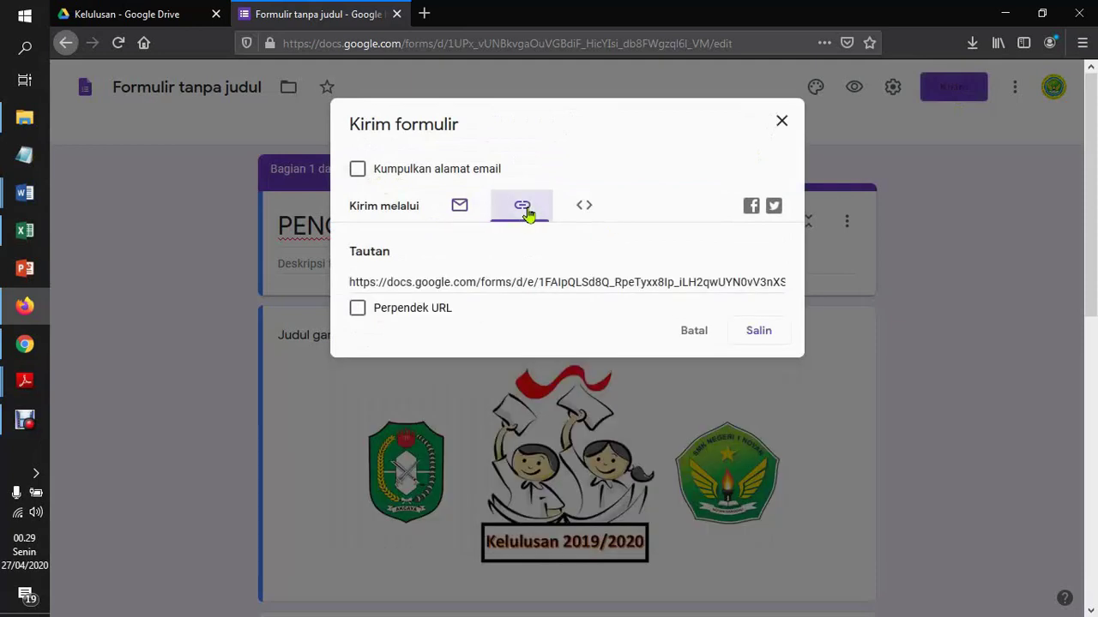
Leave e-mail collection off, shorten the forms.gle link, copy it and paste it into Notepad
left_click(357, 172)
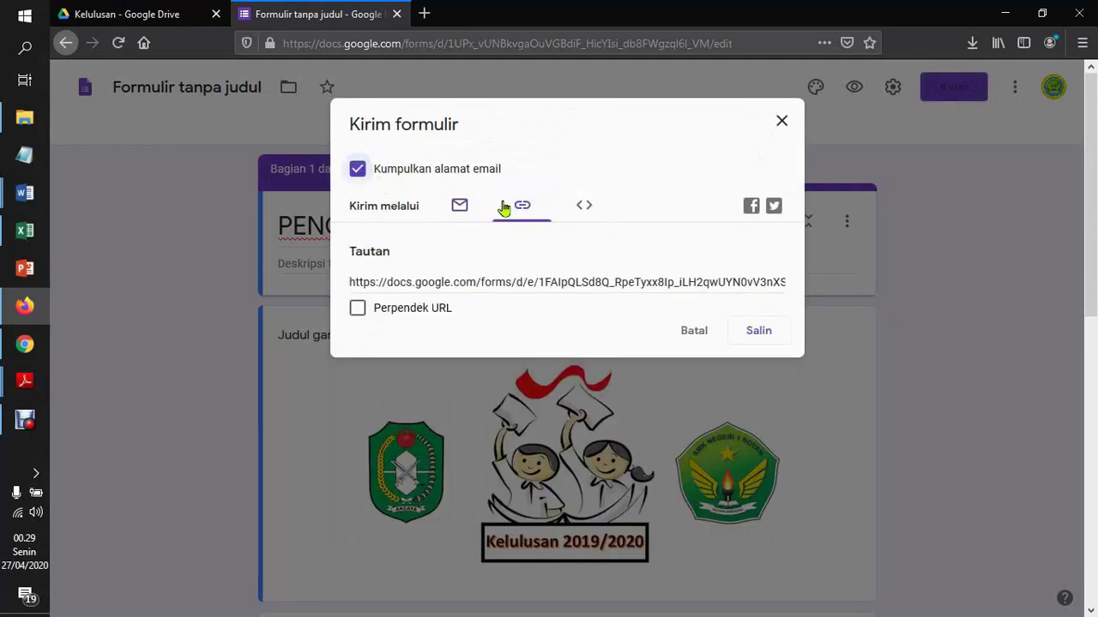
left_click(356, 174)
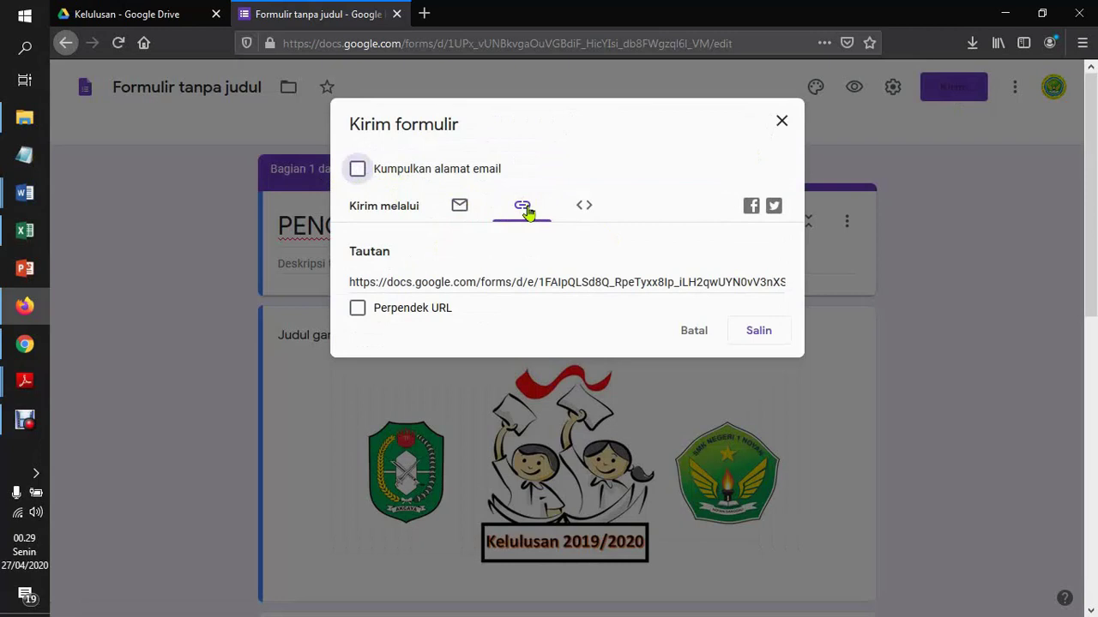
left_click(358, 312)
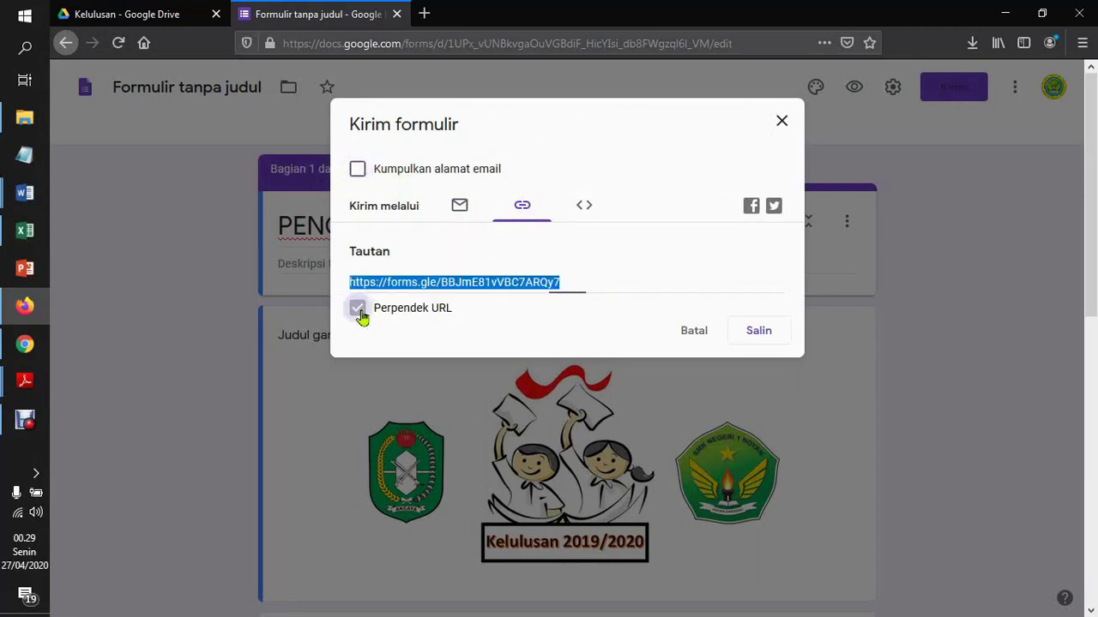
right_click(514, 278)
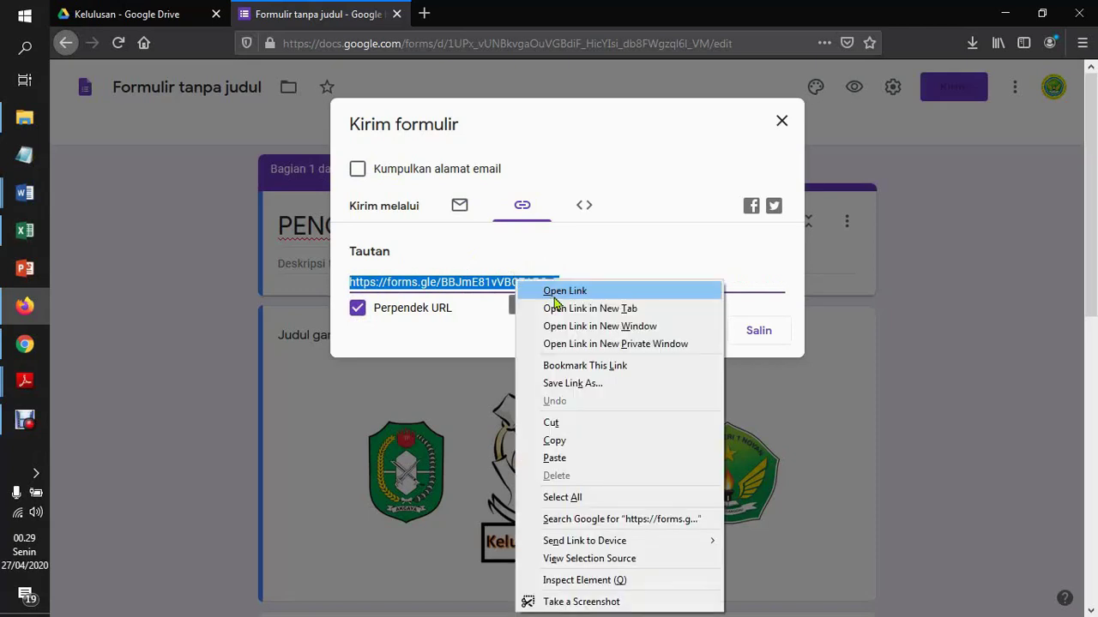
left_click(581, 442)
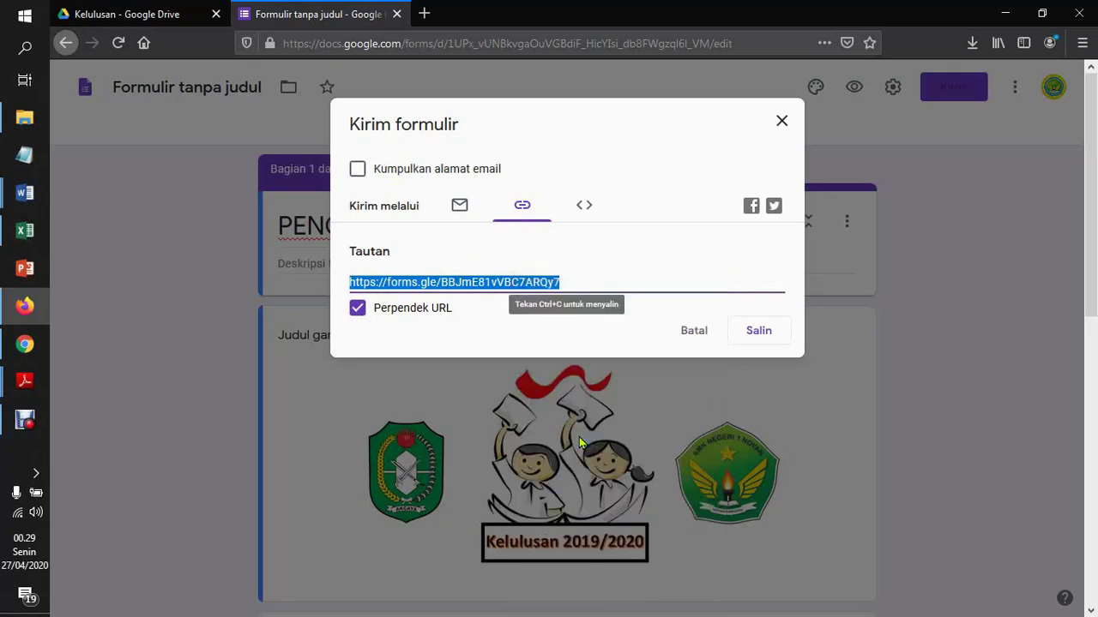
left_click(70, 184)
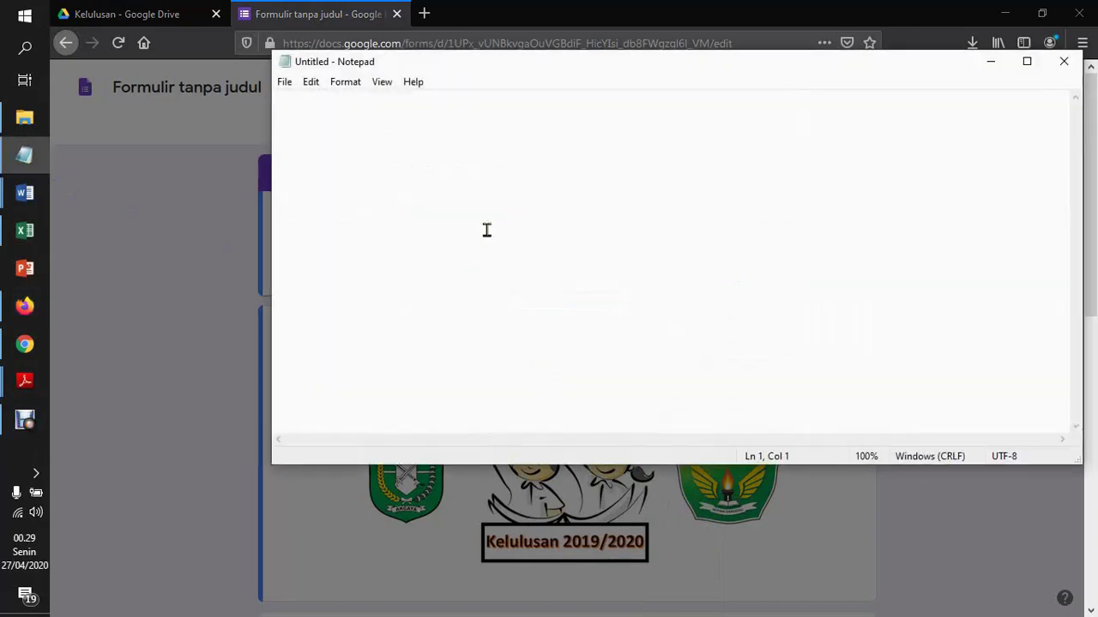
key("ctrl+v")
key("Return")
Close the sharing window and bring the Notepad note with the link forward
left_click(202, 228)
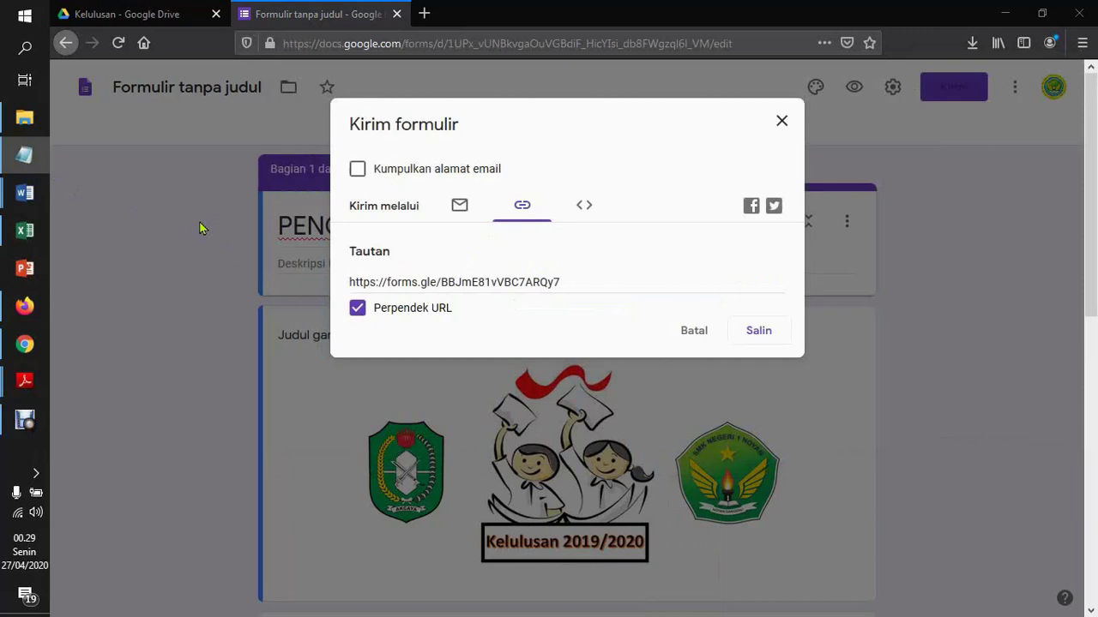
left_click(695, 333)
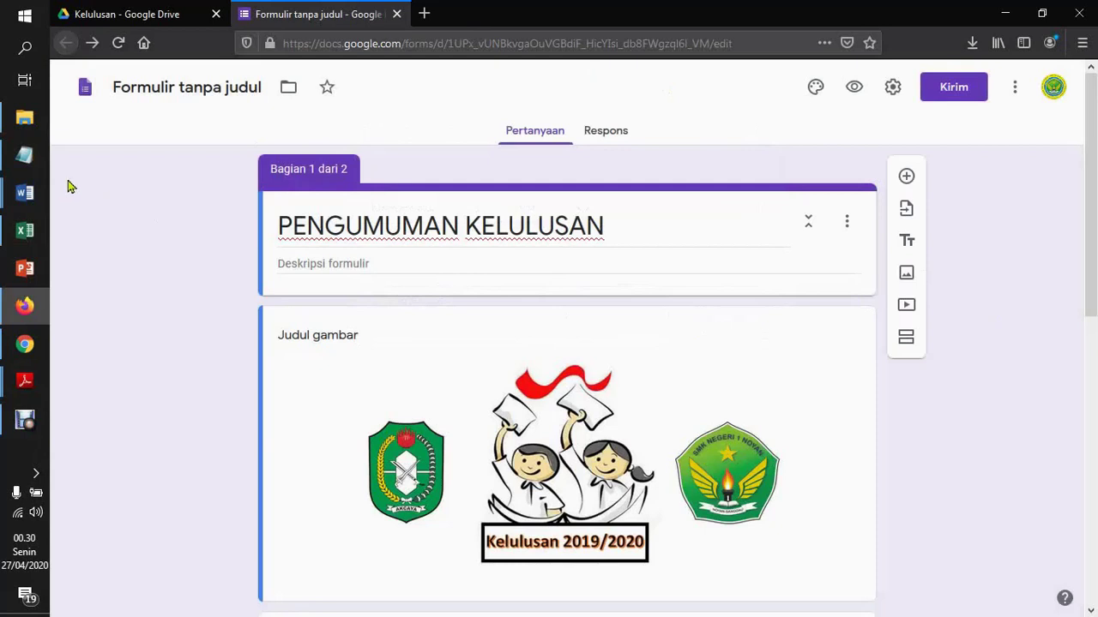
left_click(26, 158)
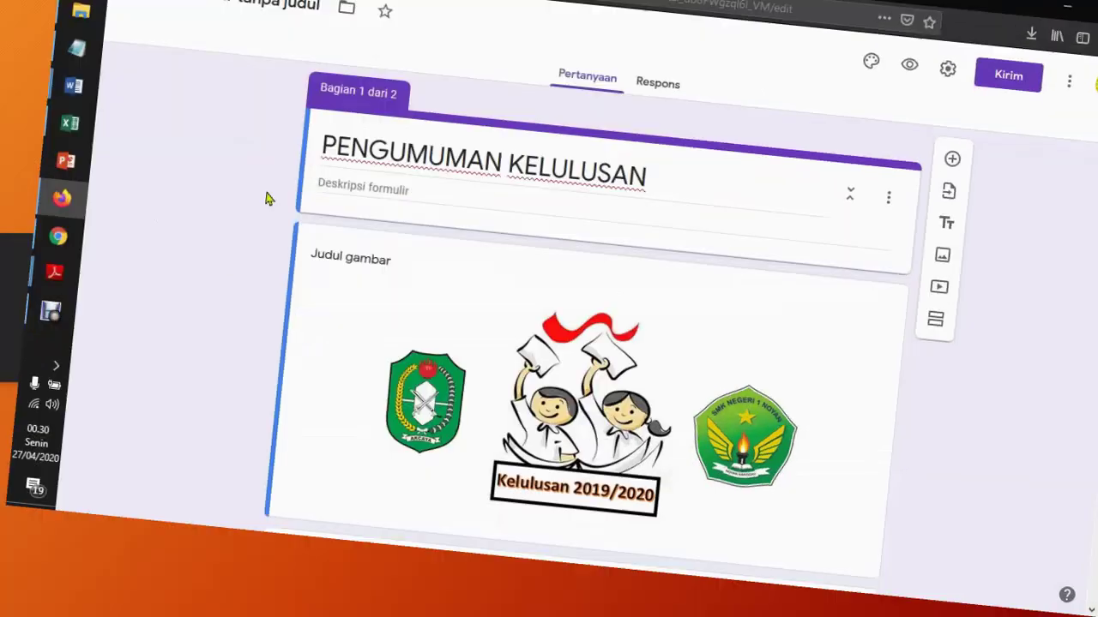